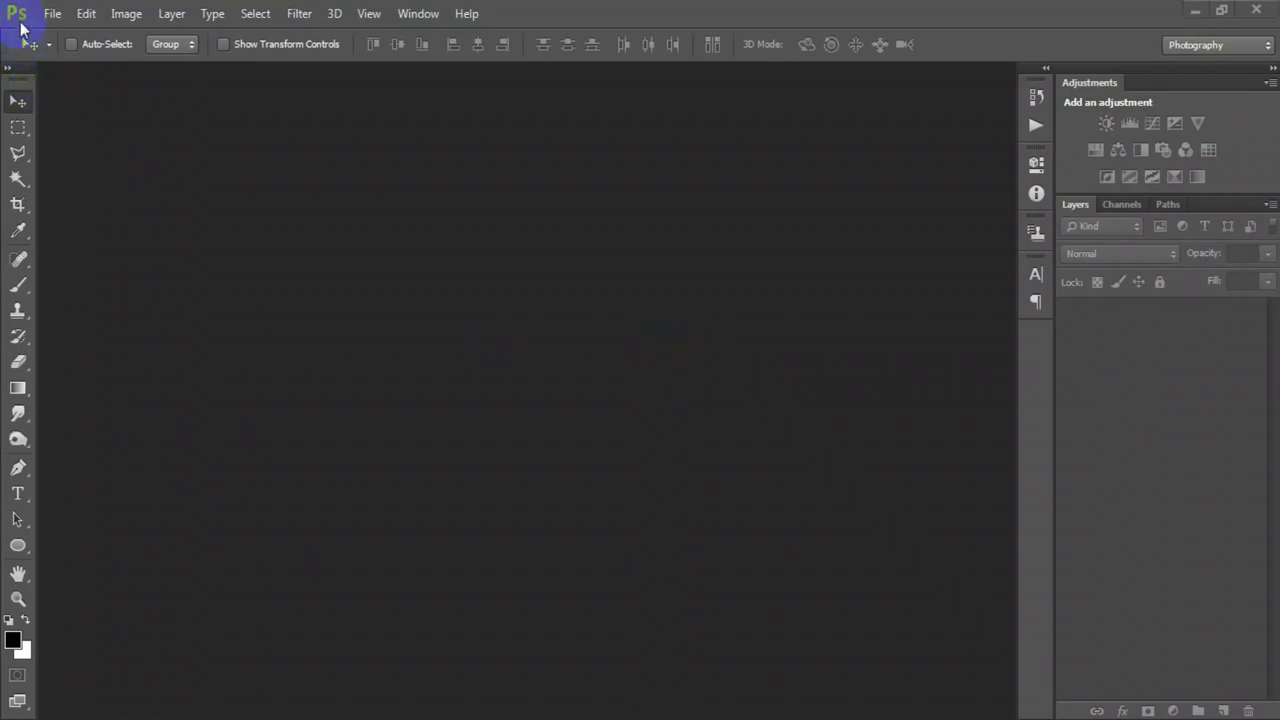
Create a new white 1640 × 624 px document at 300 ppi
left_click(40, 34)
double_click(512, 290)
double_click(482, 318)
double_click(470, 348)
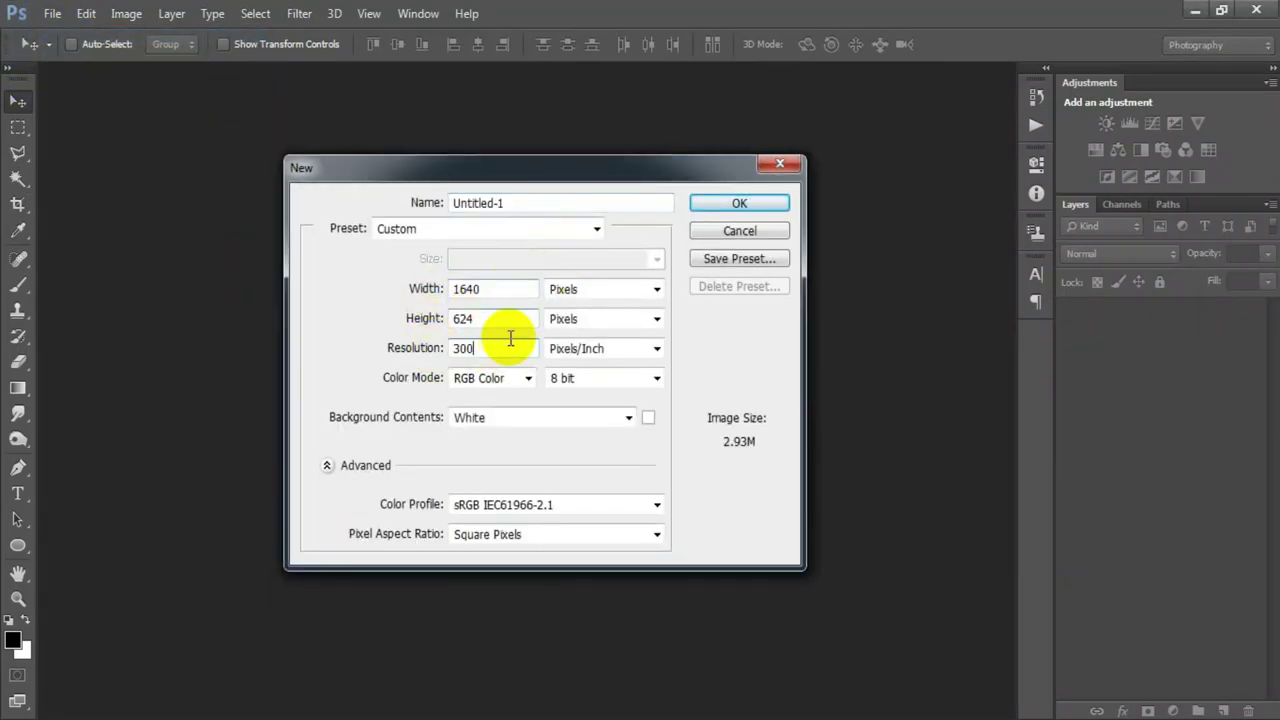
left_click(740, 204)
mouse_move(286, 80)
left_mouse_down()
mouse_move(345, 88)
mouse_move(355, 75)
left_mouse_up()
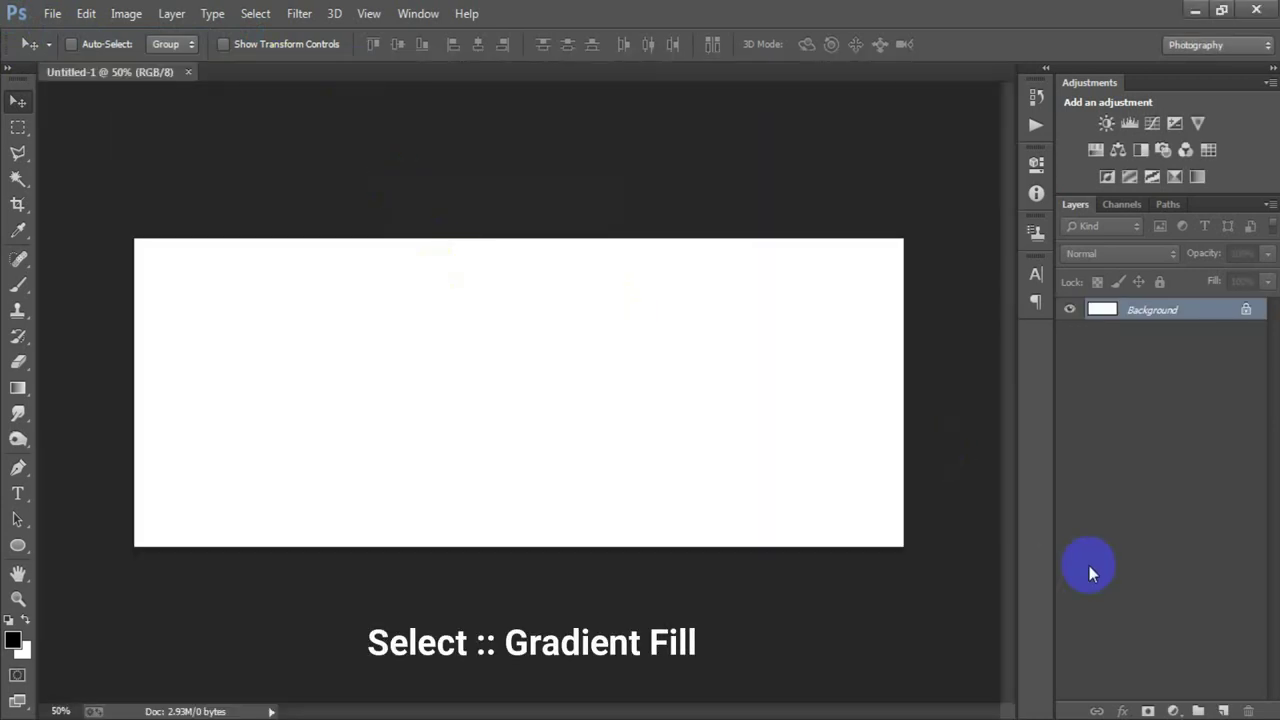
left_click(1172, 708)
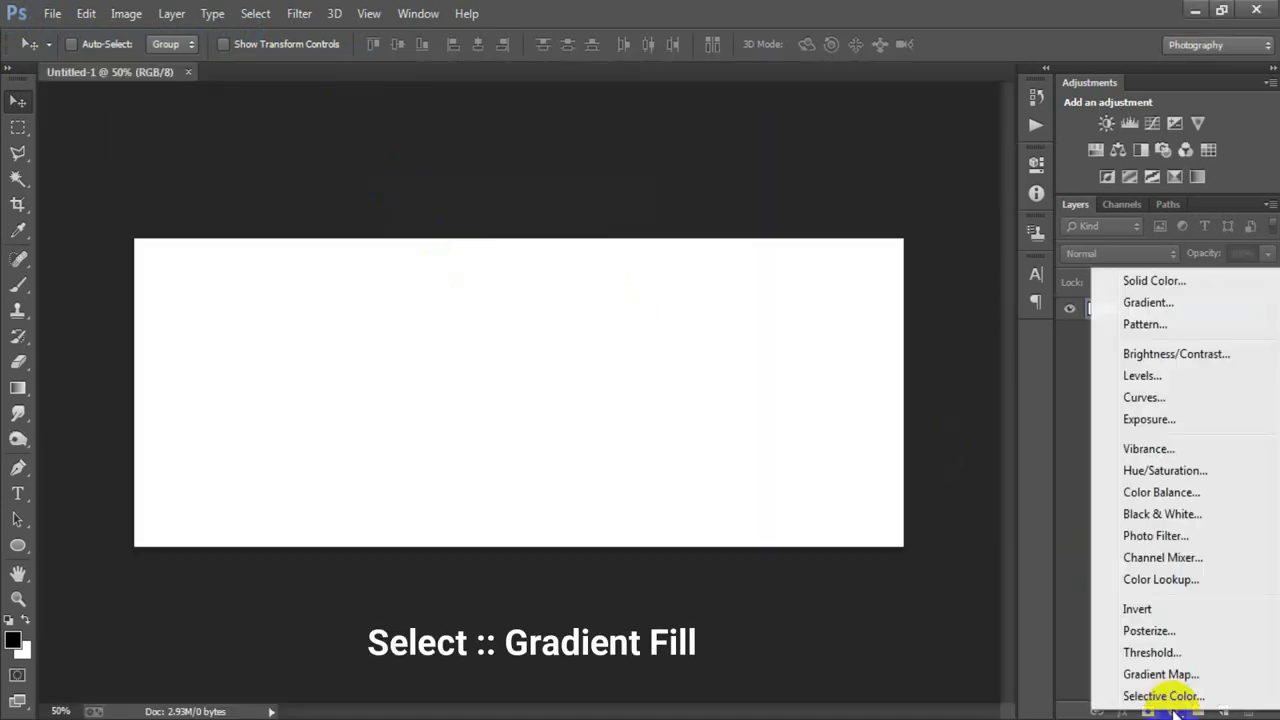
Add a gradient fill from the Black, White preset with its right stop set to #008237
left_click(1164, 303)
left_click(686, 165)
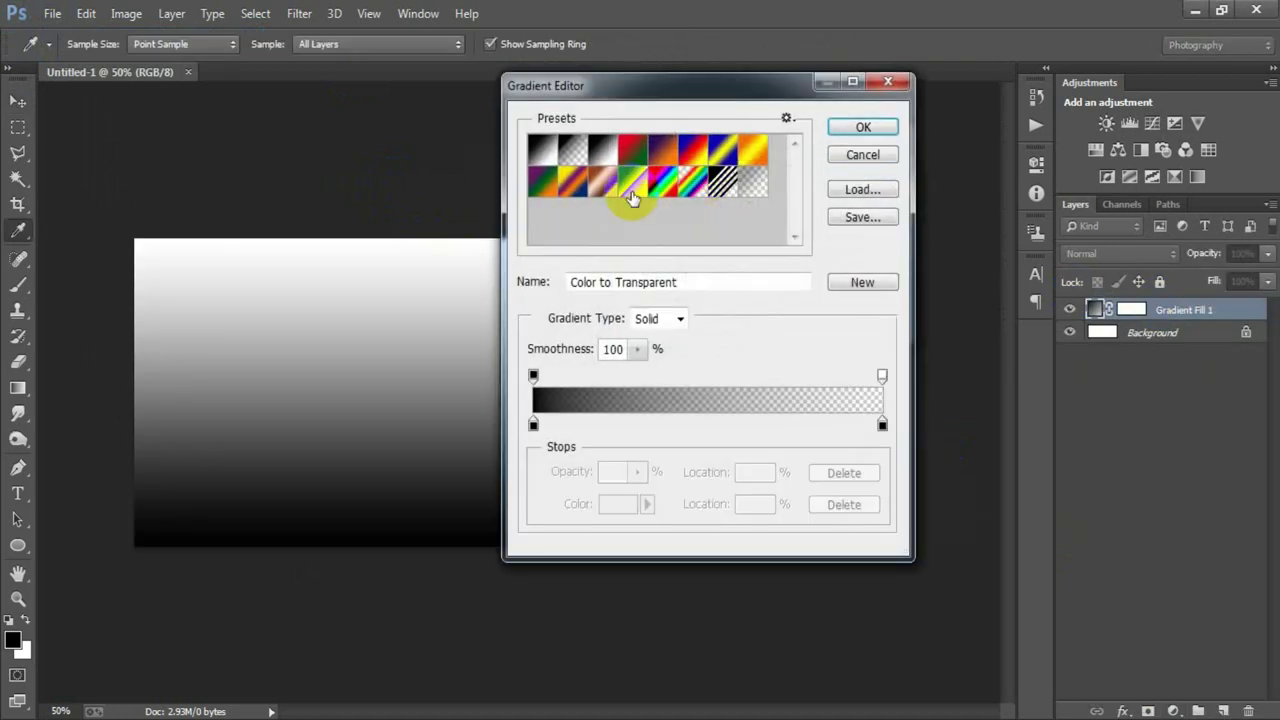
left_click(603, 163)
left_click(882, 424)
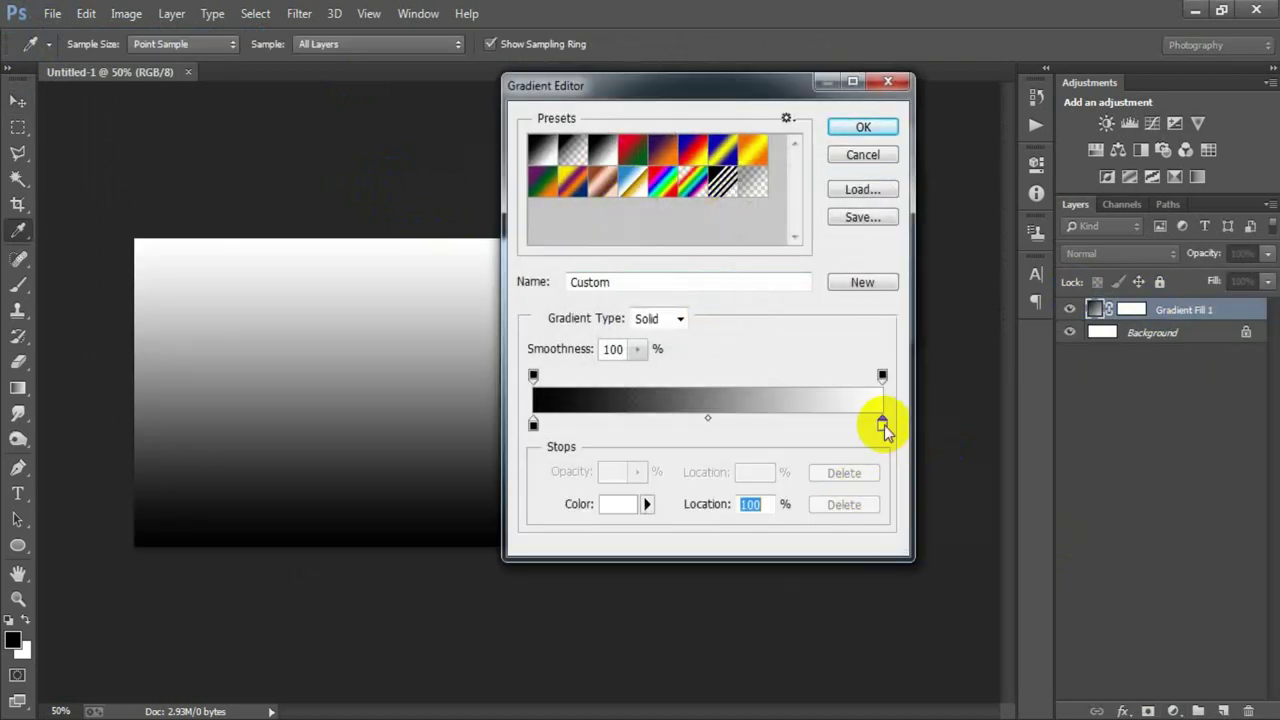
left_click(633, 517)
left_click_drag(899, 165, 675, 163)
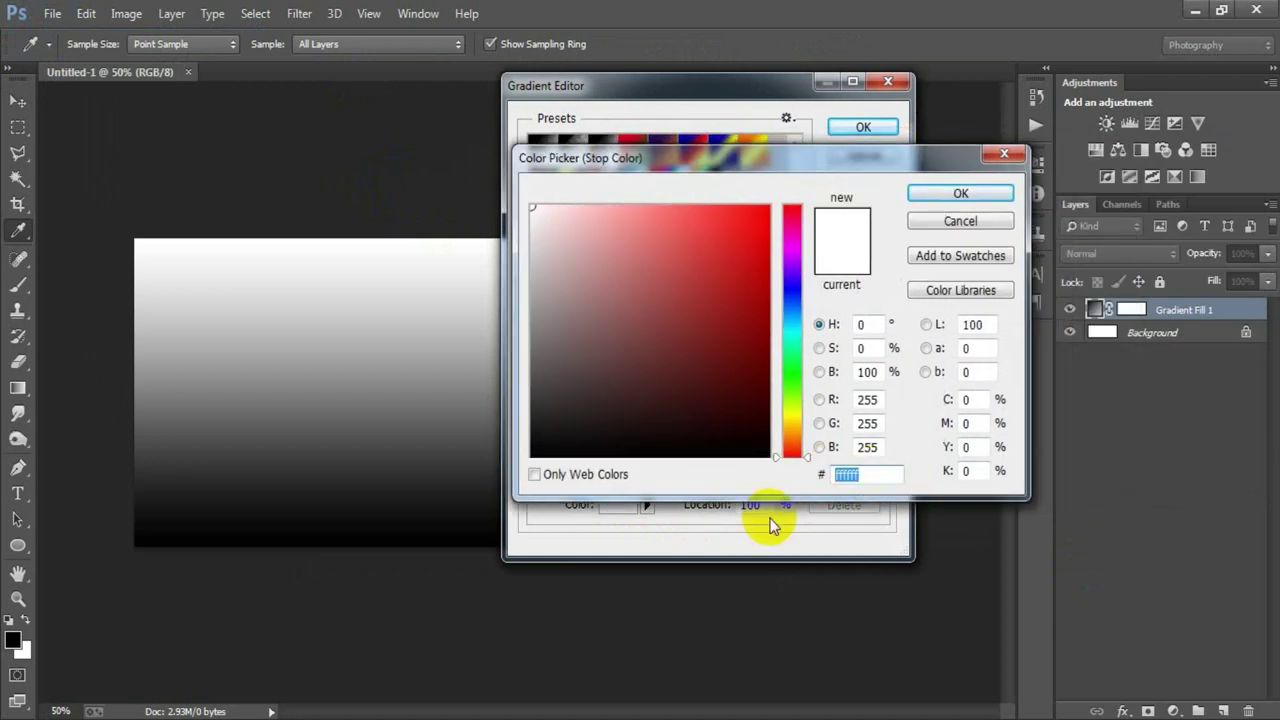
type("0082")
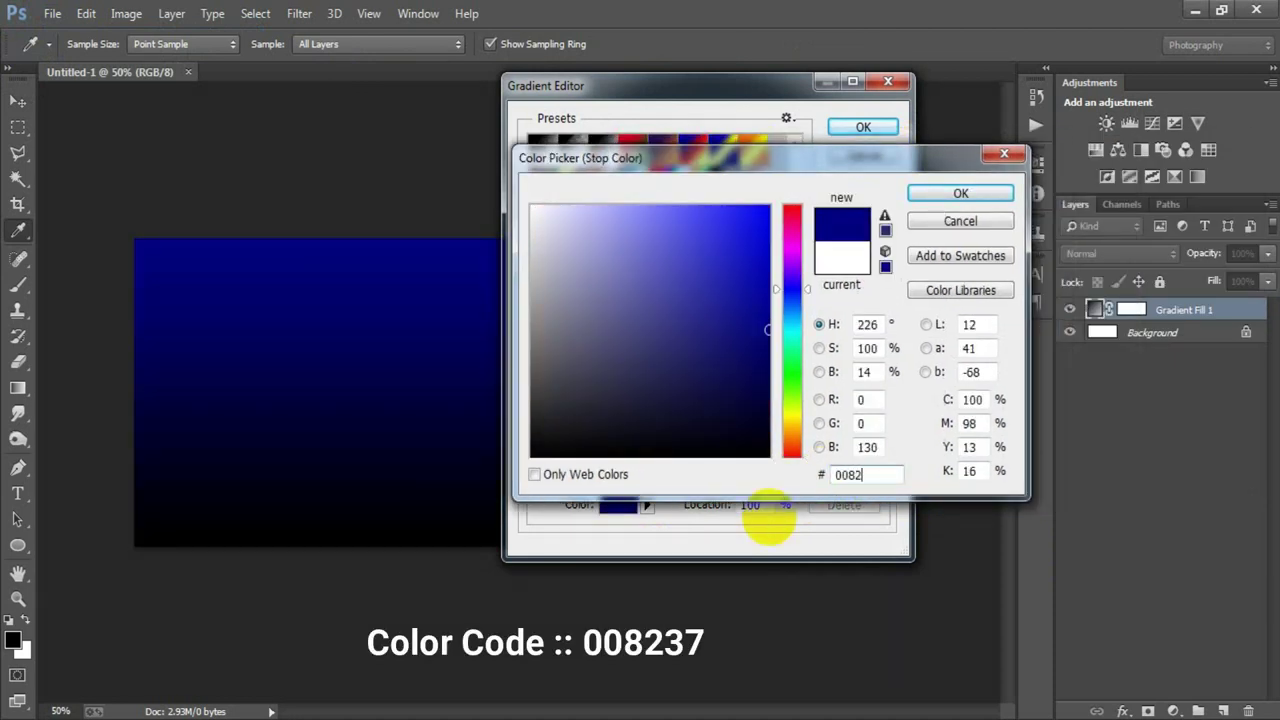
type("37")
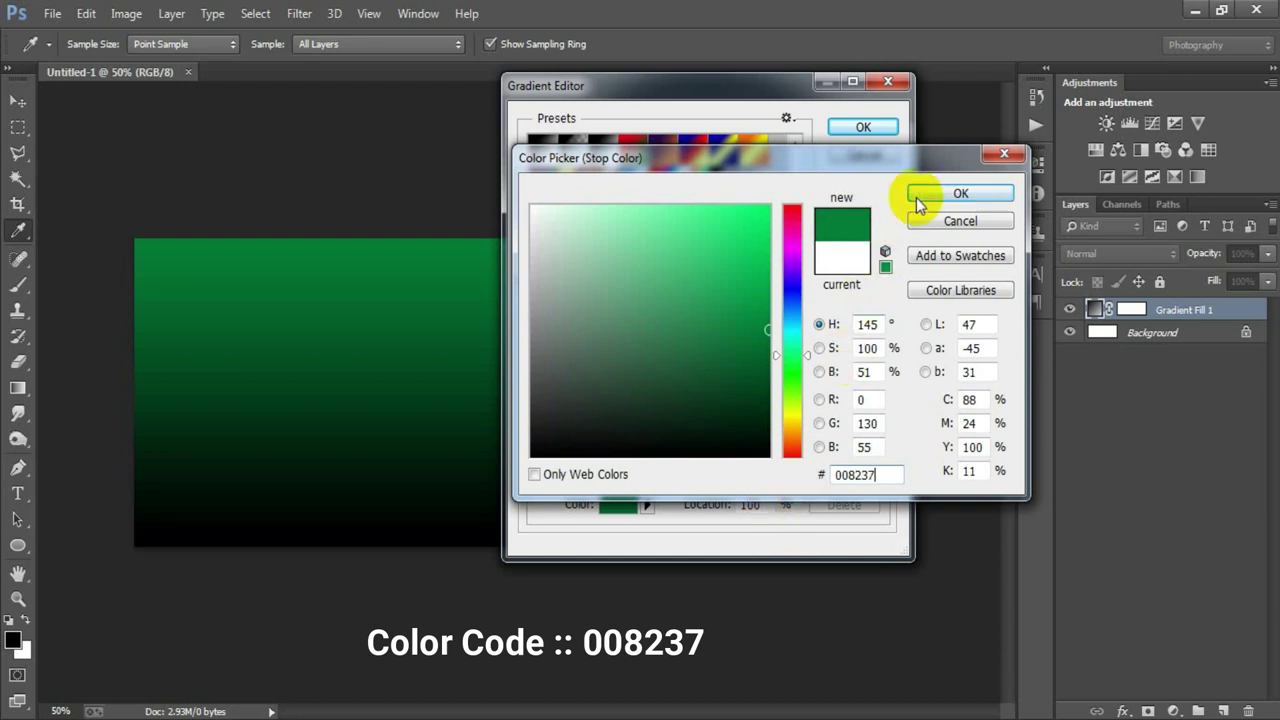
left_click(920, 199)
Set the gradient's left stop colour to light green #7DCE3C
left_click(533, 427)
left_click(617, 504)
left_click_drag(895, 474, 764, 487)
type("7D")
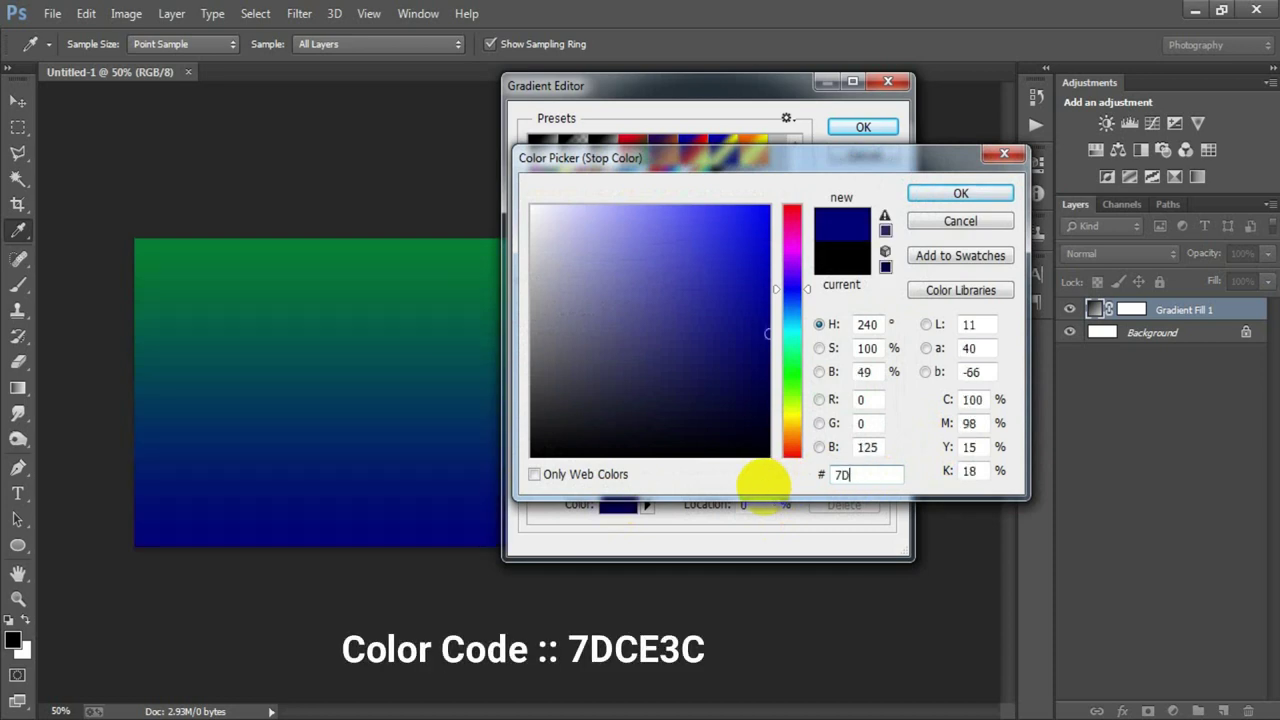
type("CE")
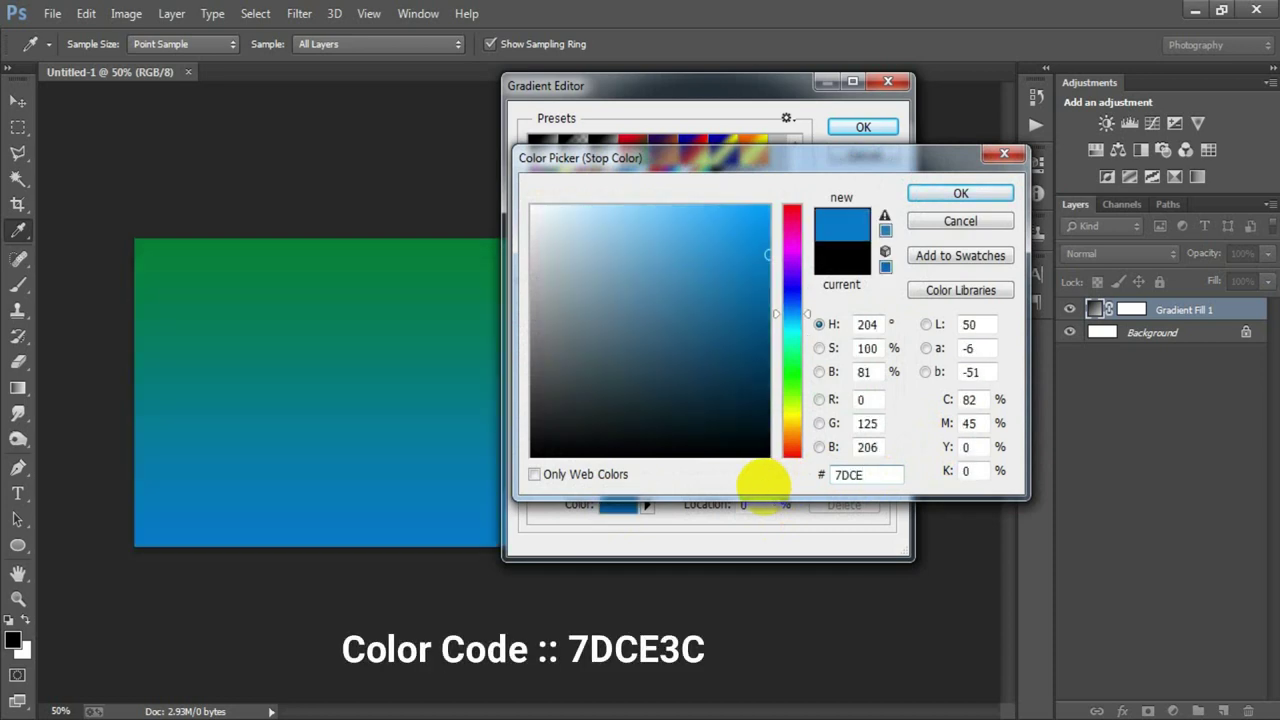
type("3C")
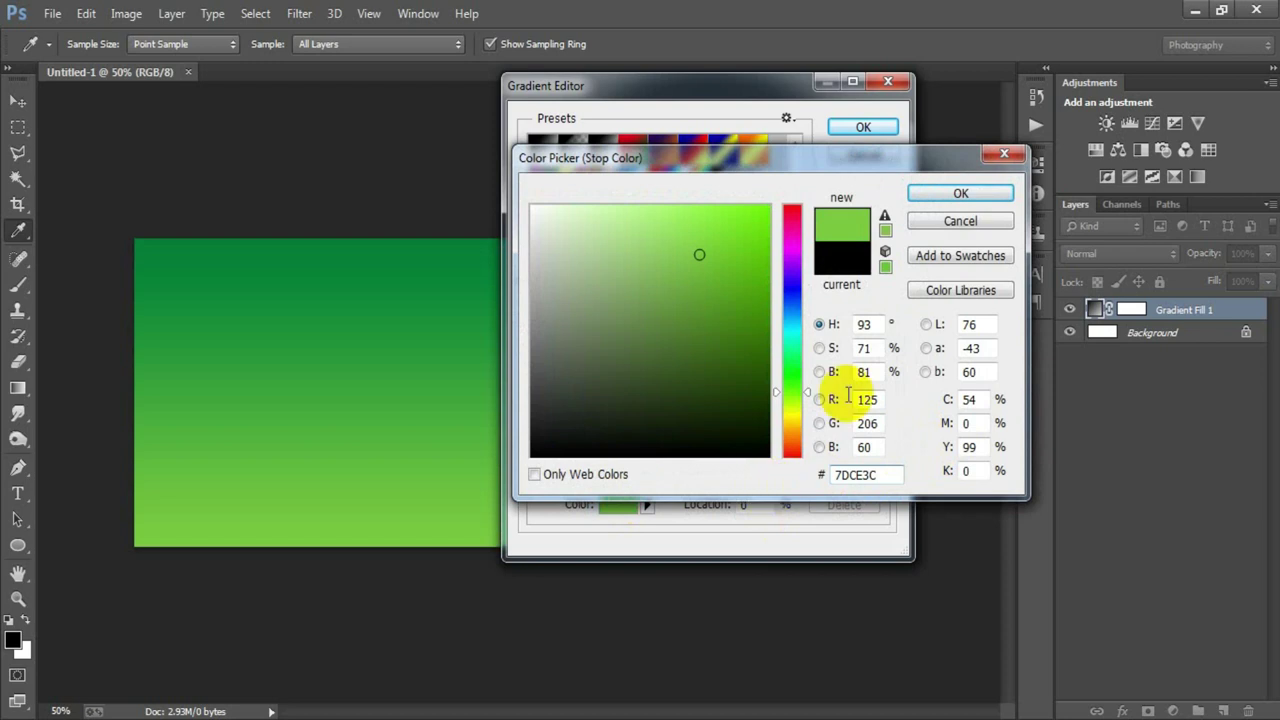
left_click(915, 193)
Make the green gradient fill radial at 209% scale
left_click(865, 127)
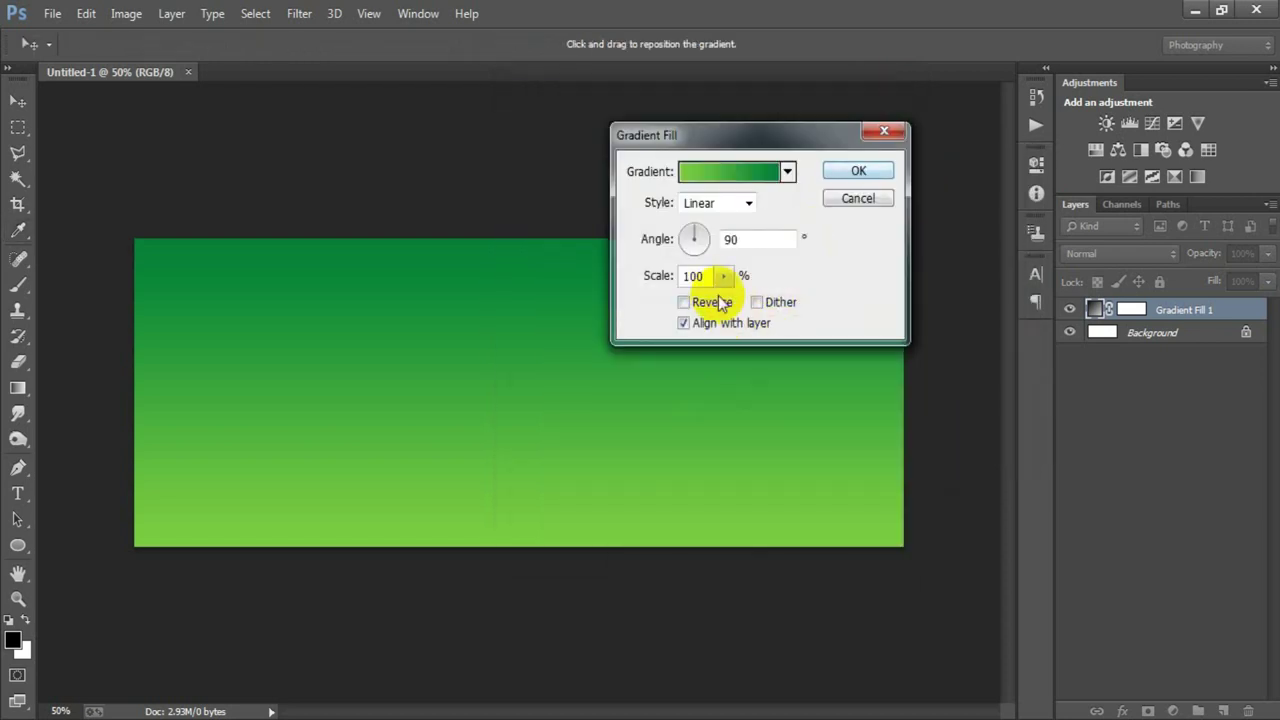
left_click(711, 203)
left_click(699, 235)
double_click(688, 275)
type("209")
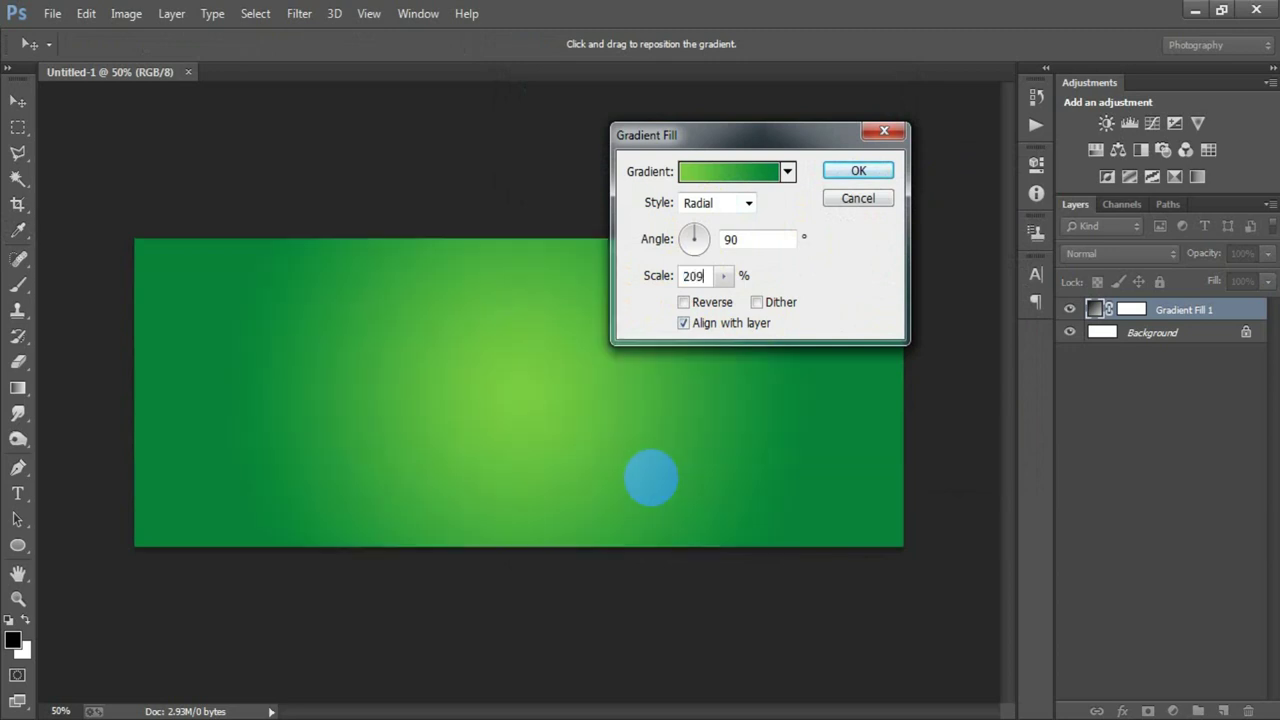
left_click(857, 170)
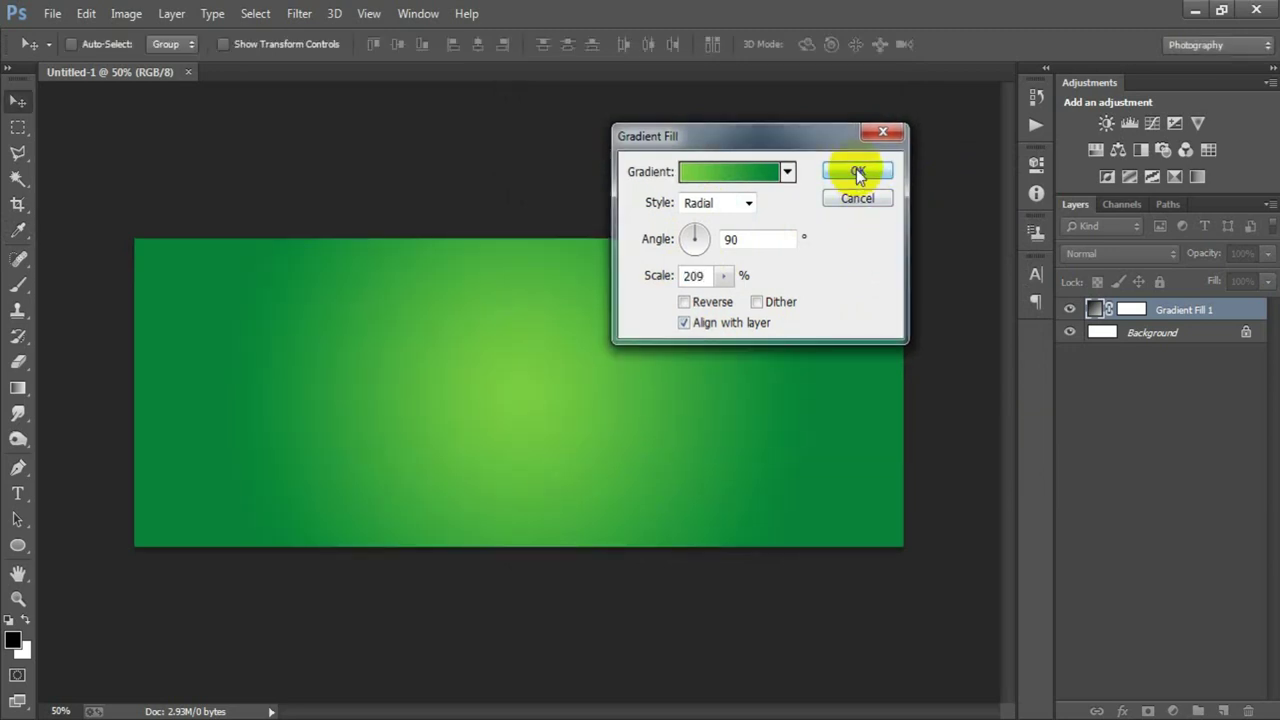
Put the gradient layer into its own collapsed group
left_click(1070, 309)
key("ctrl+g")
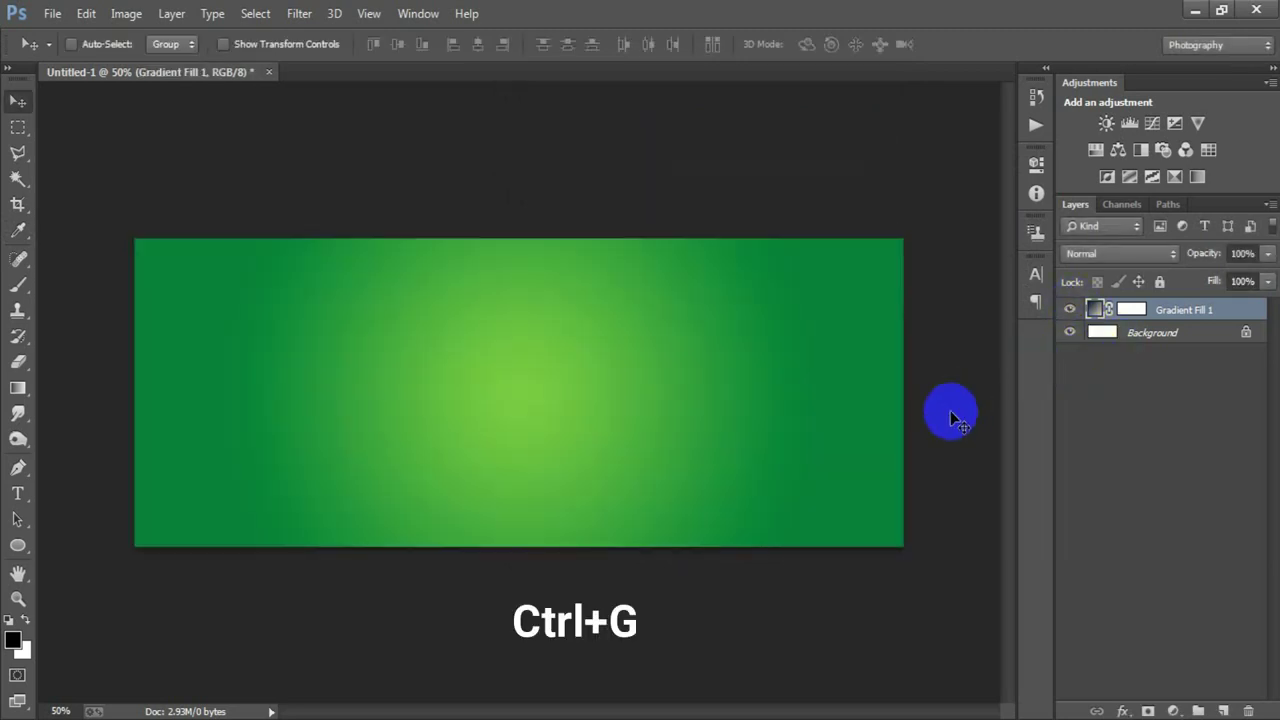
left_click(1091, 309)
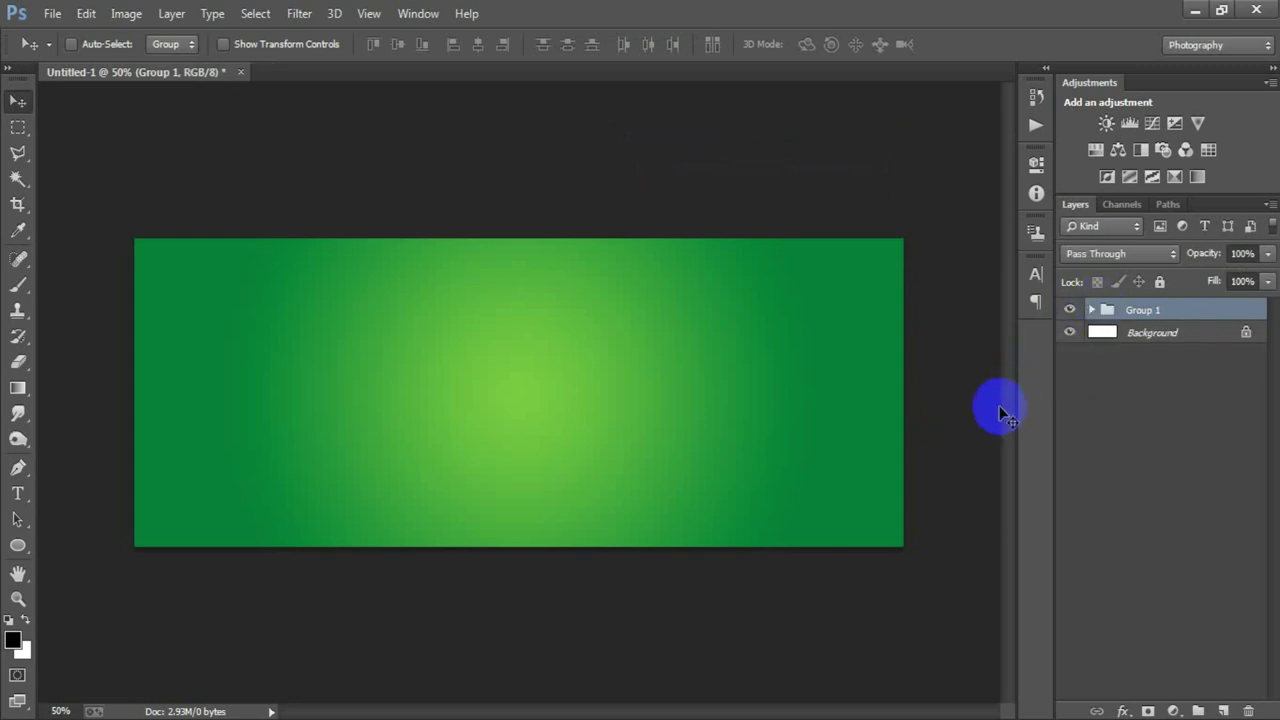
left_click(1223, 711)
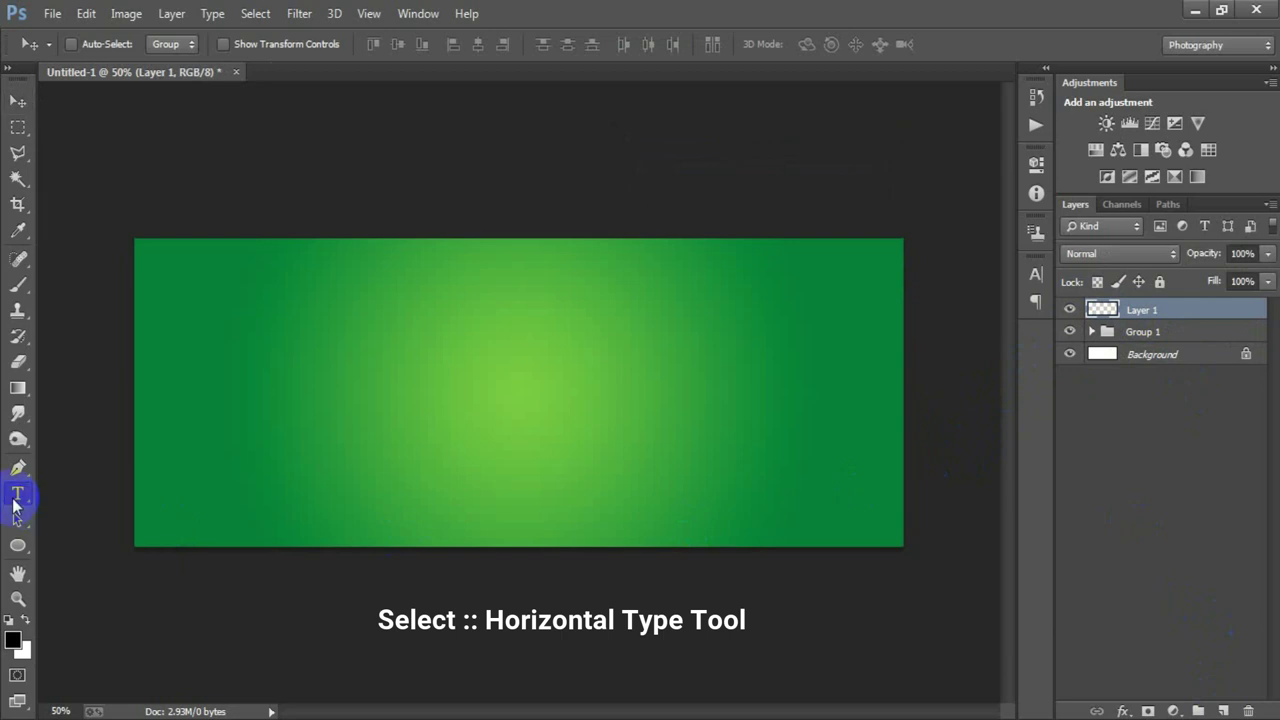
Type 'Healthy' near the banner's upper left
left_click(69, 491)
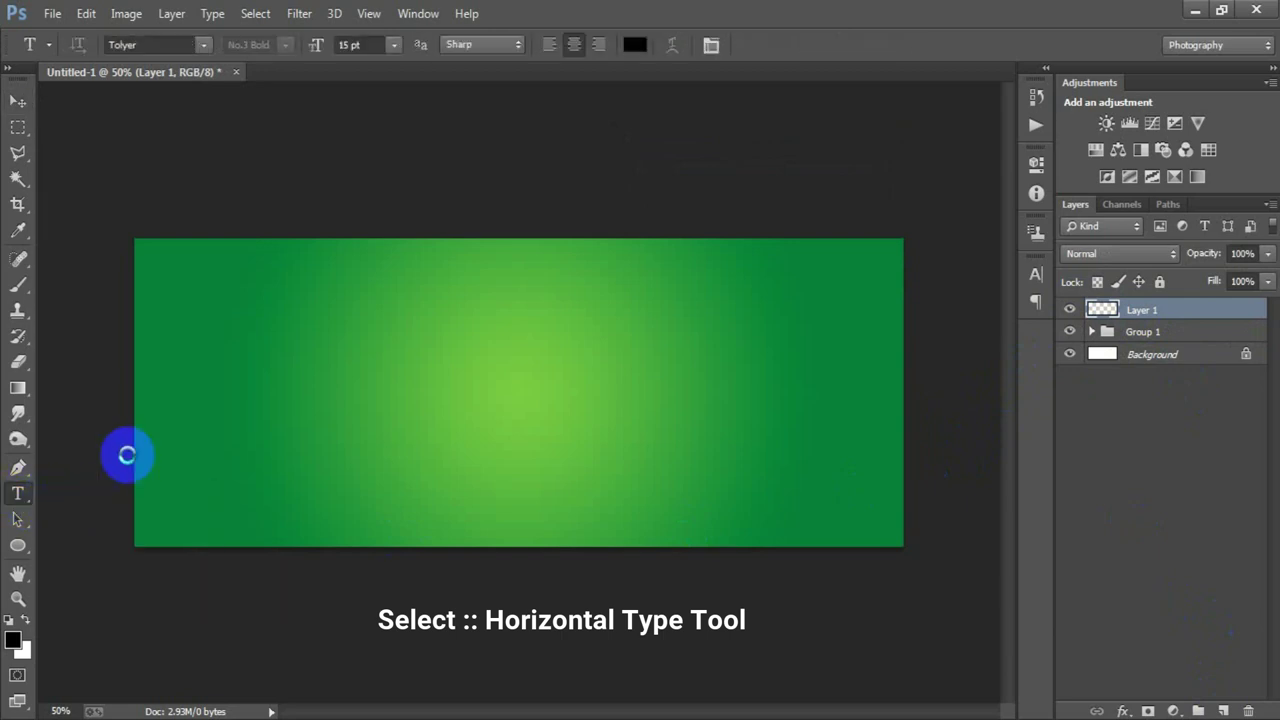
left_click(356, 443)
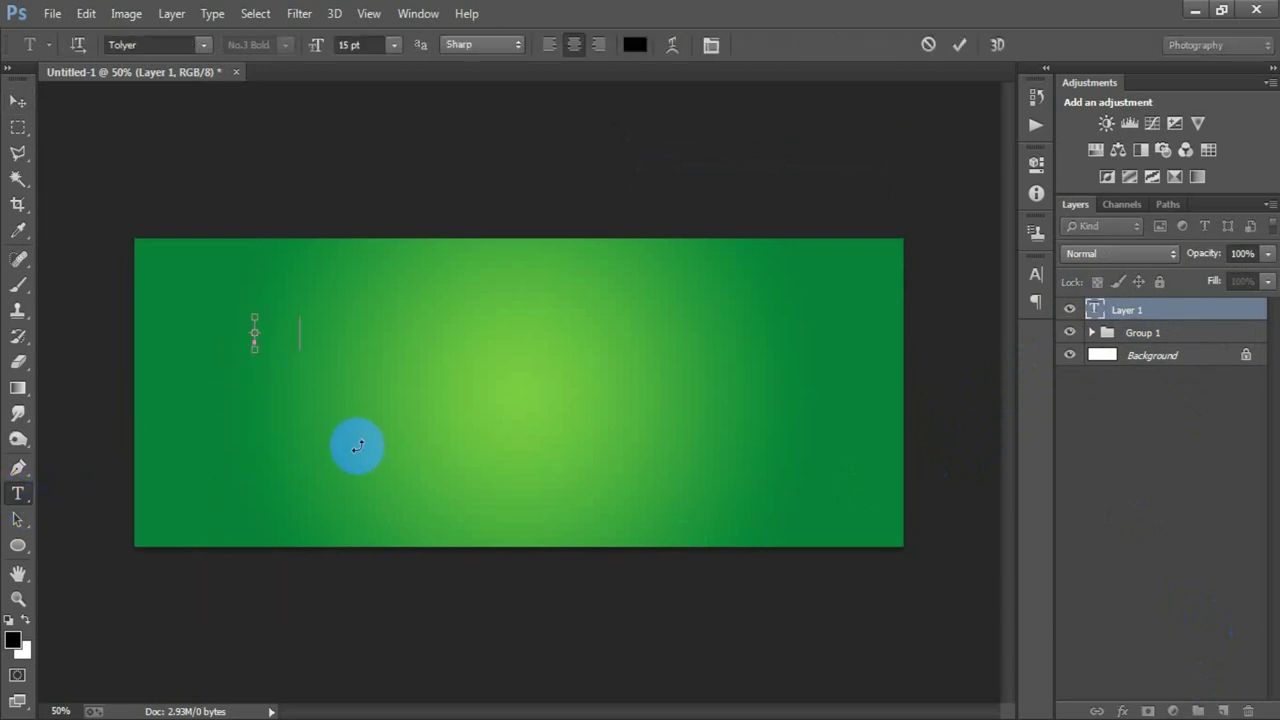
type("Healthy")
left_click(18, 101)
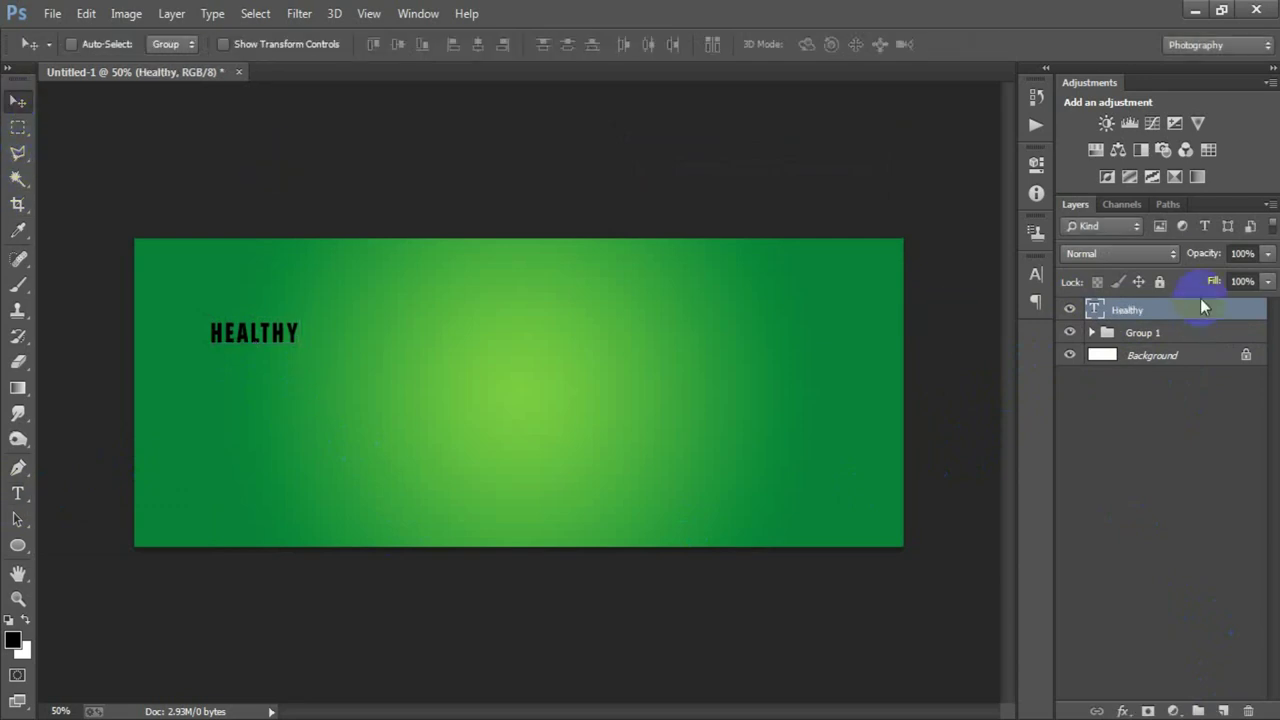
Set the Healthy text to the Lobster font in white
left_click(1036, 276)
left_click(884, 284)
type("Lo")
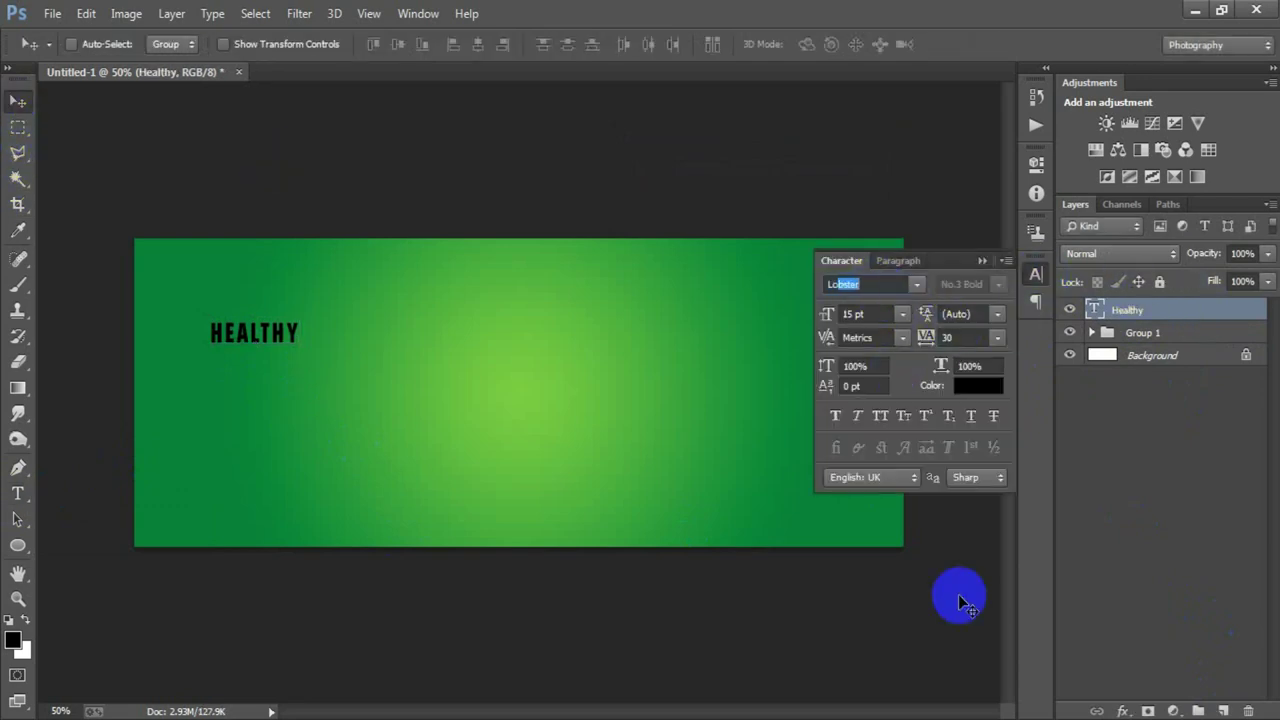
key("Return")
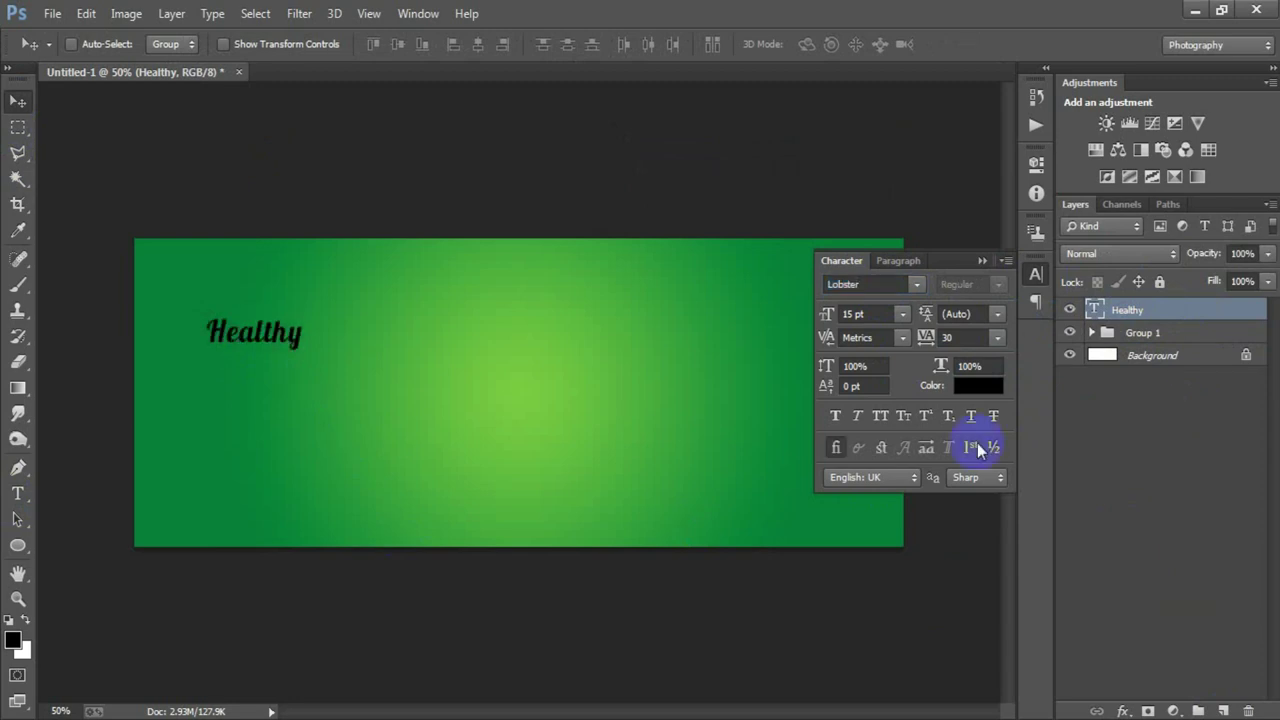
left_click(978, 385)
left_click_drag(545, 215, 522, 172)
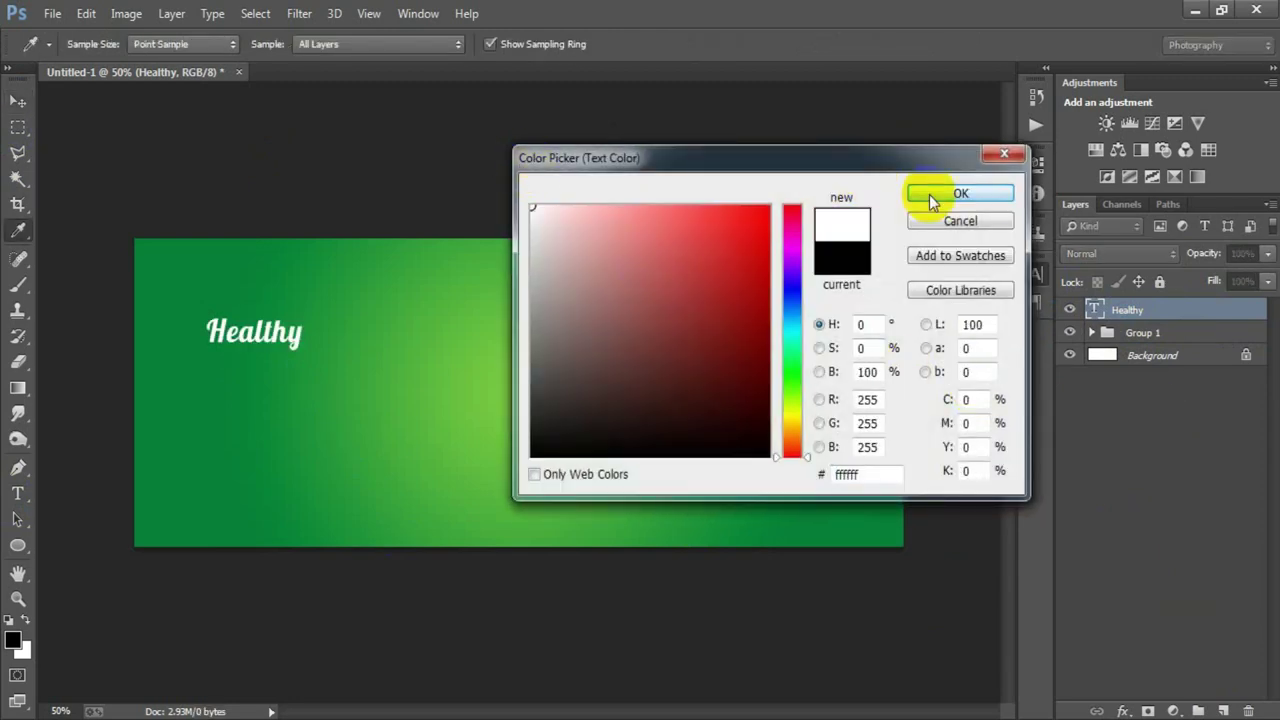
left_click(926, 194)
Enlarge Healthy to 39 pt and move it right and down on the banner
left_click_drag(820, 321, 833, 322)
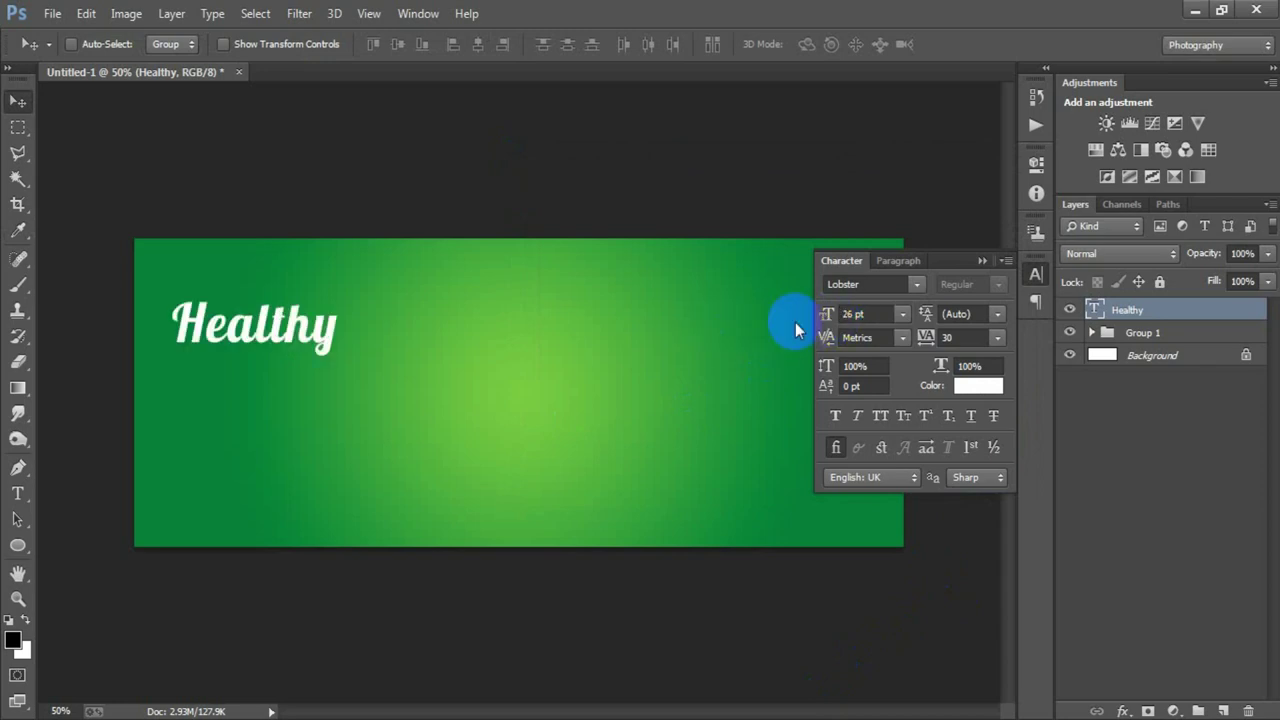
left_click(620, 357)
left_click_drag(278, 324, 335, 338)
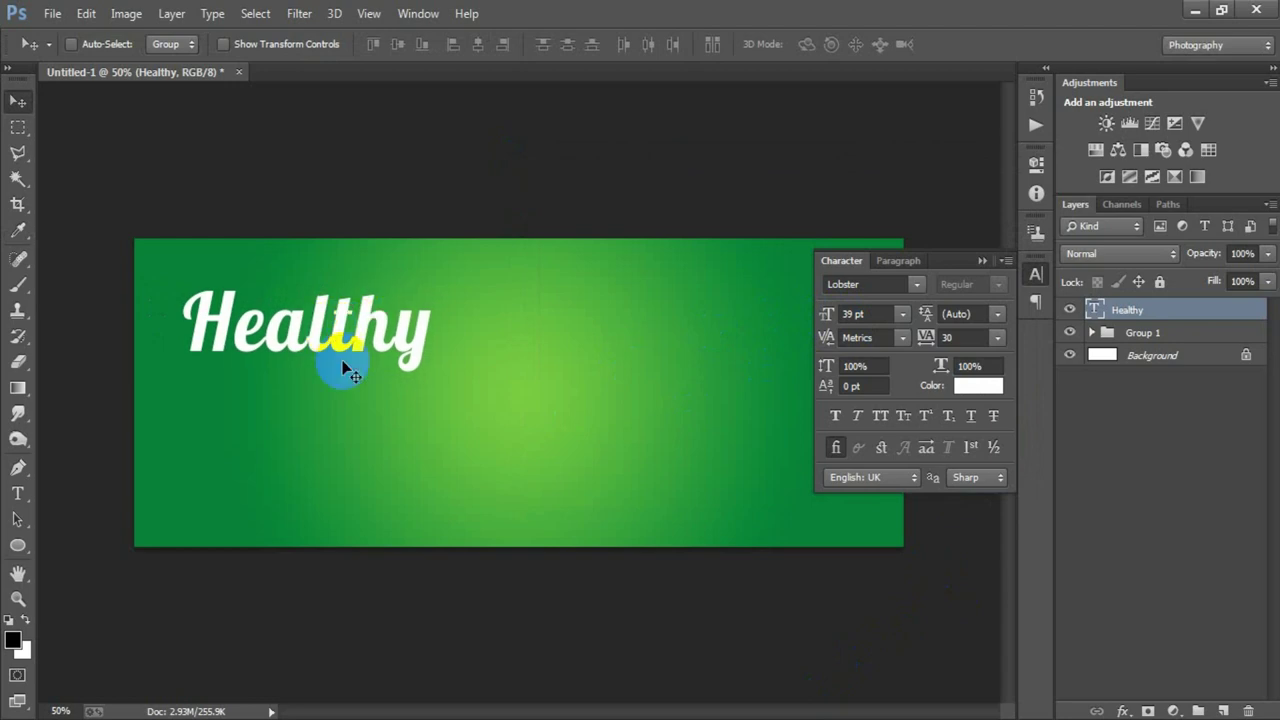
left_click(982, 260)
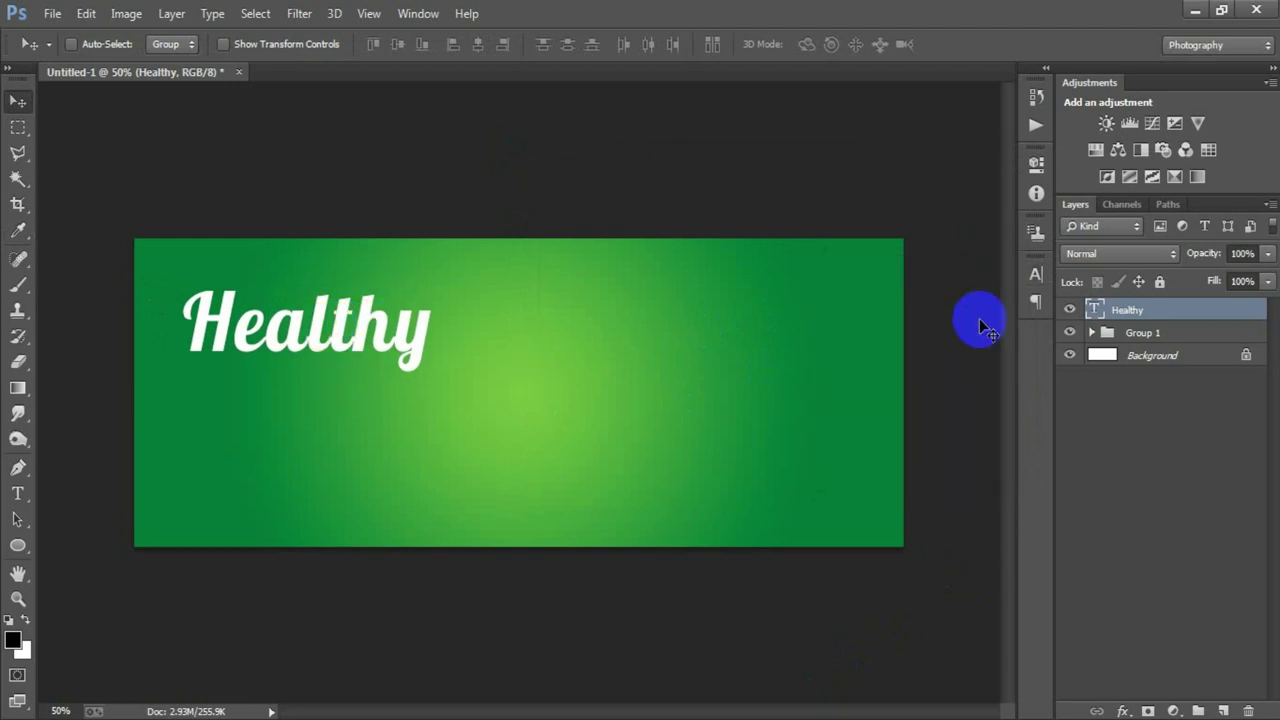
left_click(369, 14)
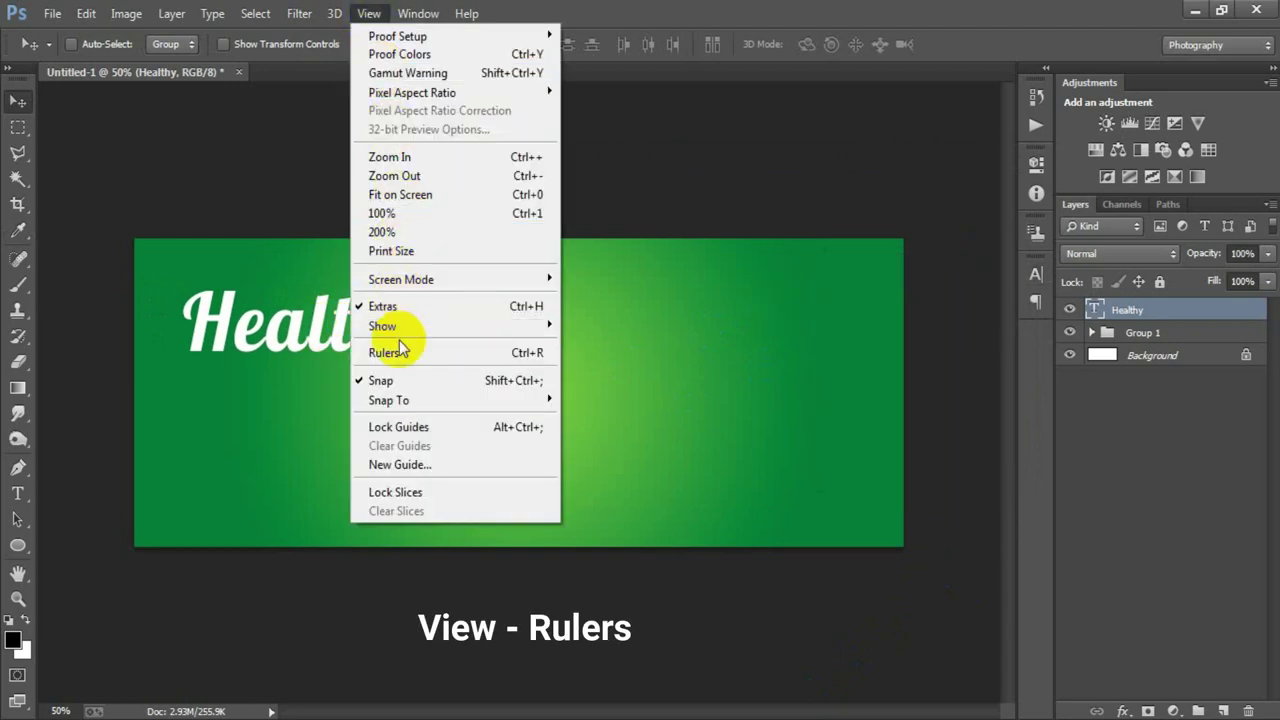
Add top, bottom, left and right margin guides, then nudge Healthy onto the left guide
left_click(388, 352)
left_click_drag(436, 95, 437, 270)
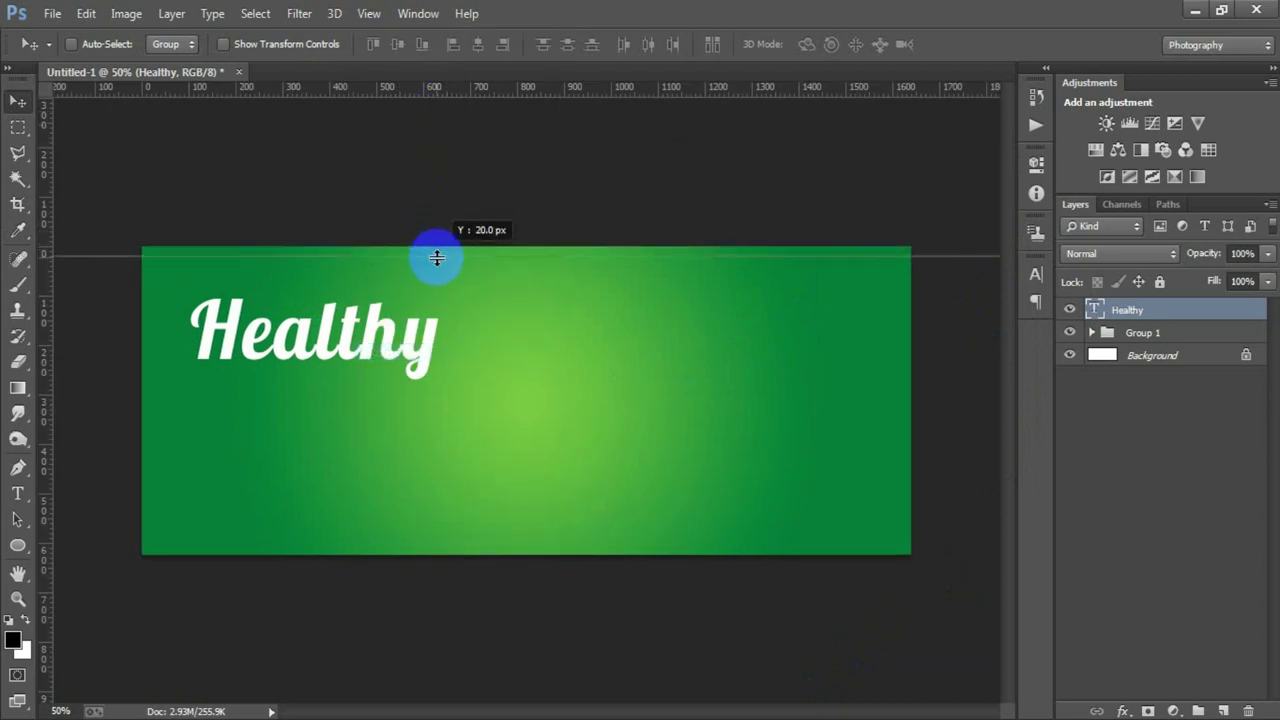
left_click_drag(471, 94, 477, 524)
left_click_drag(47, 438, 181, 444)
mouse_move(45, 457)
left_mouse_down()
mouse_move(900, 458)
mouse_move(874, 461)
left_mouse_up()
key("shift+Left")
key("shift+Left")
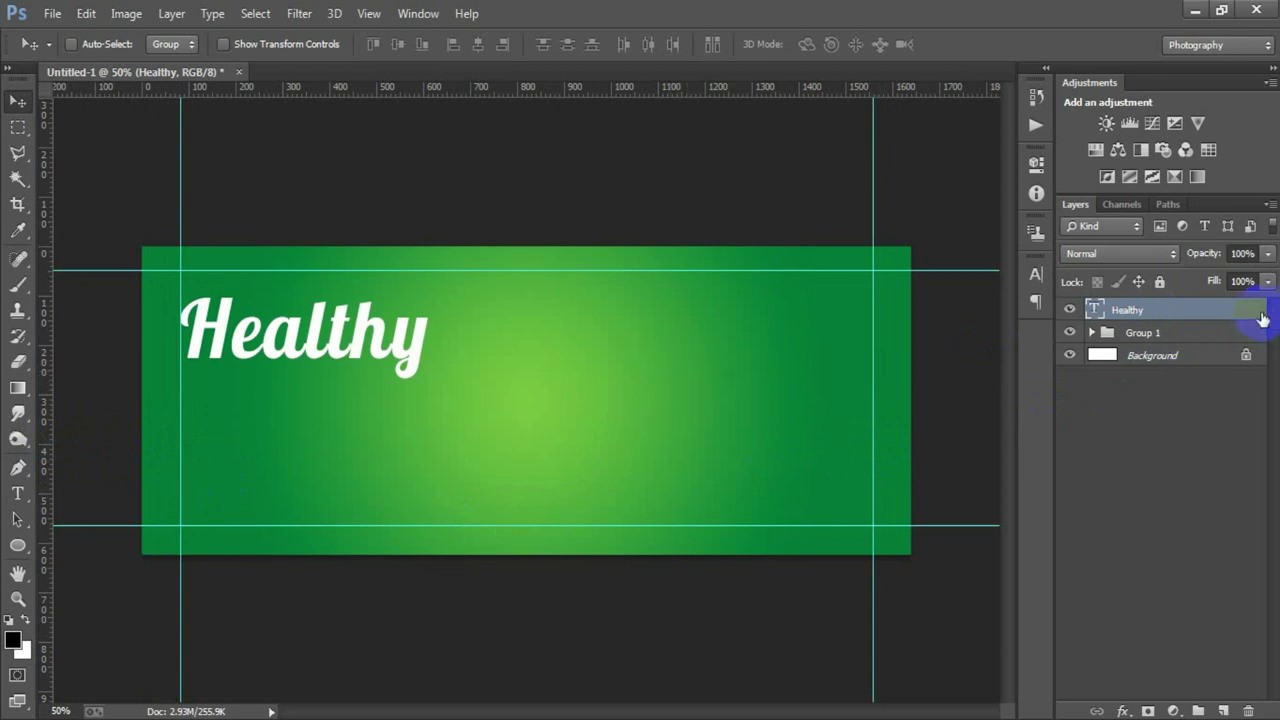
double_click(1262, 319)
Apply a drop shadow to Healthy with 23% opacity and 8 px distance
left_click(686, 414)
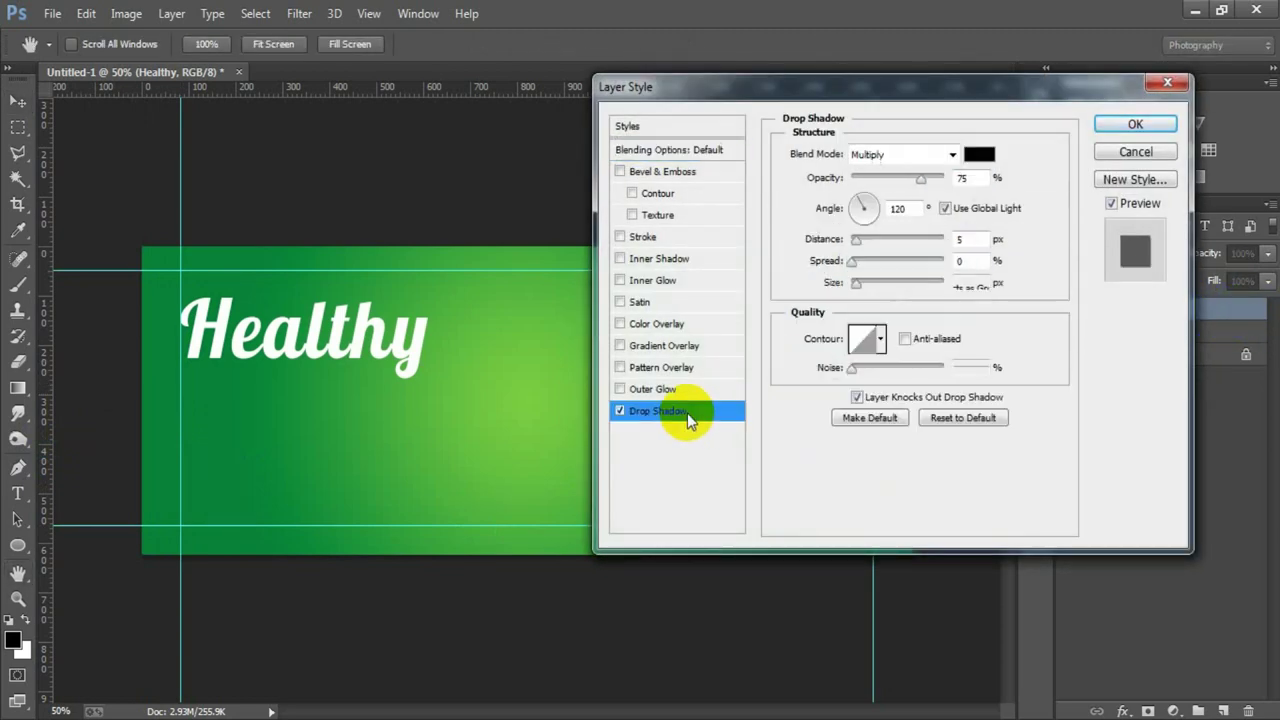
double_click(962, 178)
type("2")
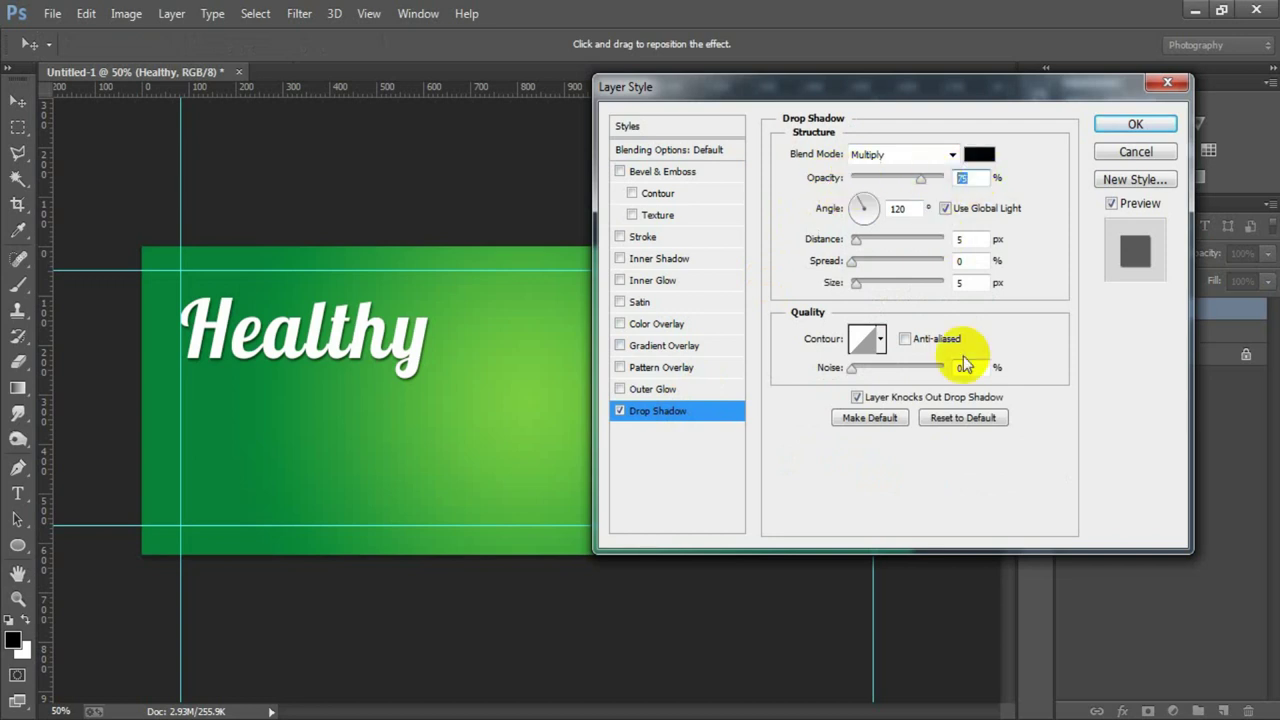
type("3")
double_click(968, 240)
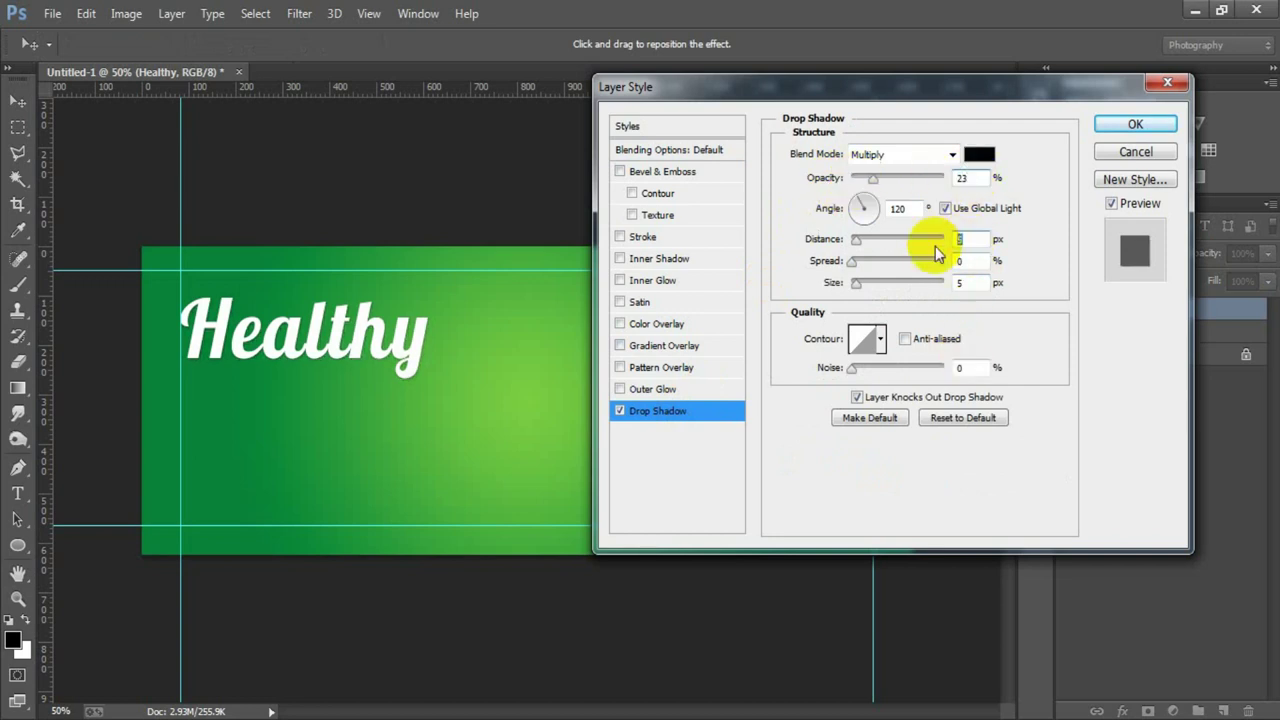
type("8")
double_click(963, 283)
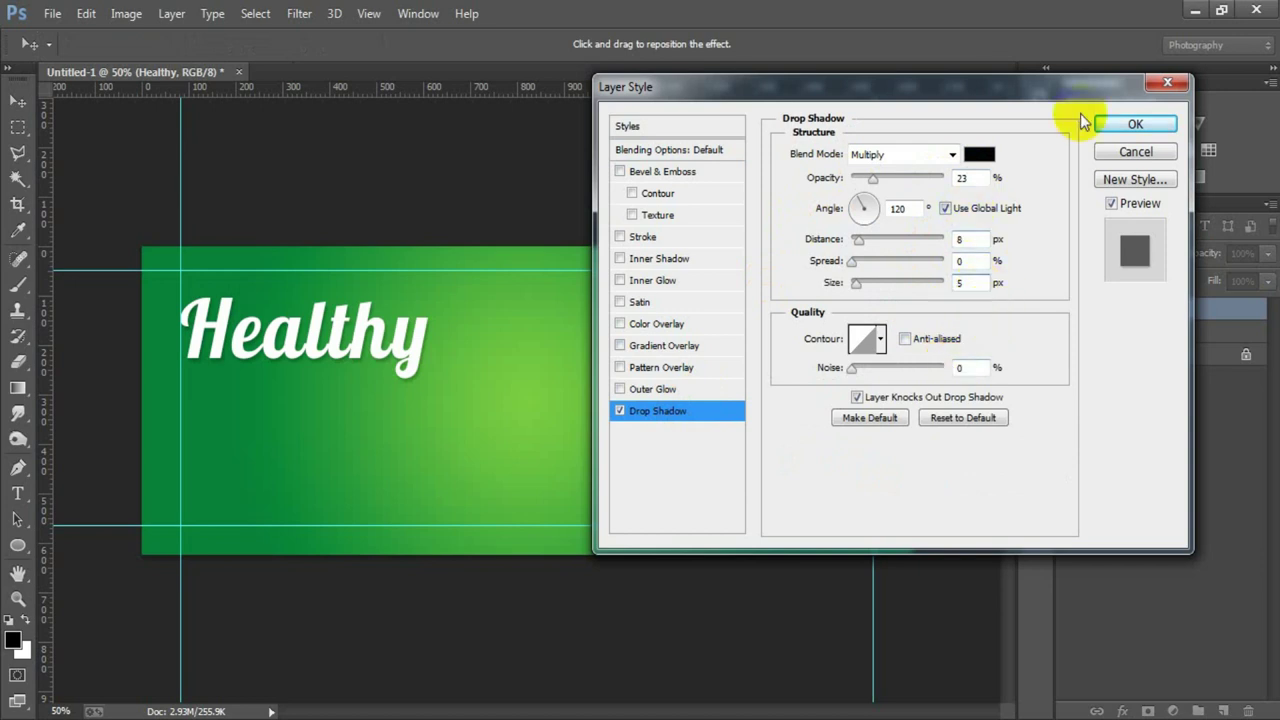
left_click(1133, 125)
left_click(1260, 311)
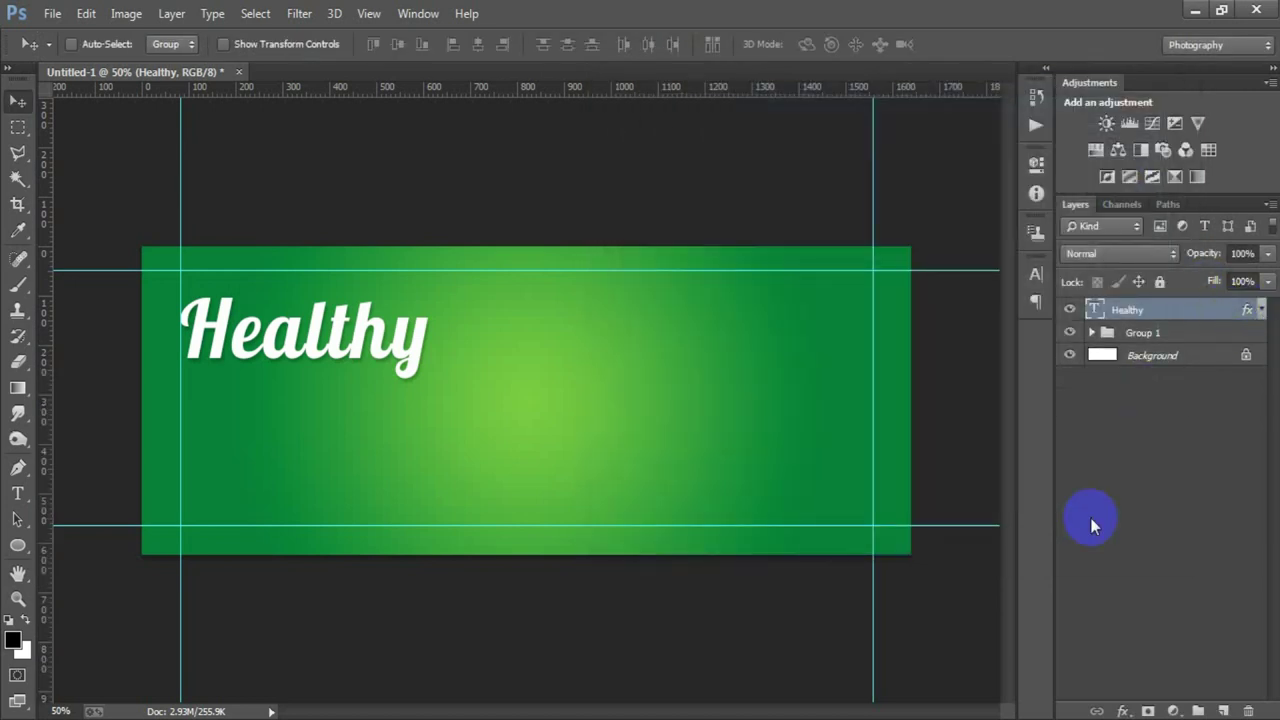
left_click(1222, 711)
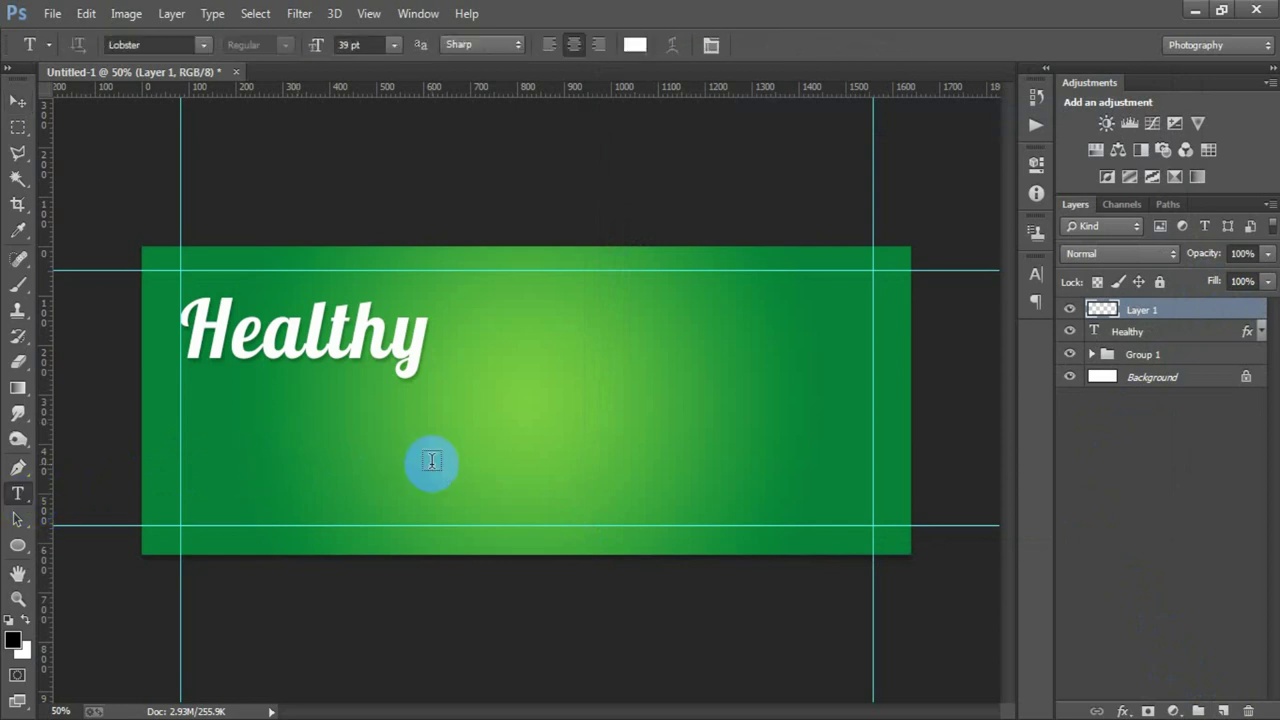
Type 'FOOD MENU' below Healthy in white Tolyer
left_click(360, 426)
type("FOOD MENU")
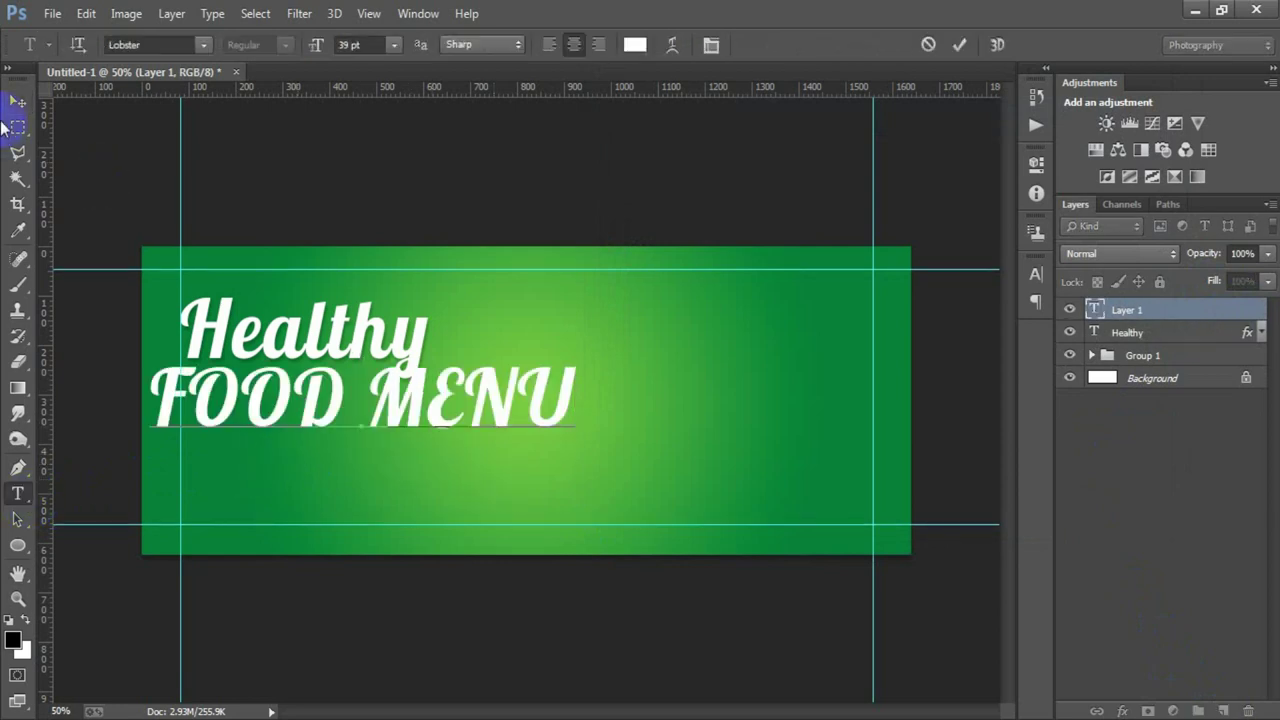
left_click(17, 101)
left_click(1036, 274)
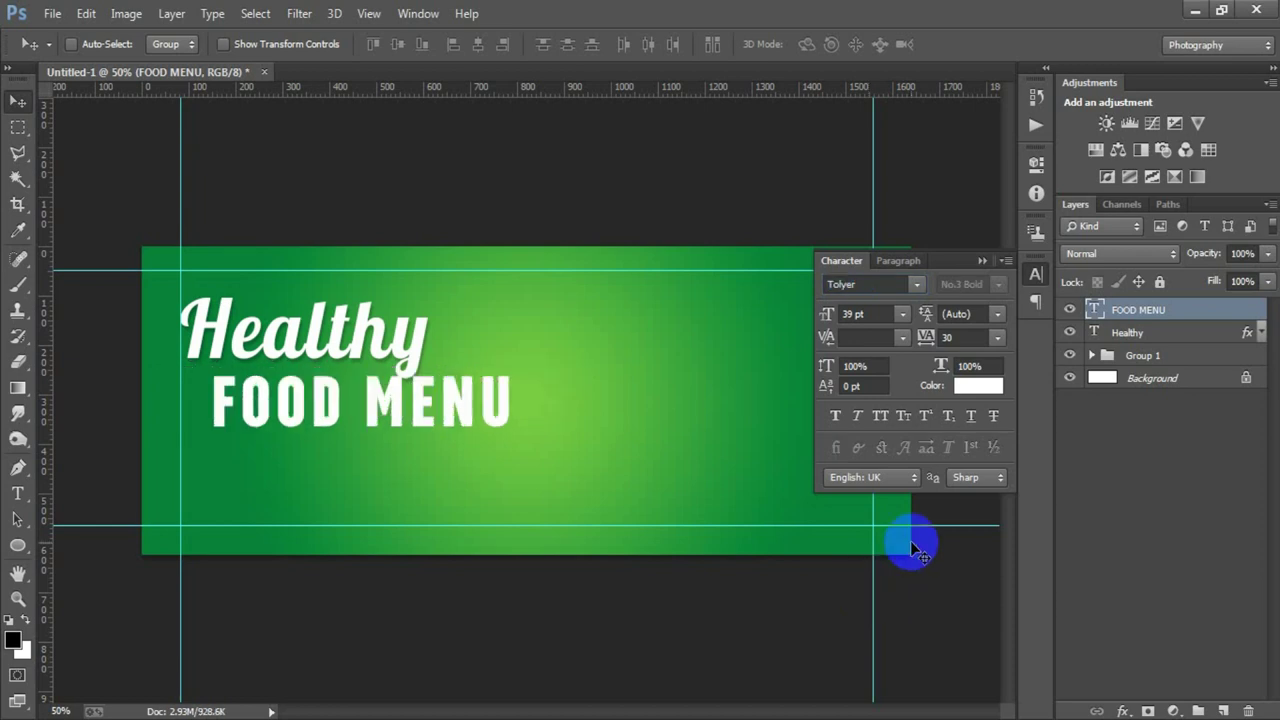
left_click(1236, 334)
Paste Healthy's drop shadow style onto FOOD MENU and shrink it to about half size
right_click(1236, 334)
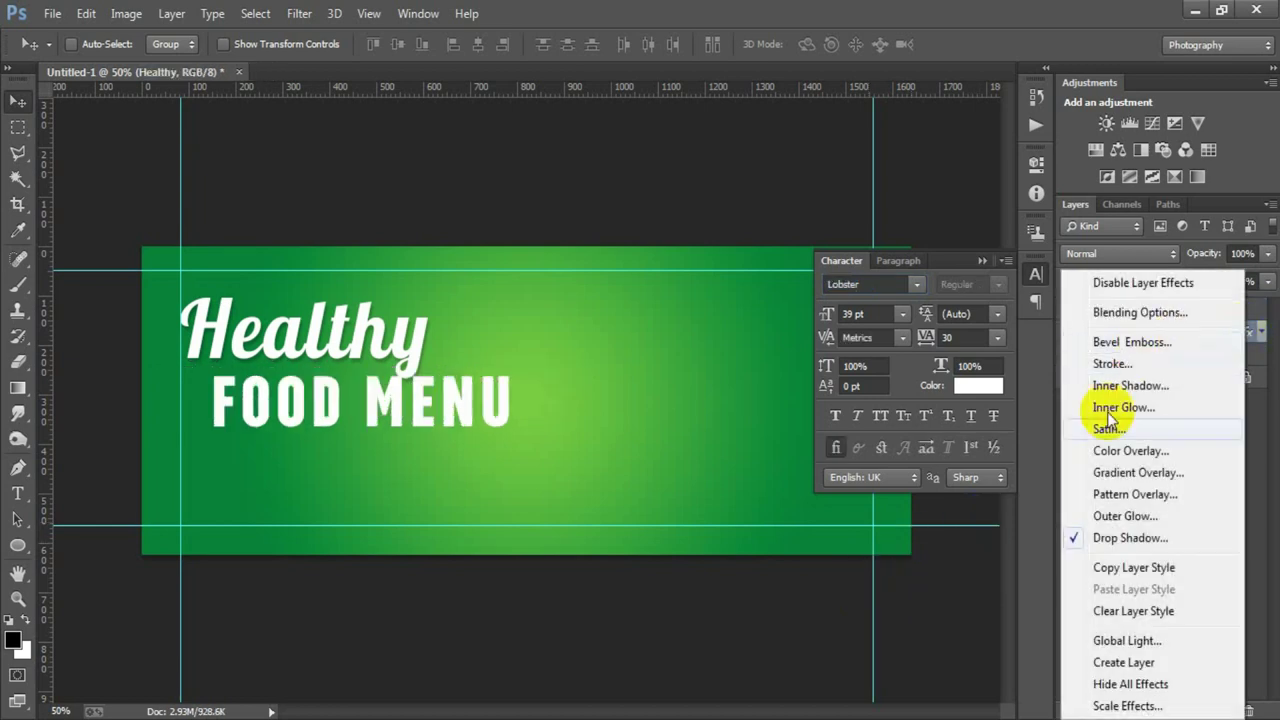
left_click(1130, 568)
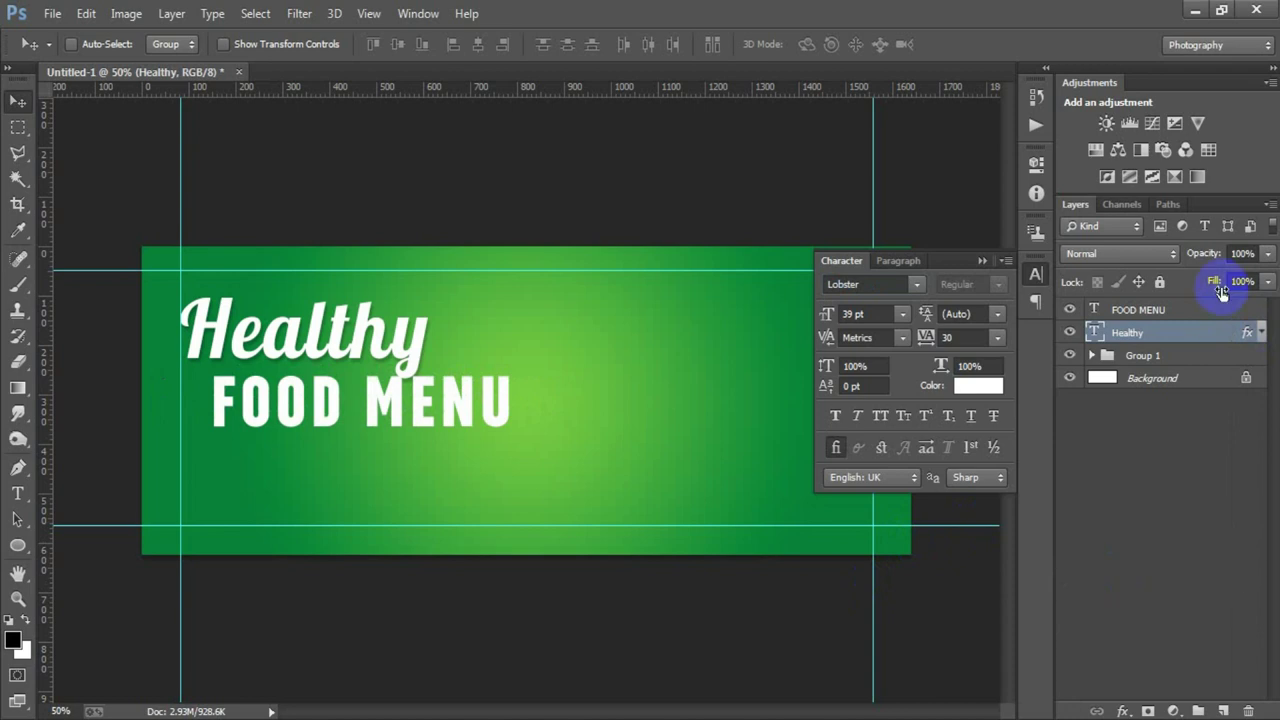
right_click(1240, 310)
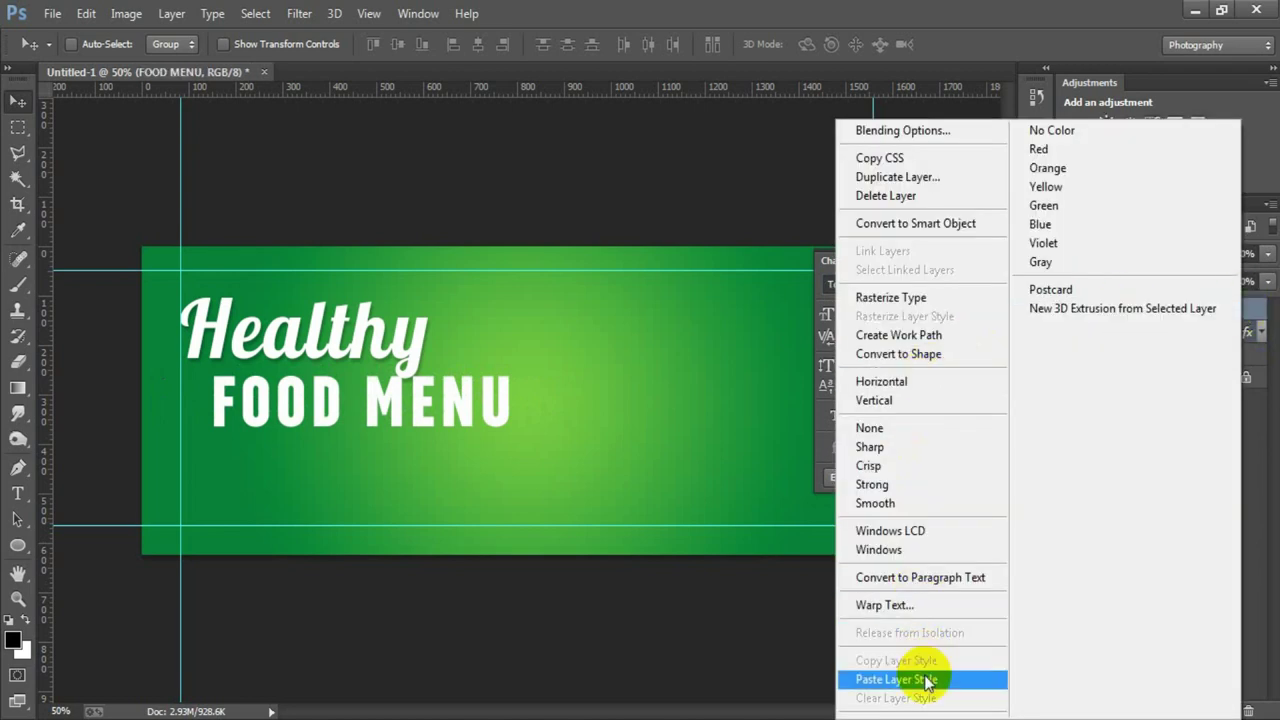
left_click(903, 678)
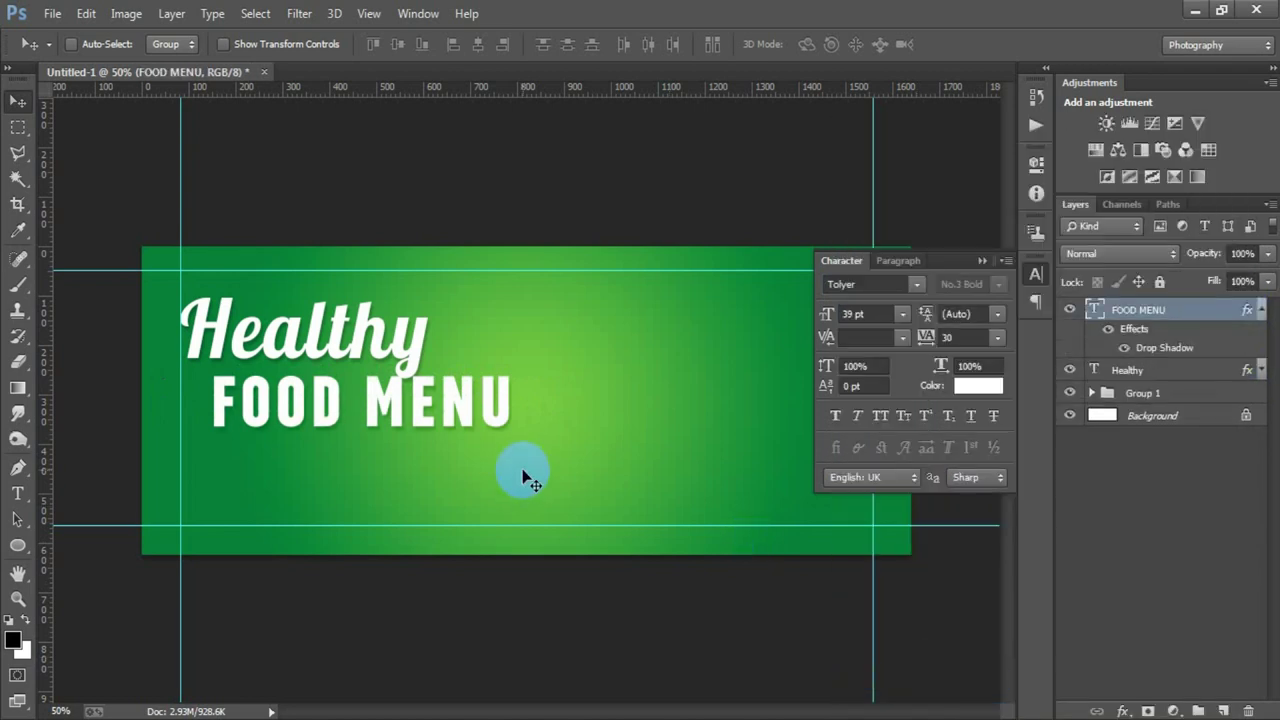
key("ctrl+t")
mouse_move(511, 447)
left_mouse_down()
mouse_move(440, 435)
mouse_move(380, 397)
mouse_move(353, 400)
left_mouse_up()
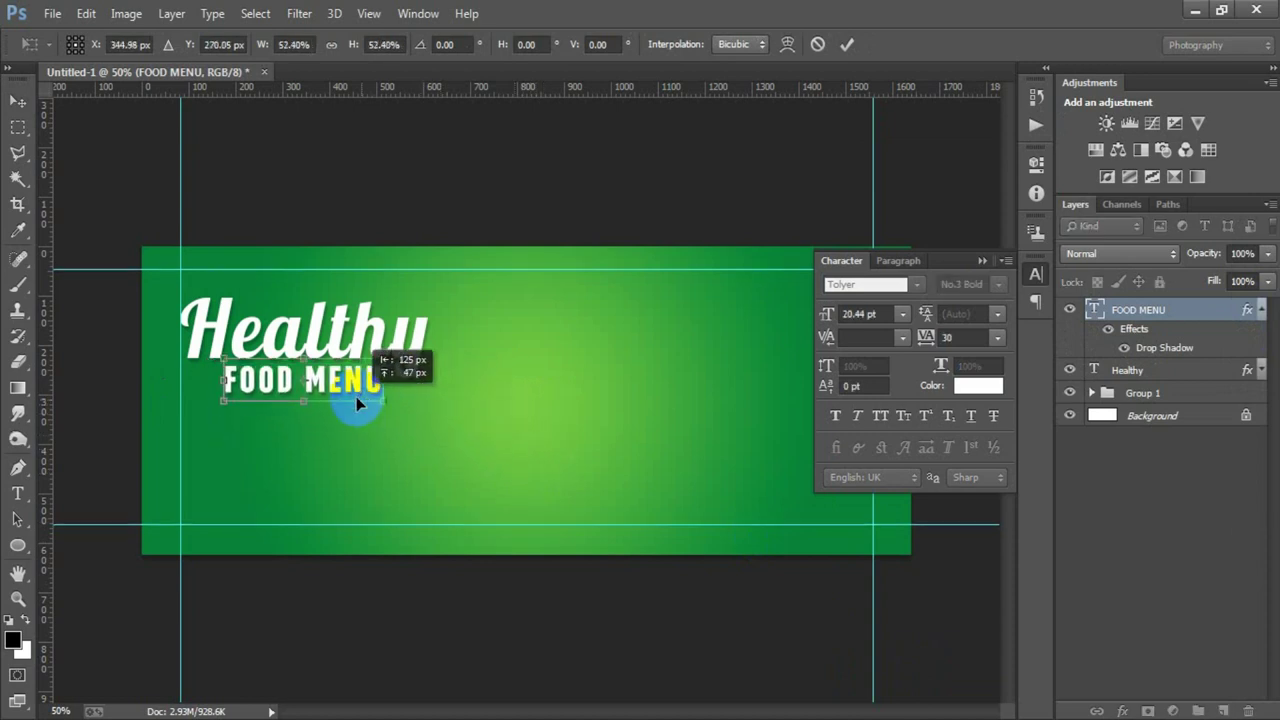
Commit FOOD MENU's resize and nudge it right to centre it under Healthy
left_click(846, 44)
key("Right")
key("Right")
key("Right")
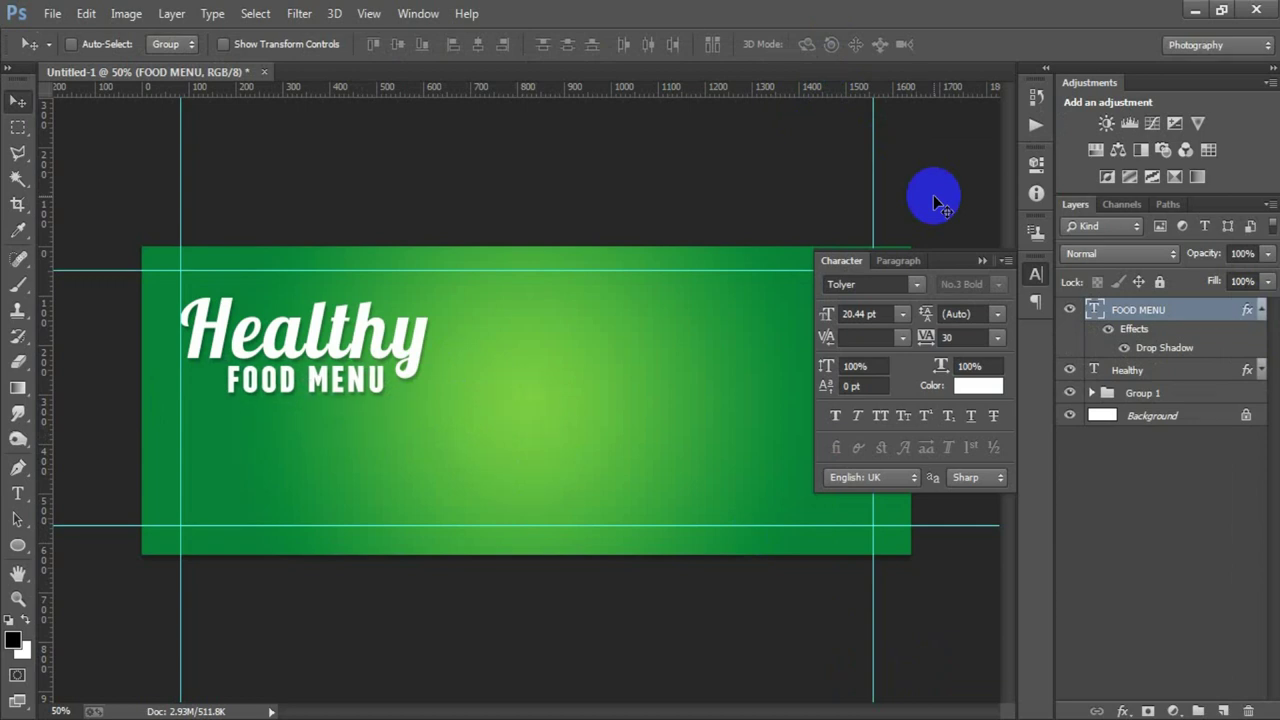
key("Right")
key("Right")
key("Right")
key("Right")
key("Right")
key("Right")
key("Right")
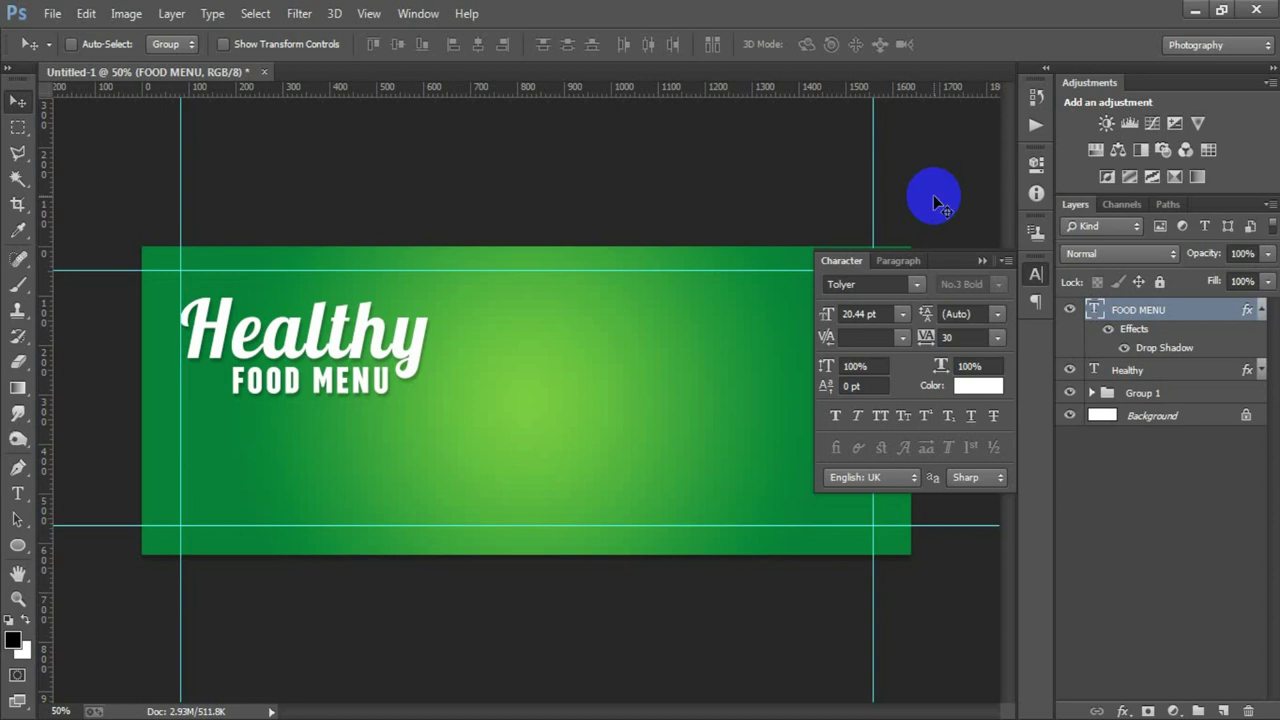
key("Right")
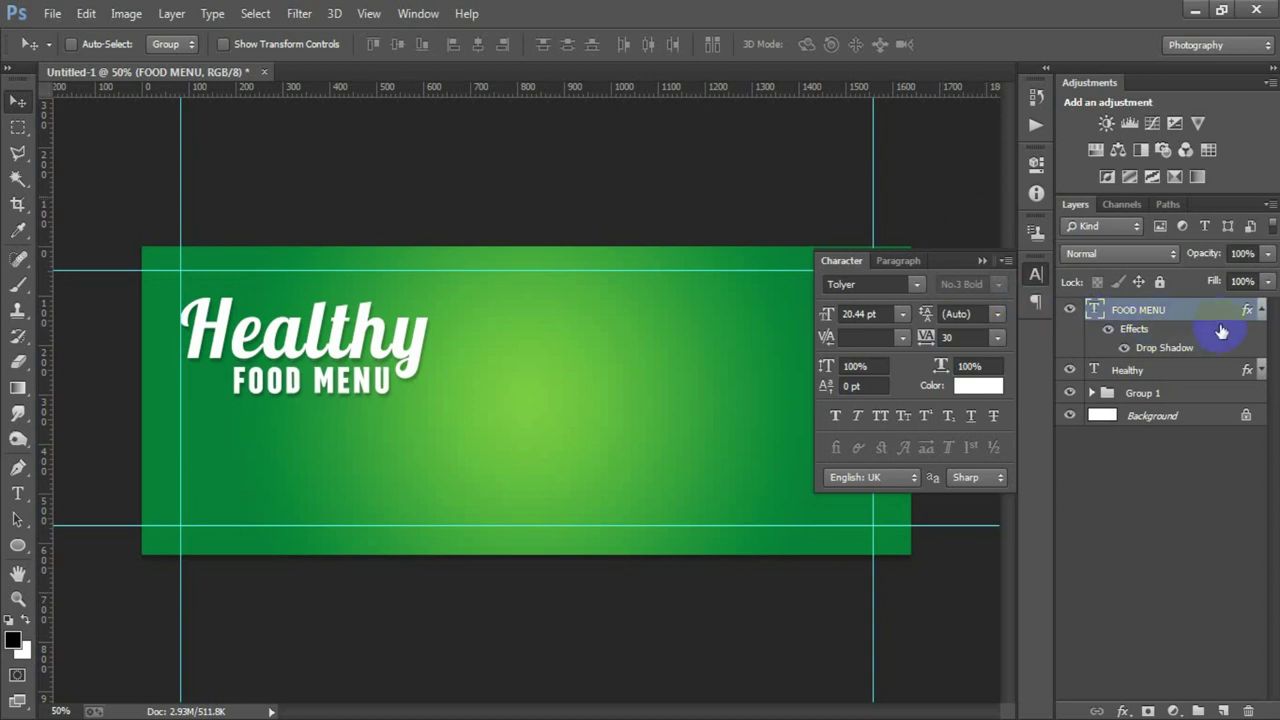
left_click(1261, 310)
Place the external text file onto the banner
left_click(52, 13)
left_click(115, 313)
left_click(670, 313)
double_click(670, 313)
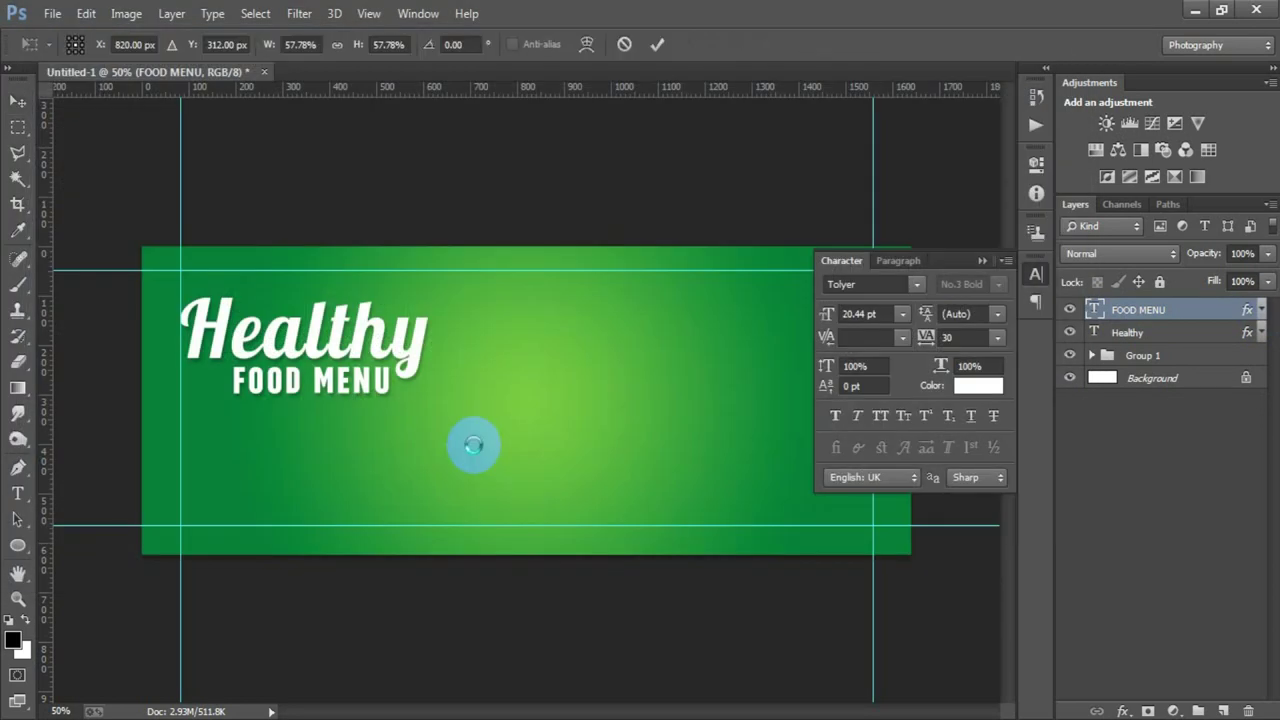
Confirm the placed paragraph and rasterize its layer
left_click(18, 100)
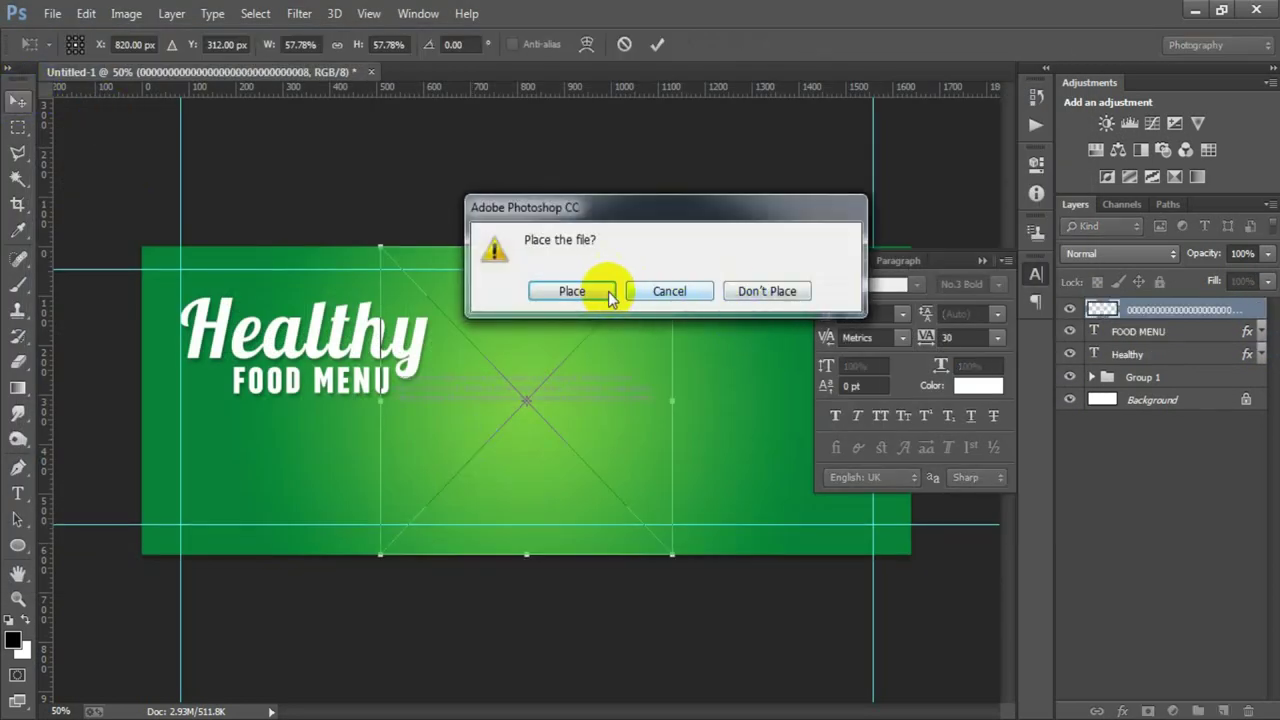
left_click(572, 291)
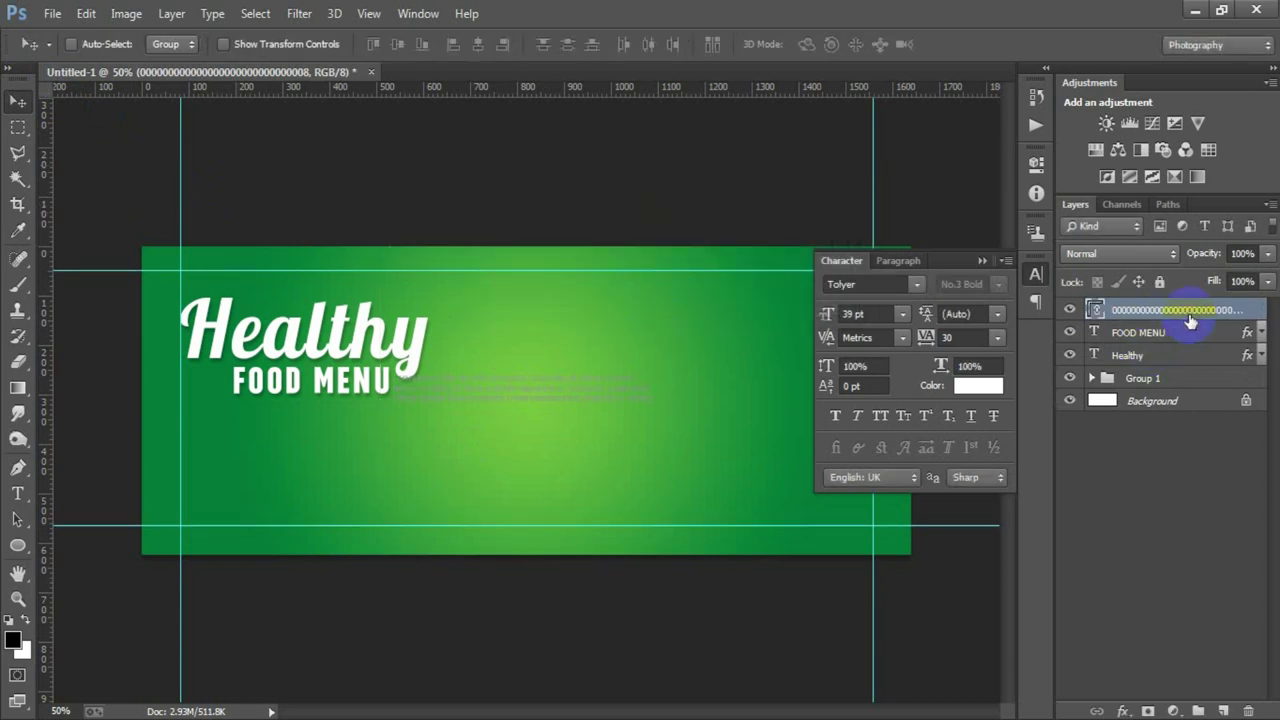
right_click(1190, 320)
left_click(846, 371)
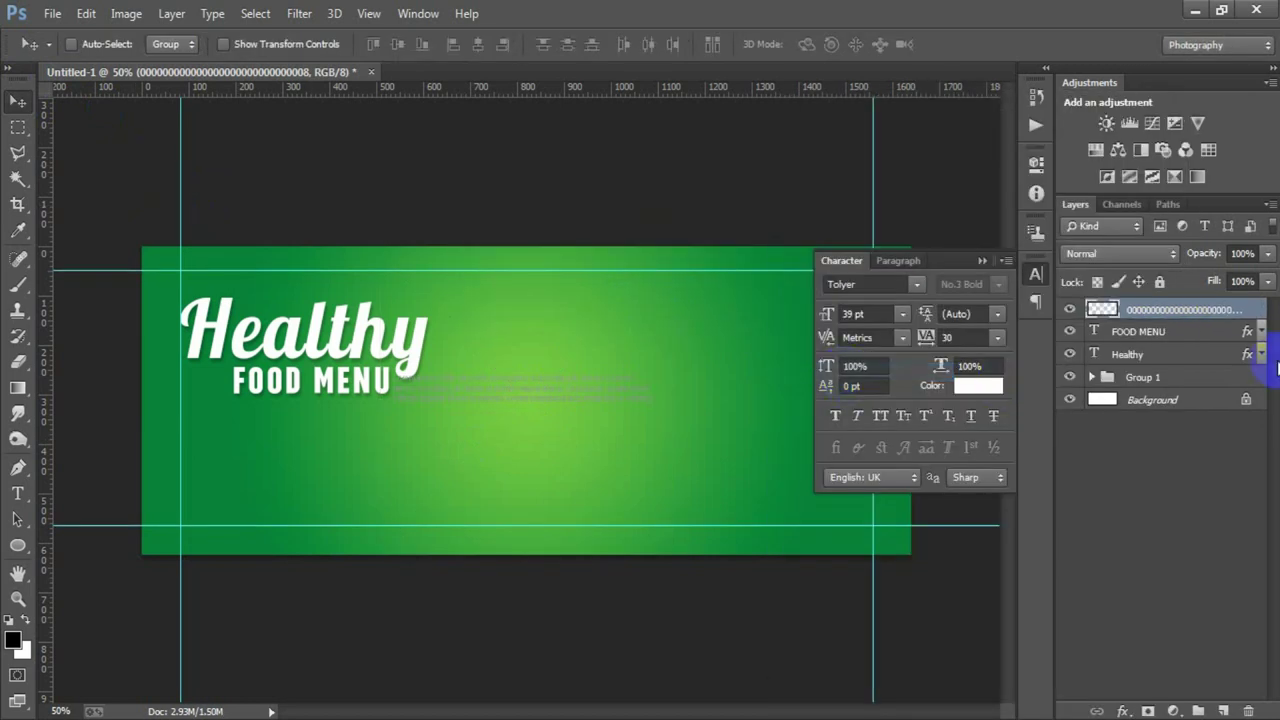
Give the paragraph a green colour overlay sampled from the background and move it under FOOD MENU
double_click(1260, 312)
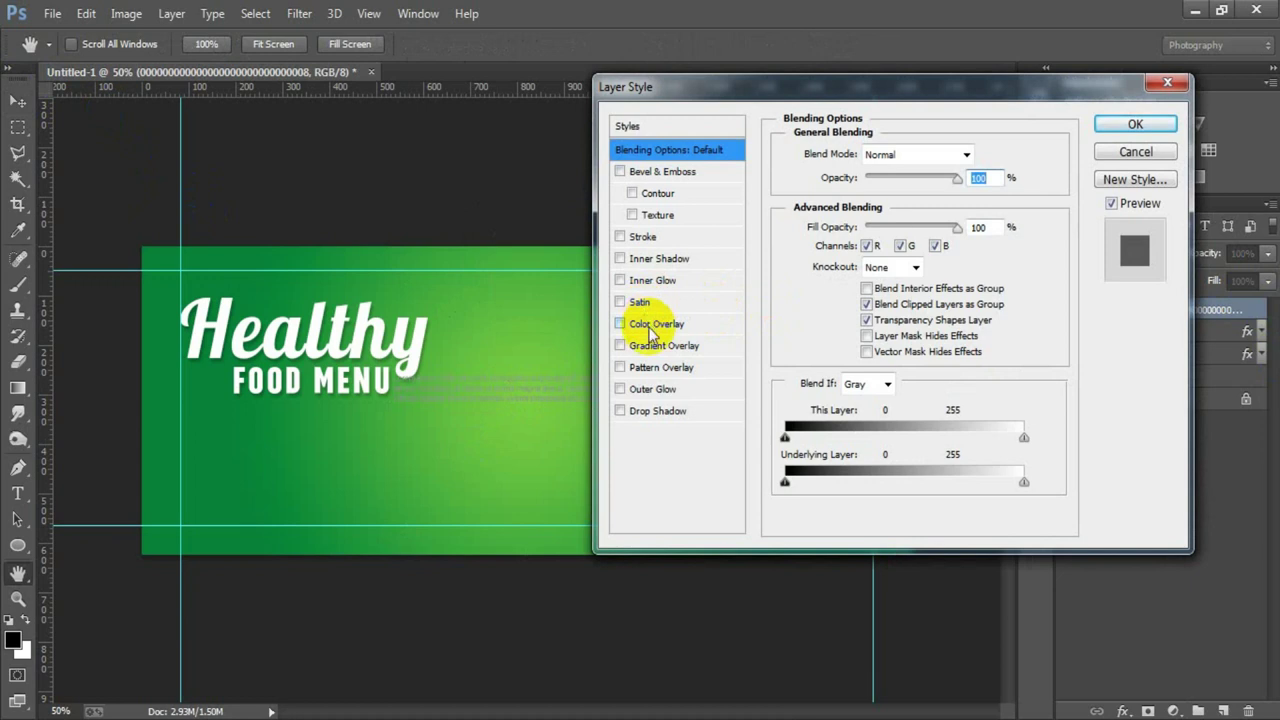
left_click(655, 323)
left_click(975, 155)
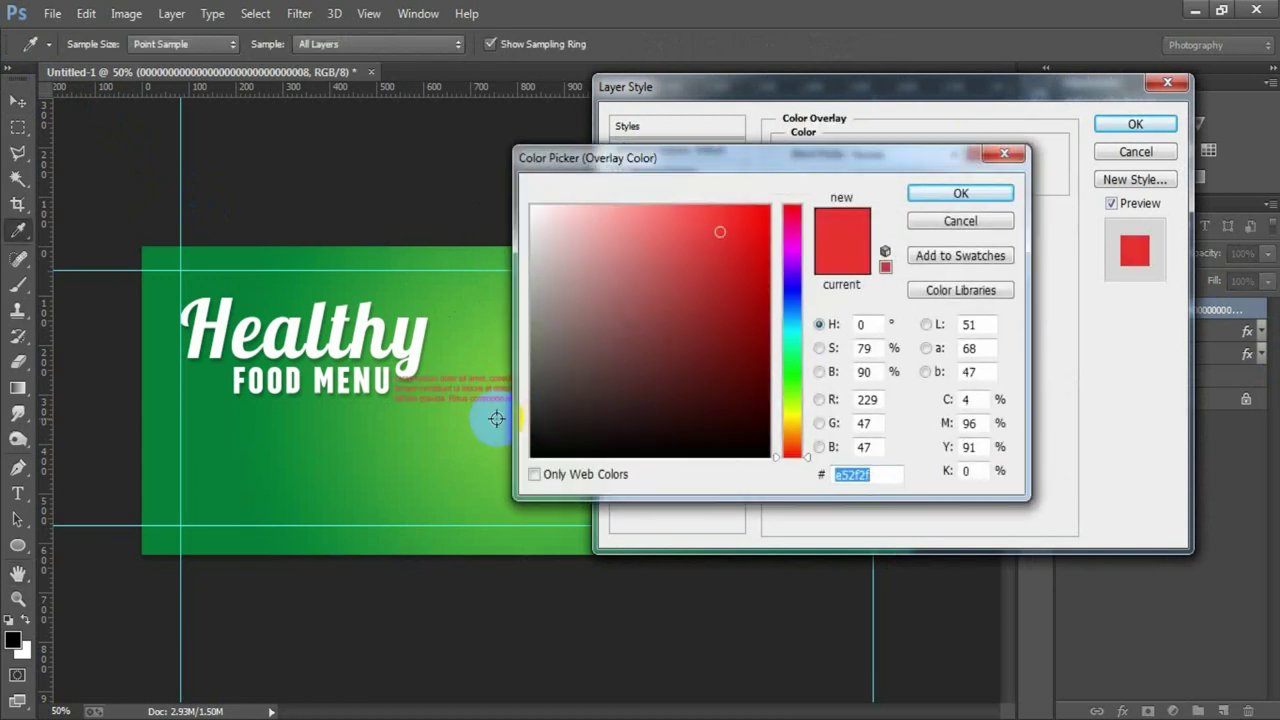
left_click(498, 356)
left_click(955, 194)
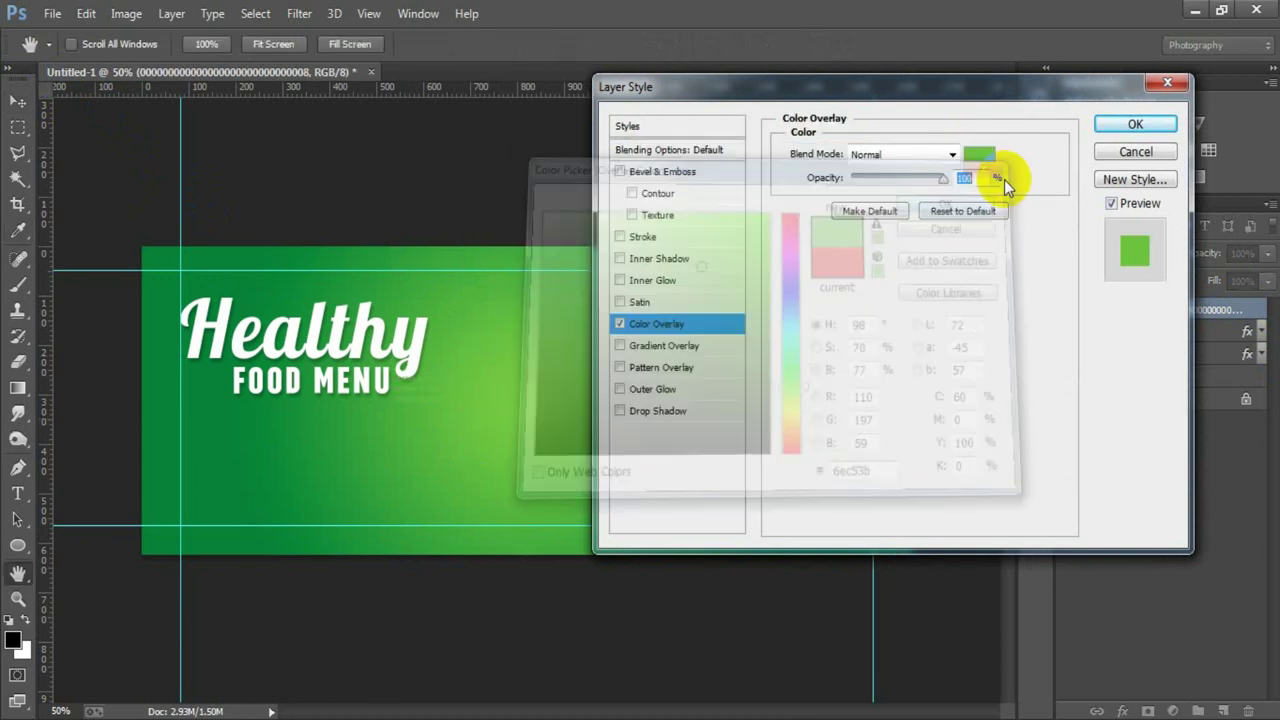
left_click(1111, 124)
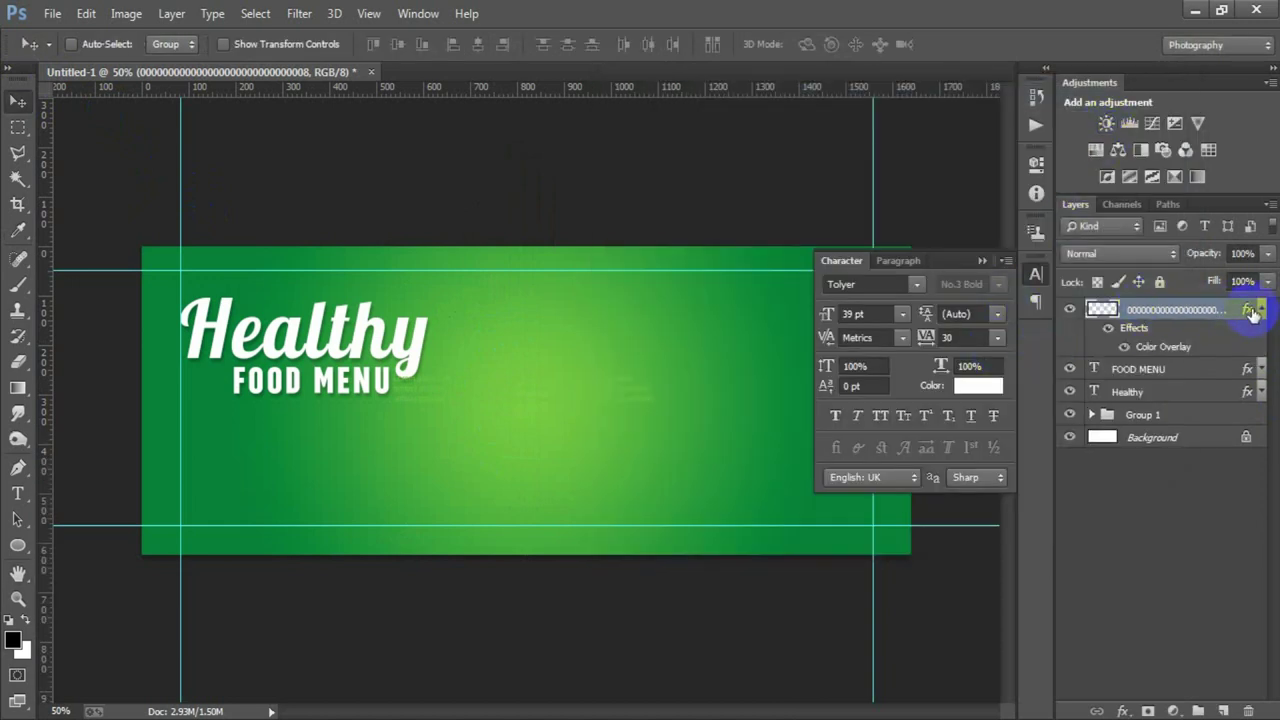
left_click(982, 260)
left_click_drag(558, 401, 362, 430)
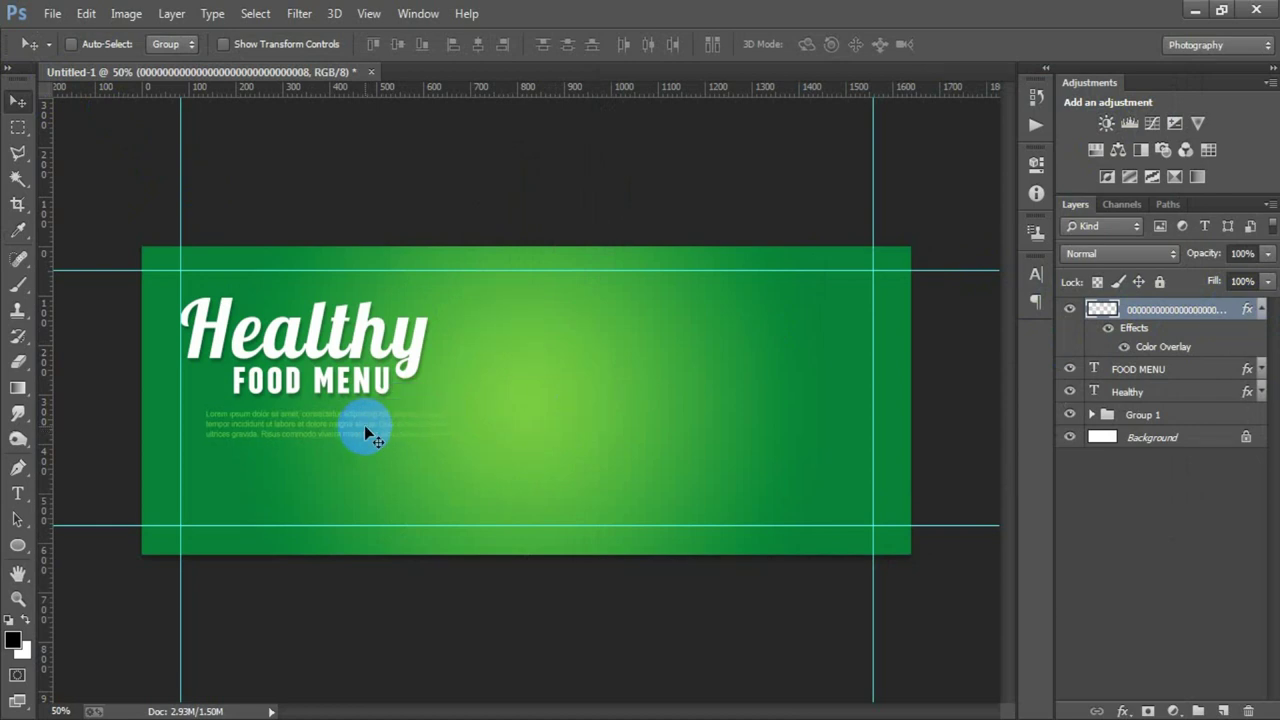
Resize the green paragraph text and commit it against the left guide
key("ctrl+t")
left_click_drag(465, 438, 436, 434)
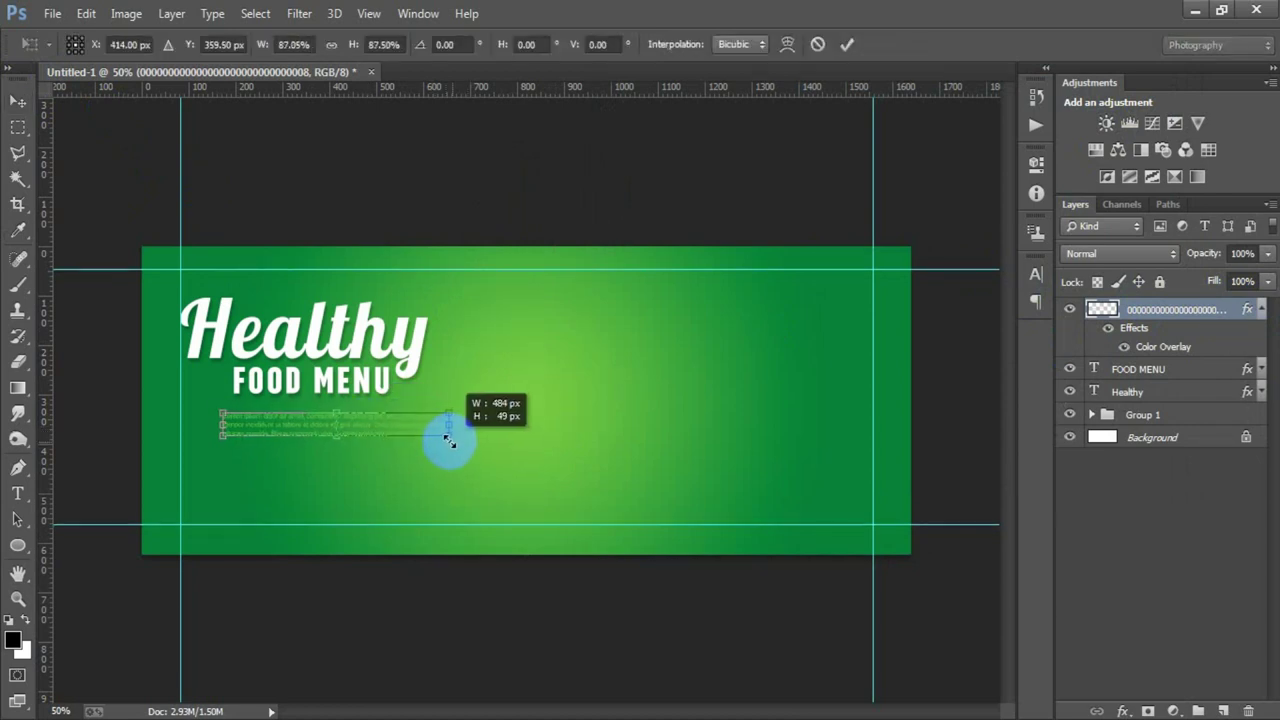
left_click_drag(337, 441, 347, 429)
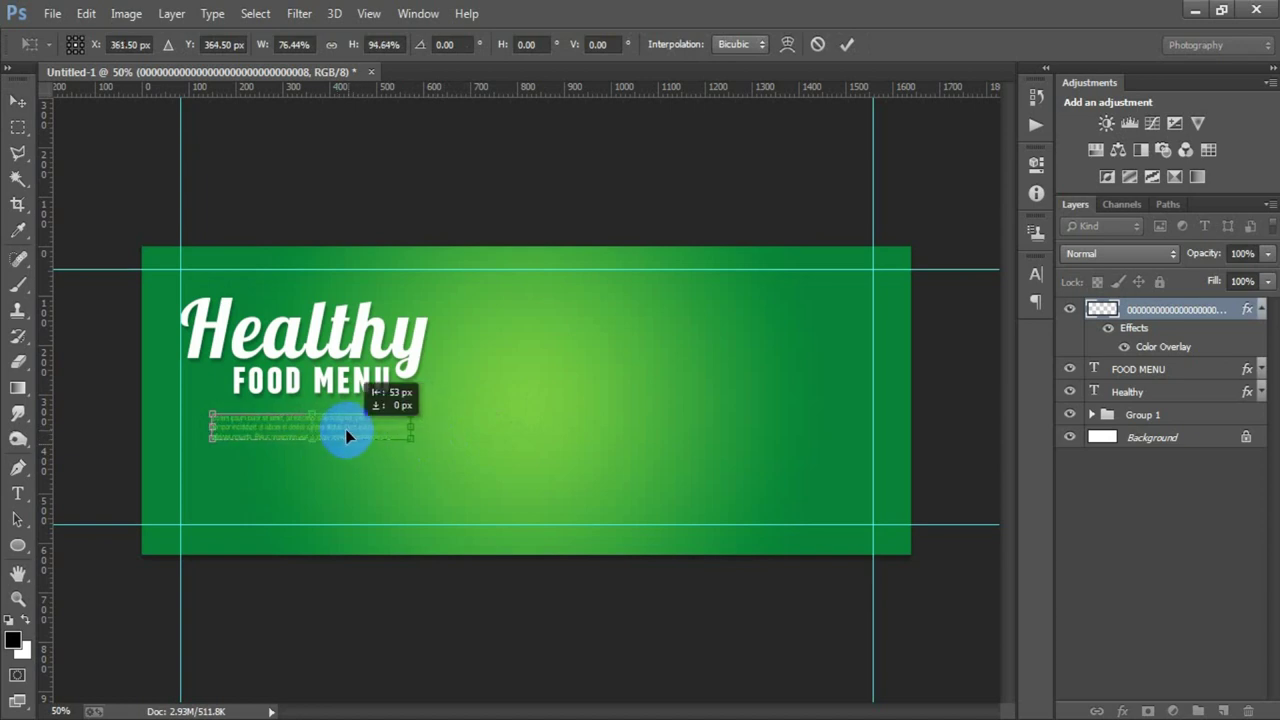
left_click(846, 44)
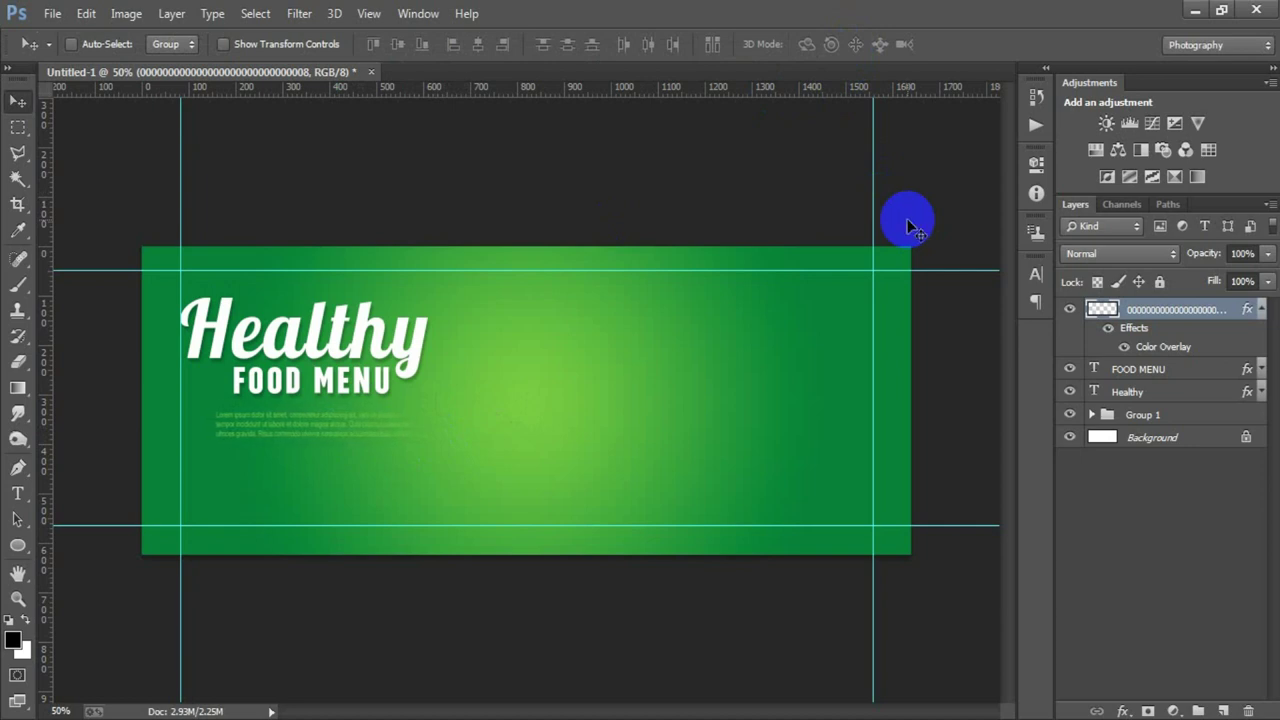
Nudge the FOOD MENU heading slightly left and down above the paragraph
left_click(1145, 374)
key("Left")
key("Left")
key("Left")
key("Left")
key("Left")
key("Left")
key("Left")
key("Left")
key("Left")
key("Left")
key("Left")
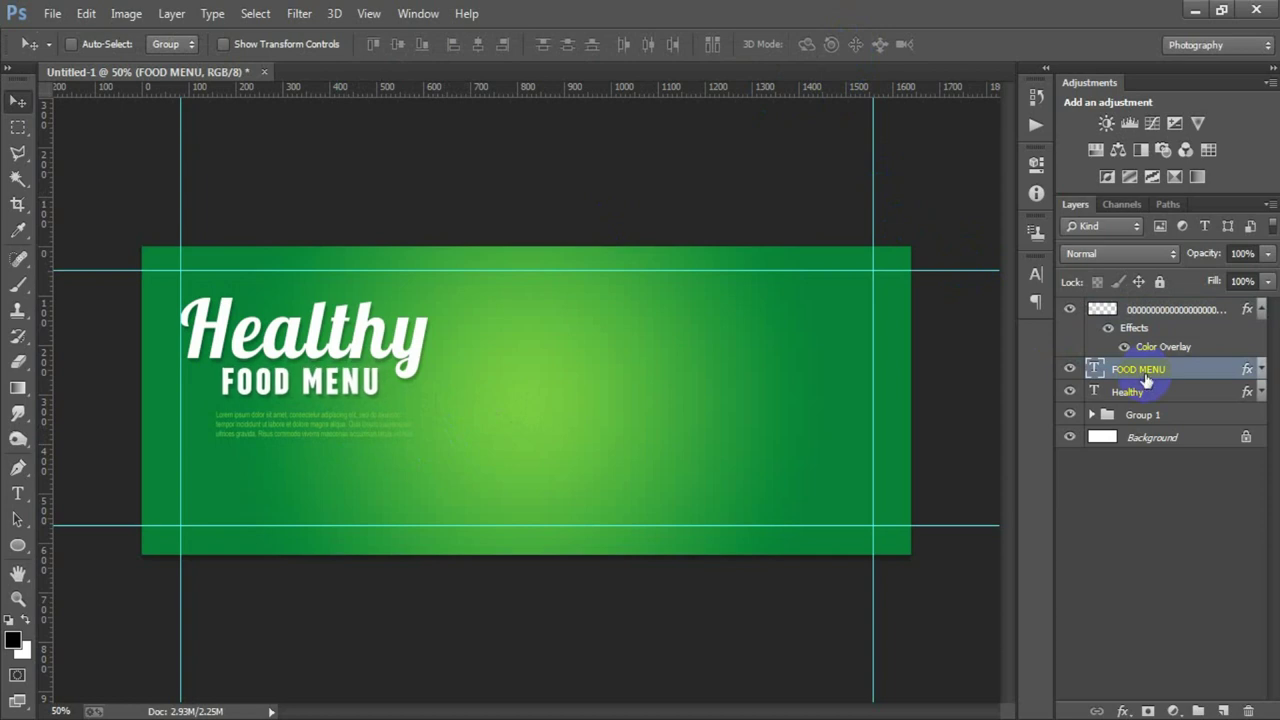
key("Down")
key("Down")
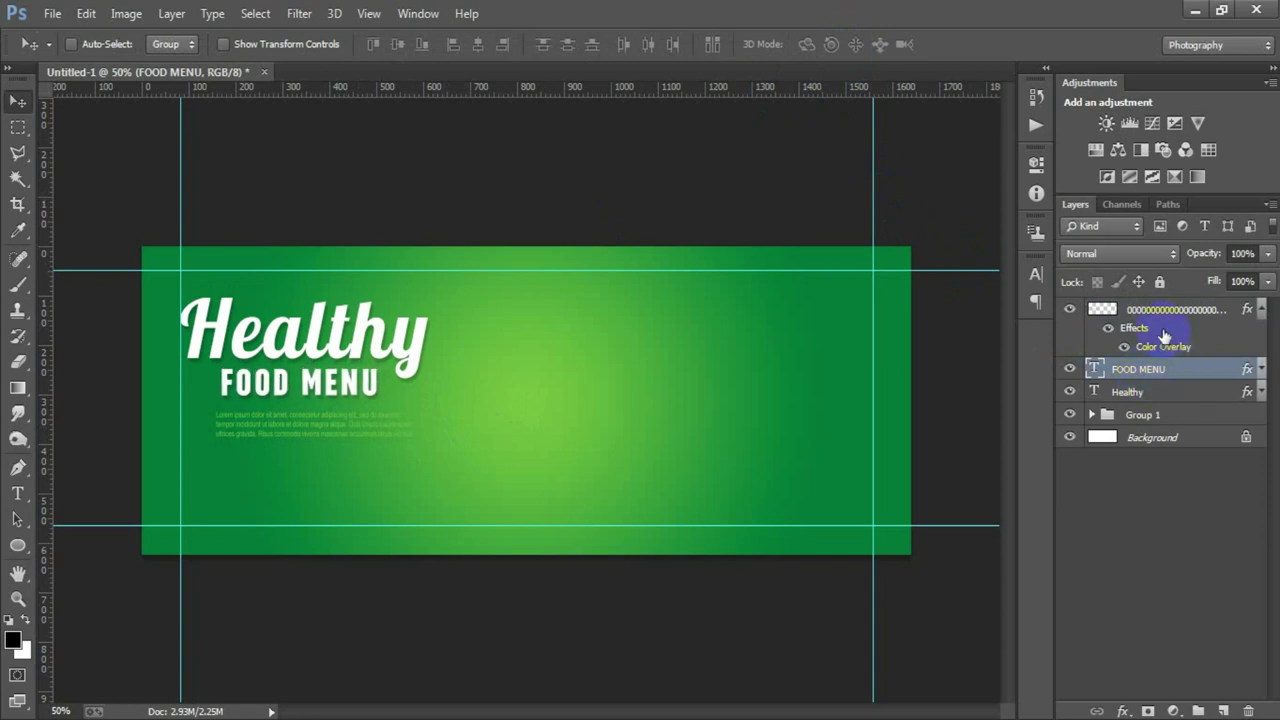
left_click(1161, 318)
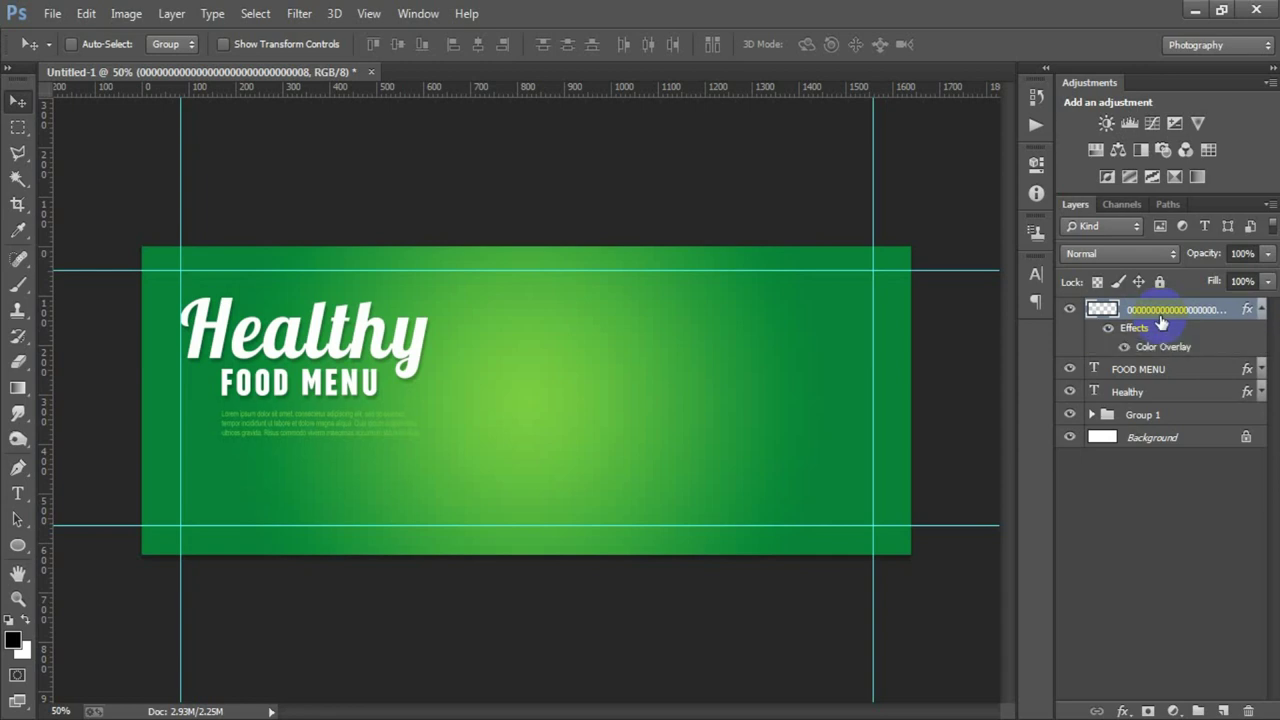
Open the leaf artwork EPS file and dock it beside the banner
left_click_drag(1161, 320, 1221, 328)
left_click(1262, 311)
left_click(52, 13)
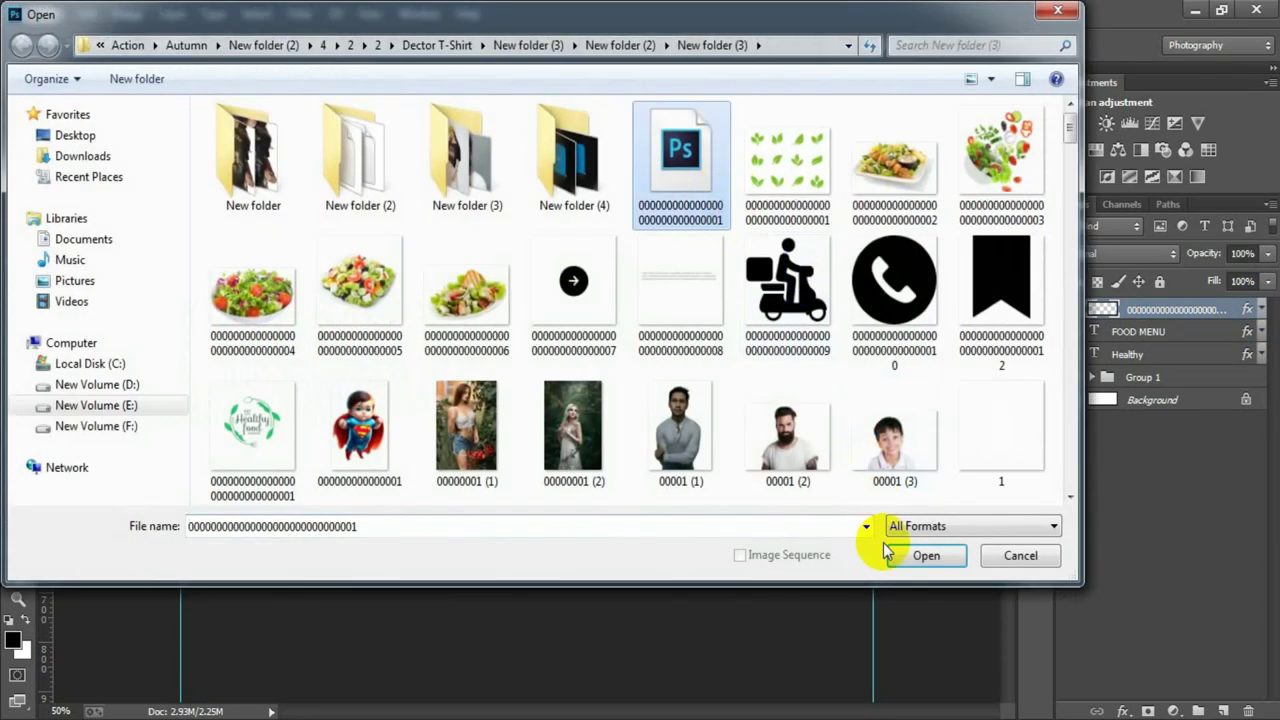
left_click(890, 553)
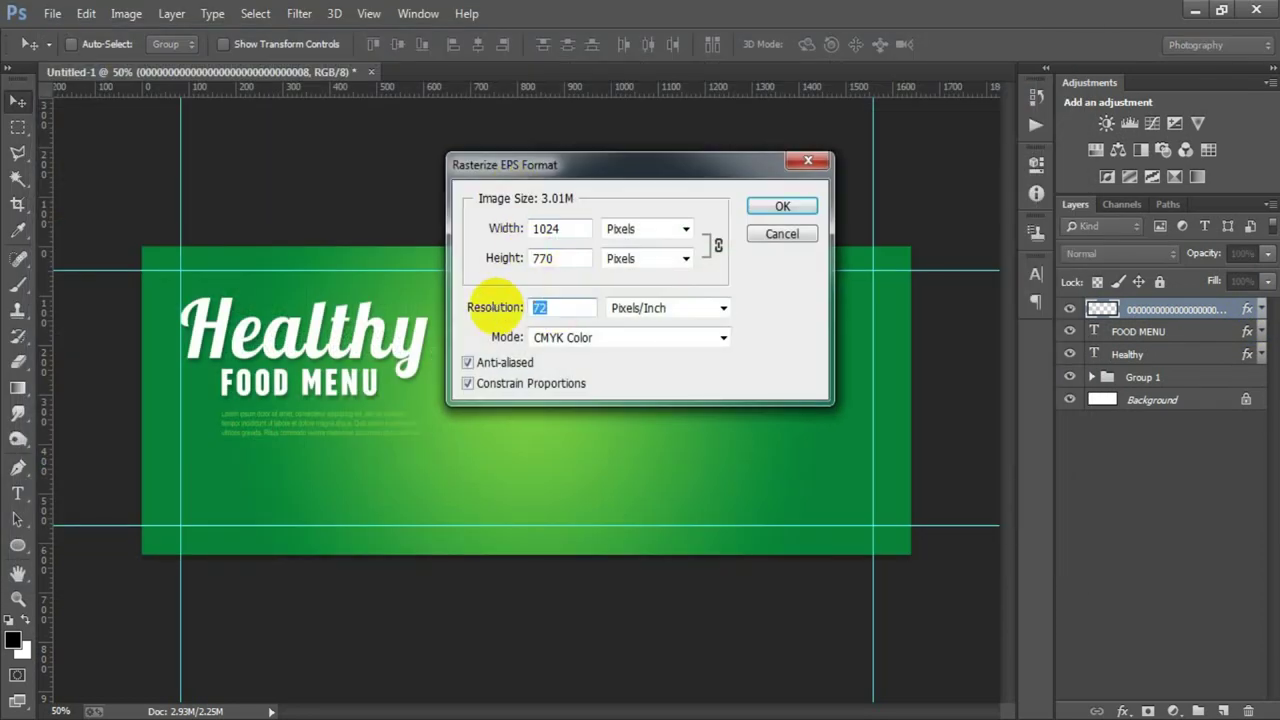
key("Return")
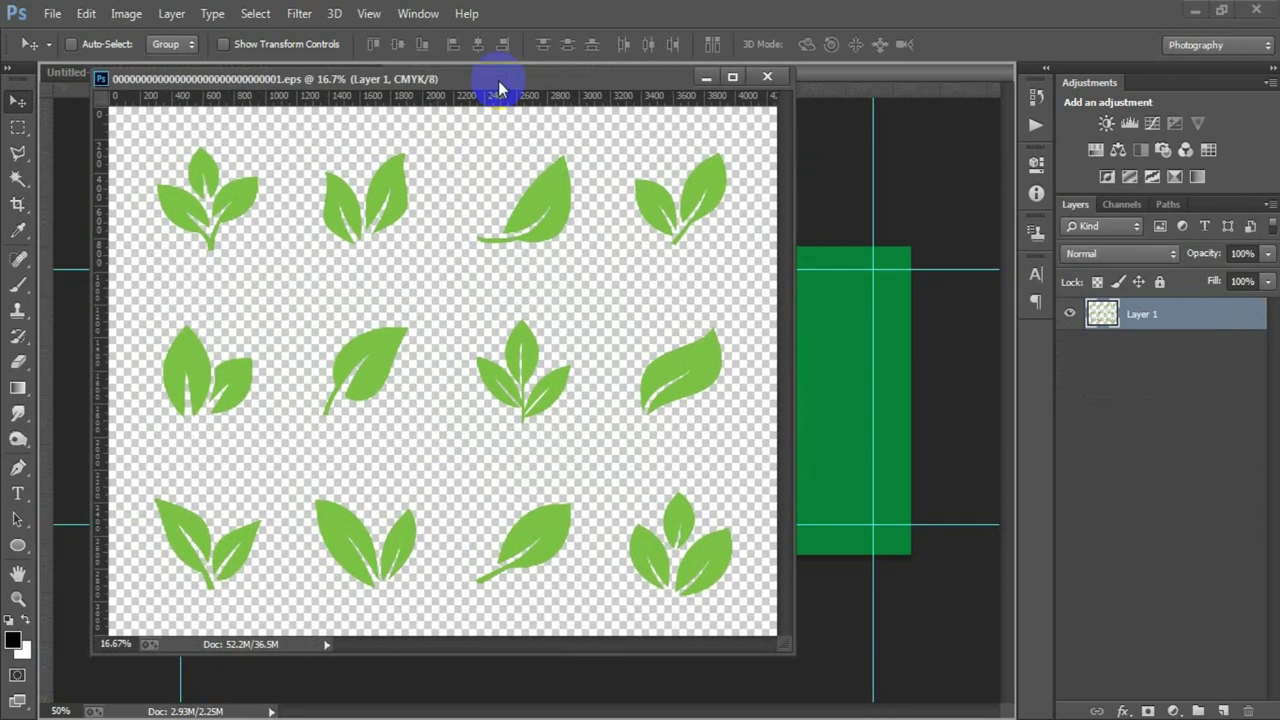
left_click_drag(435, 112, 500, 78)
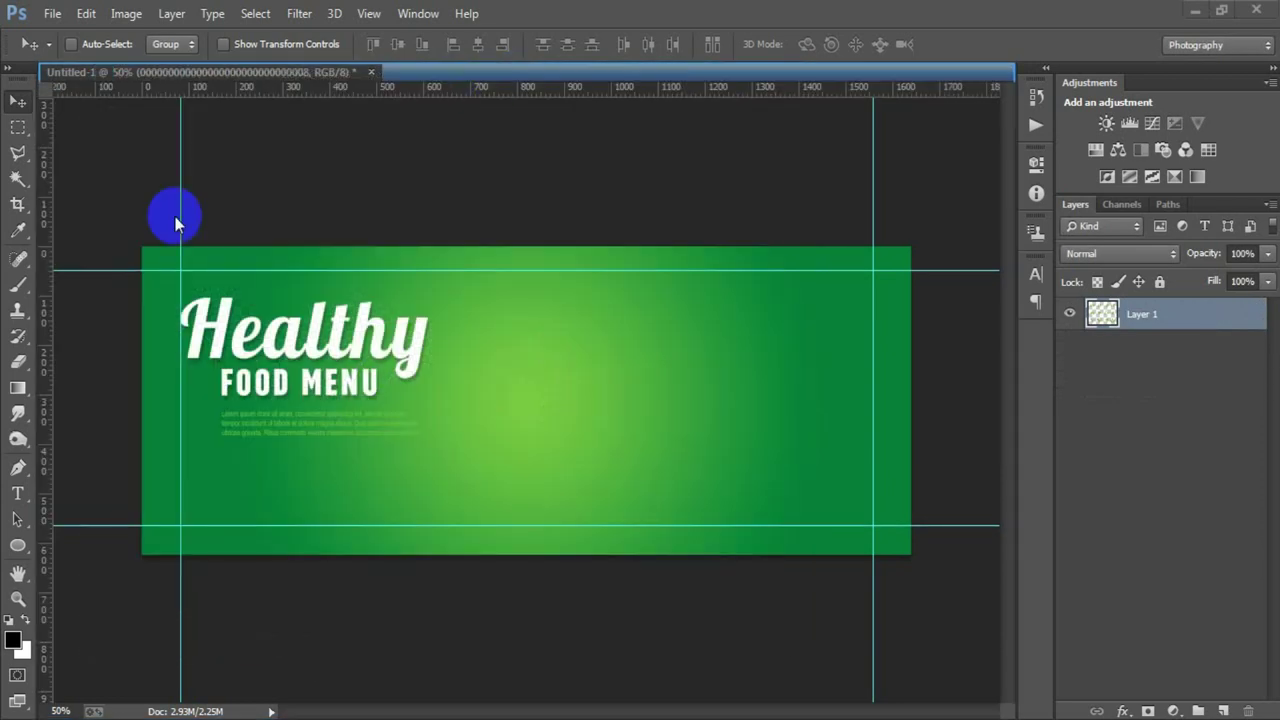
Copy the middle-left leaf pair into the banner and close the EPS without saving
left_click(16, 130)
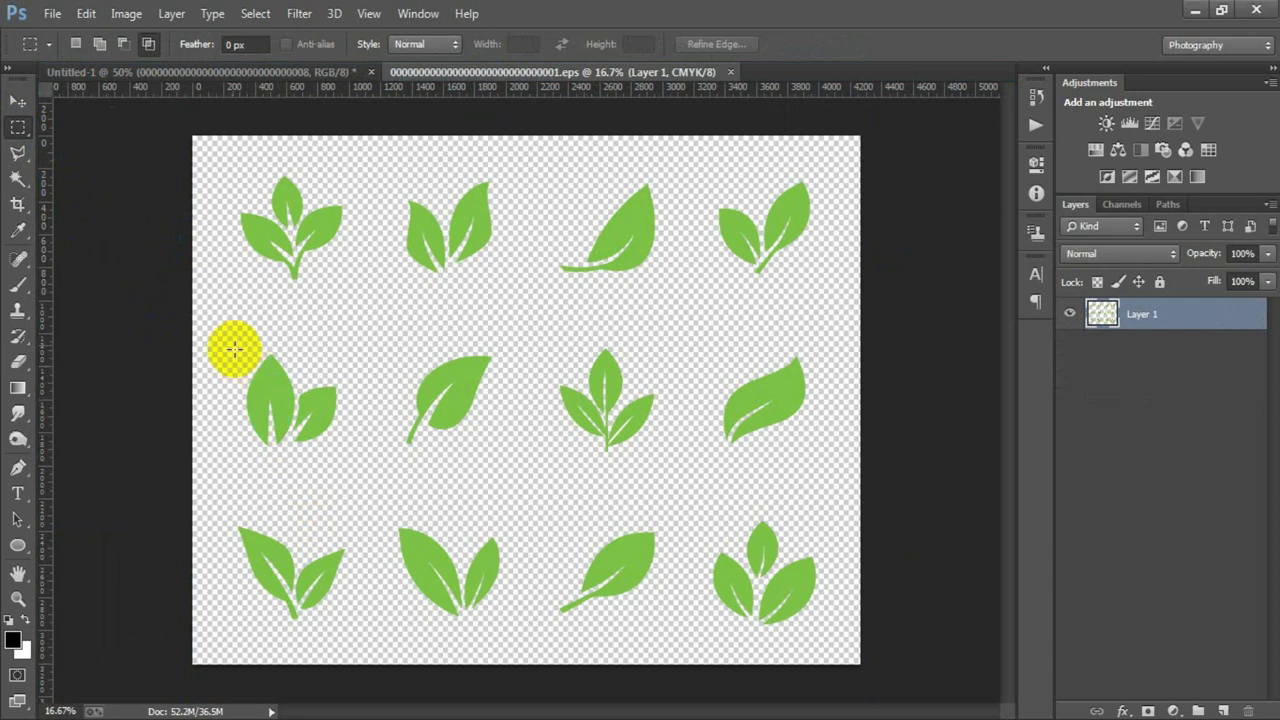
left_click_drag(224, 336, 348, 480)
left_click(18, 101)
mouse_move(295, 395)
left_mouse_down()
mouse_move(243, 75)
mouse_move(465, 369)
left_mouse_up()
left_click(594, 77)
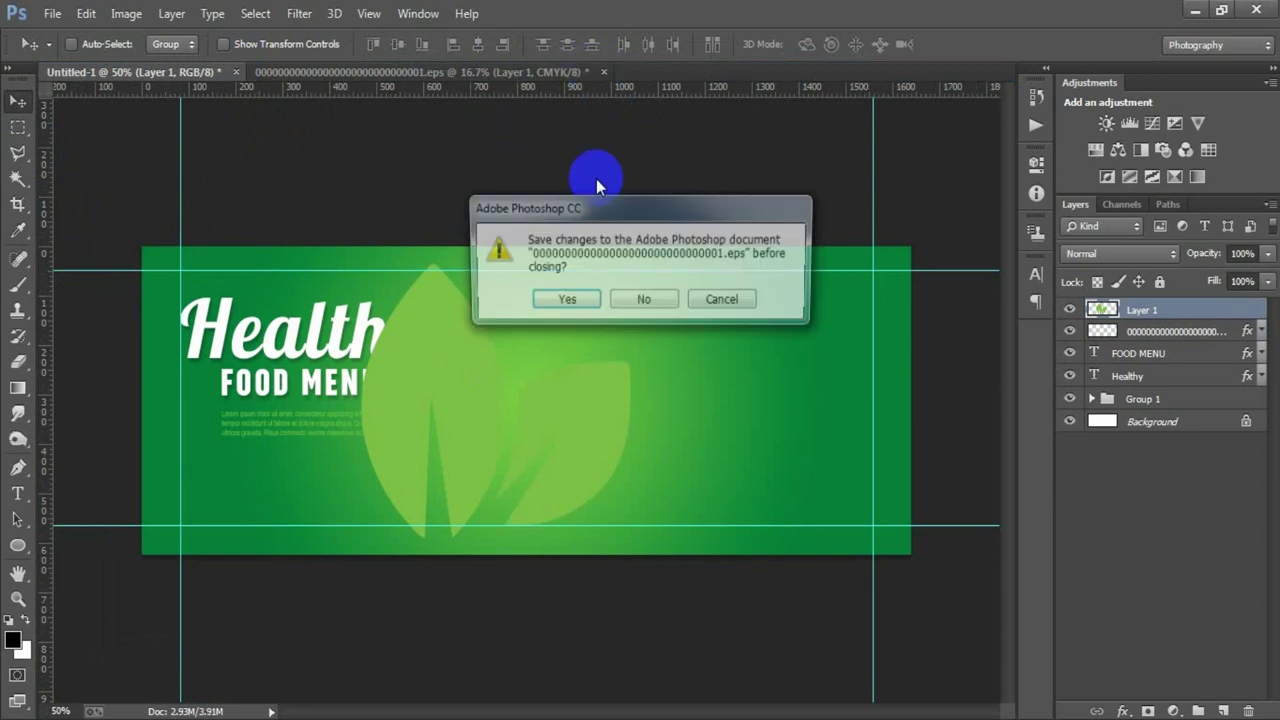
left_click(619, 299)
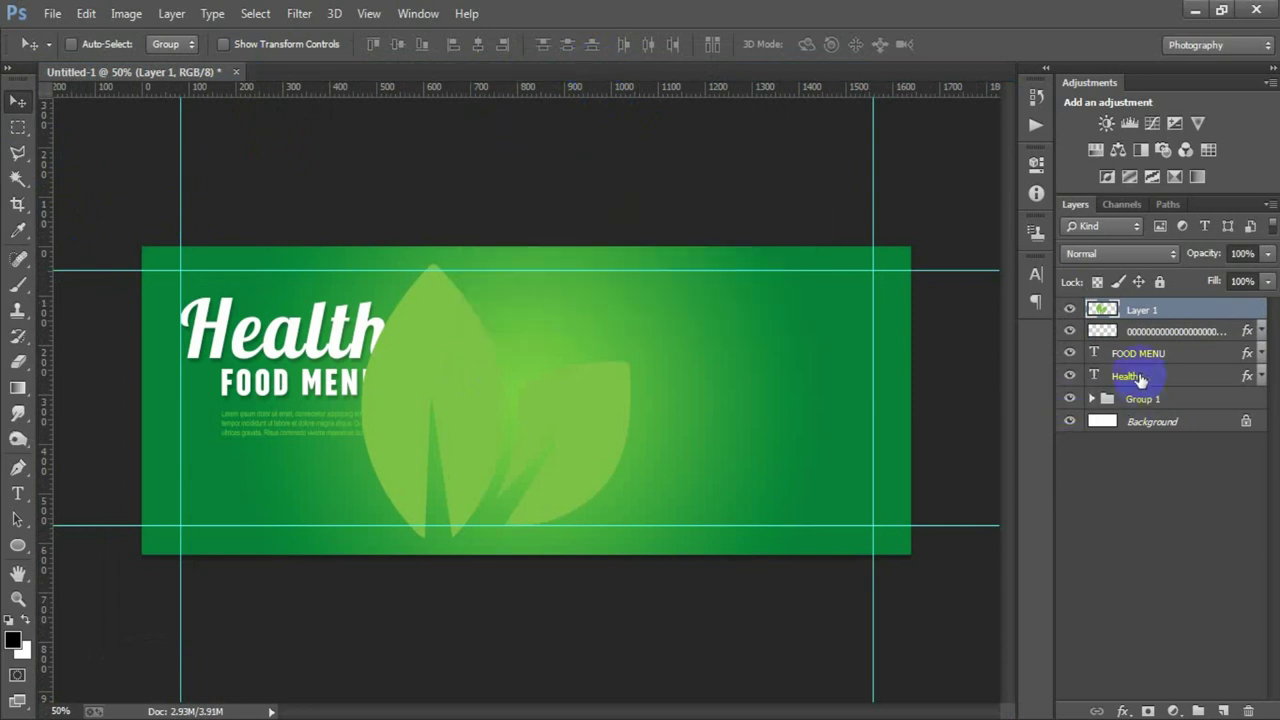
Fill the leaf pair with green sampled from the banner
left_click(1104, 310, "ctrl")
left_click(13, 639)
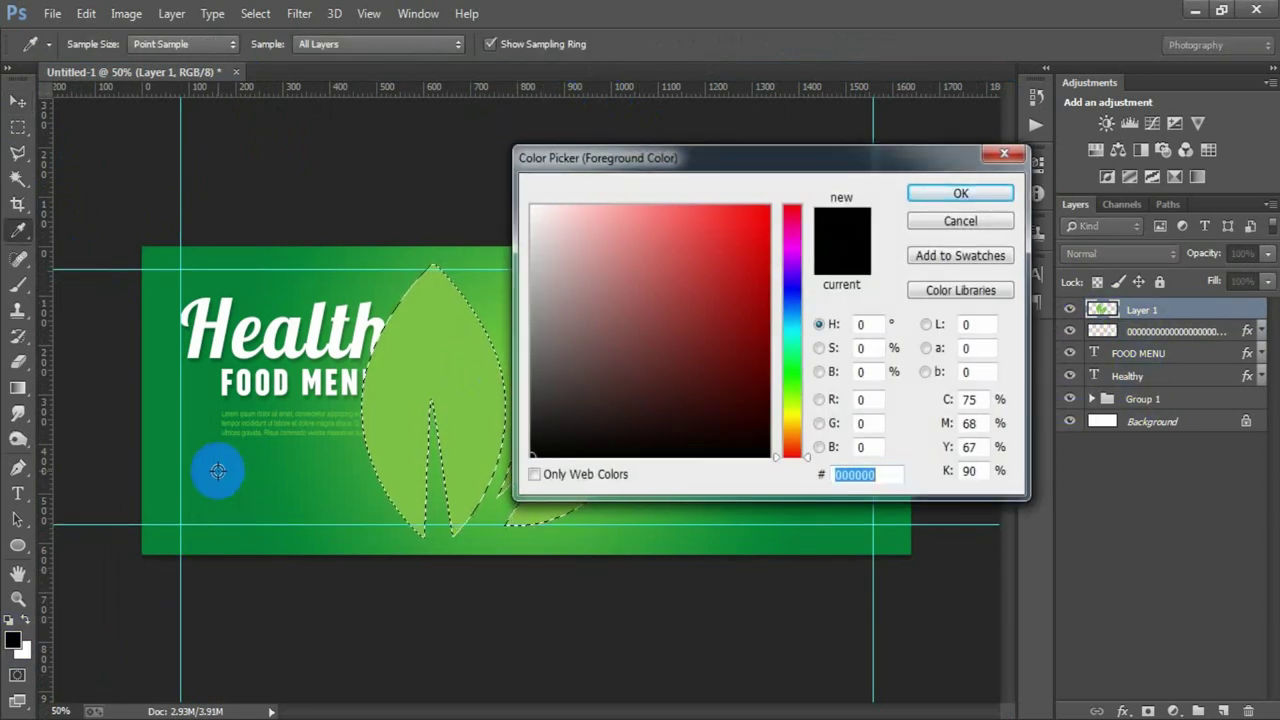
left_click(218, 471)
left_click(960, 193)
key("v")
key("alt+BackSpace")
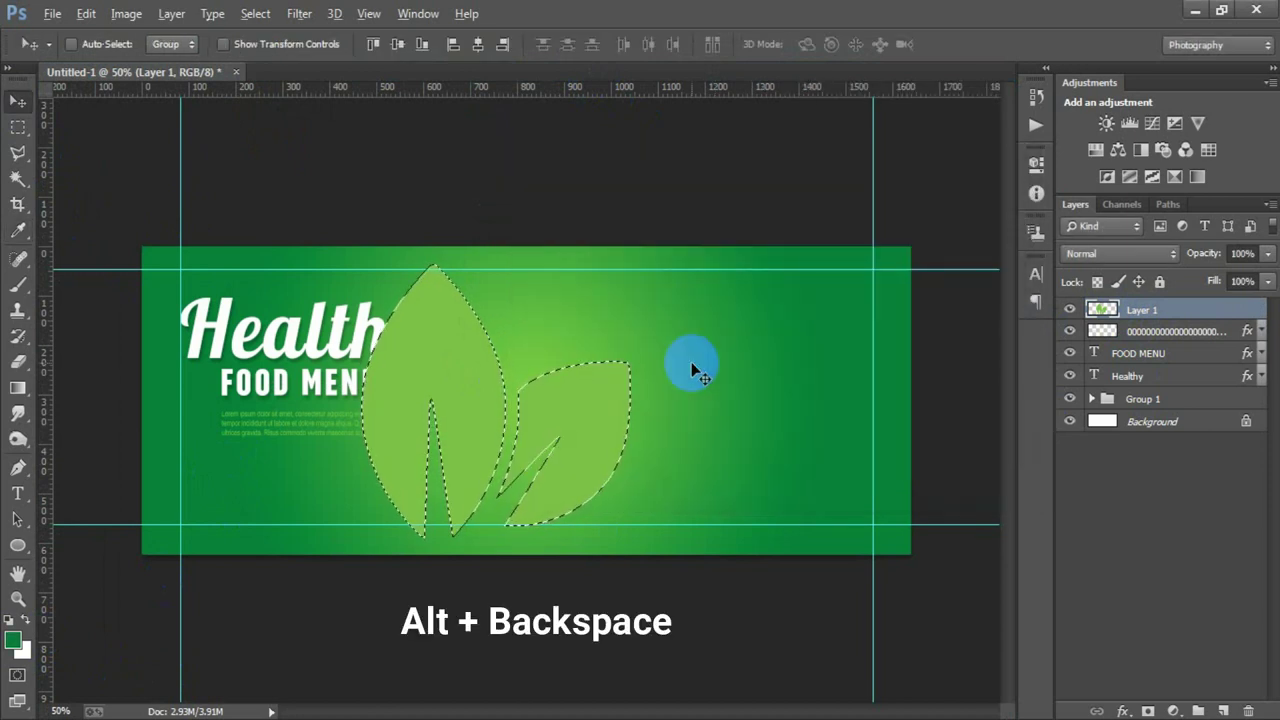
key("ctrl+d")
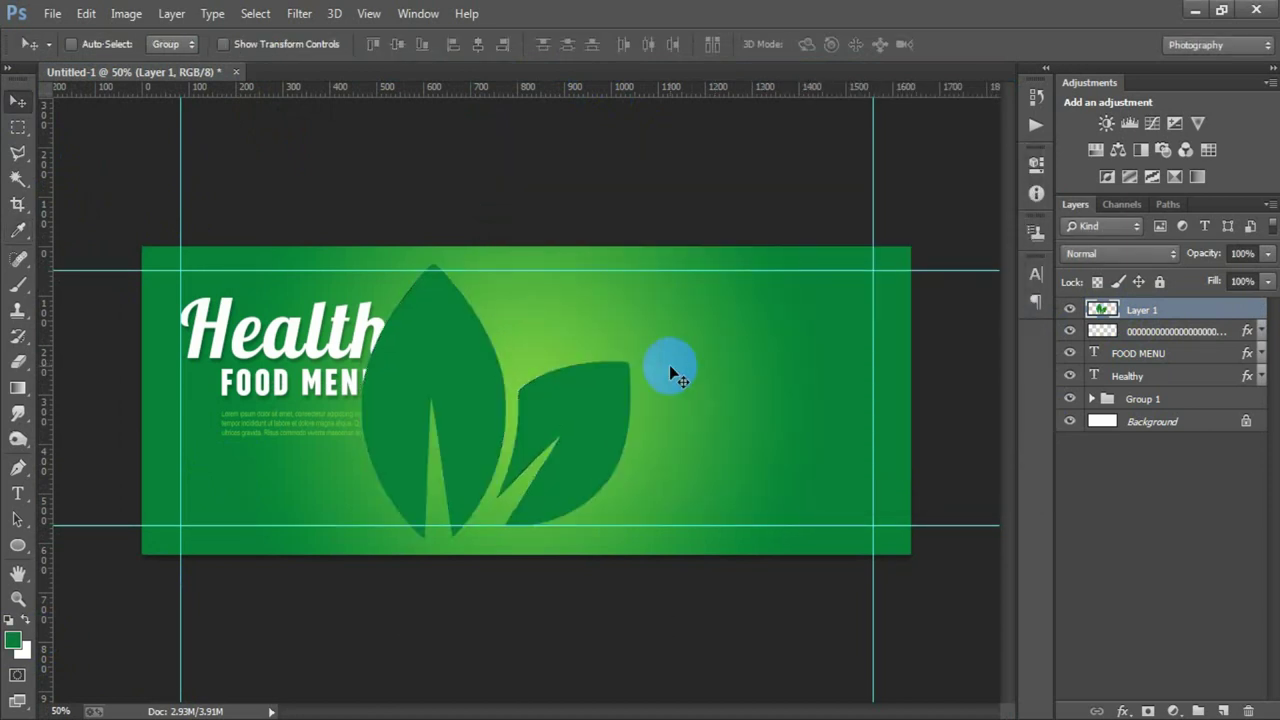
Flip the leaf graphic horizontally
key("ctrl+t")
right_click(594, 419)
left_click(666, 378)
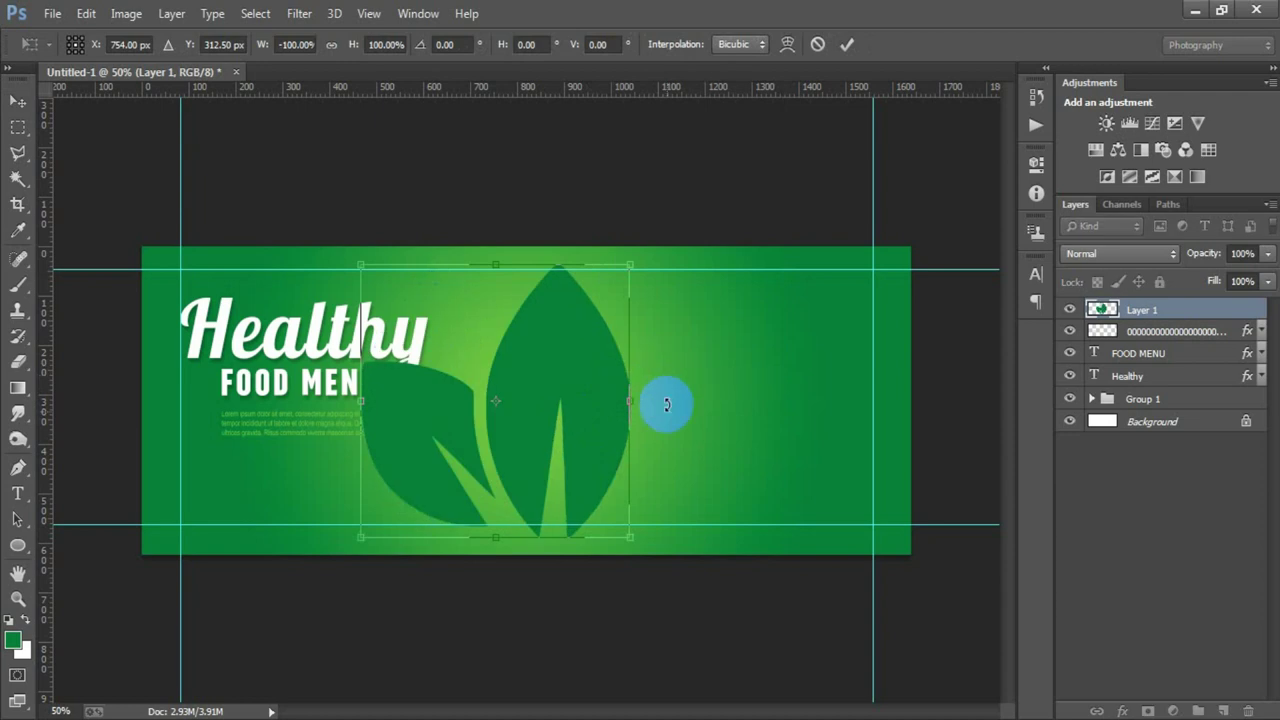
Shrink the leaves, rotate them about 37°, and place them at the end of Healthy
left_click_drag(627, 541, 518, 420)
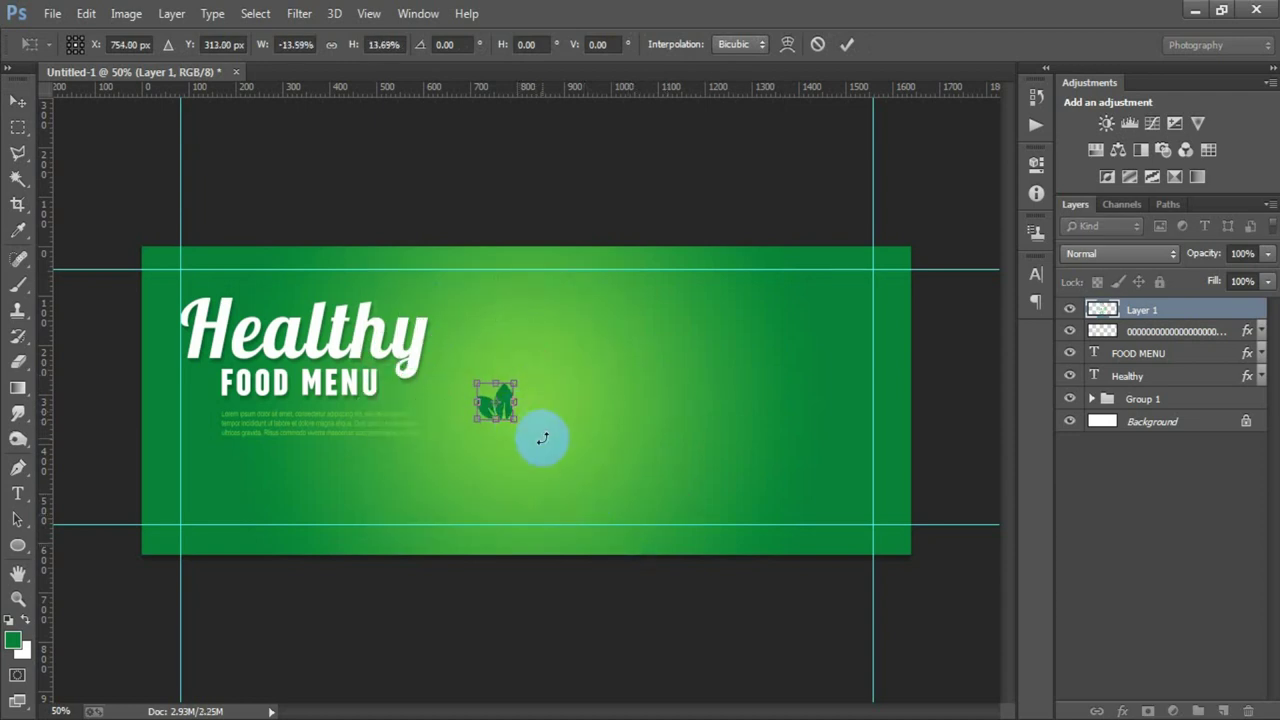
left_click_drag(534, 437, 512, 480)
left_click(500, 430)
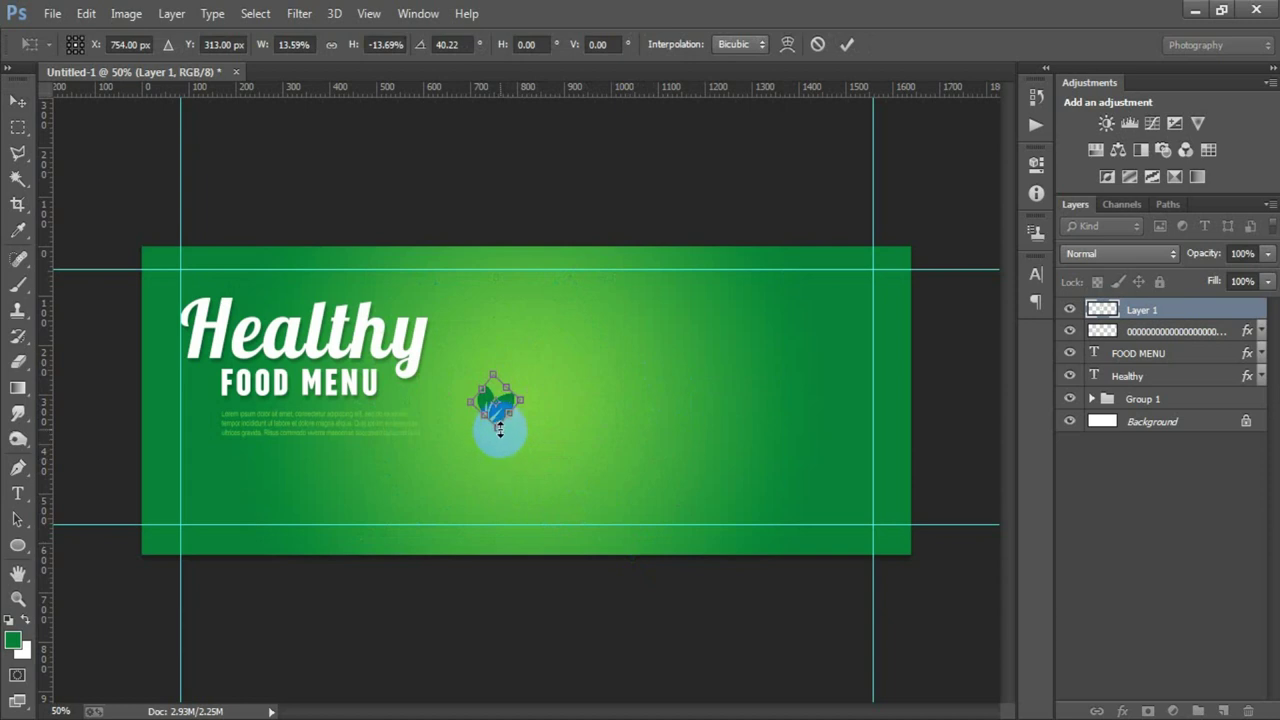
left_click_drag(500, 430, 500, 425)
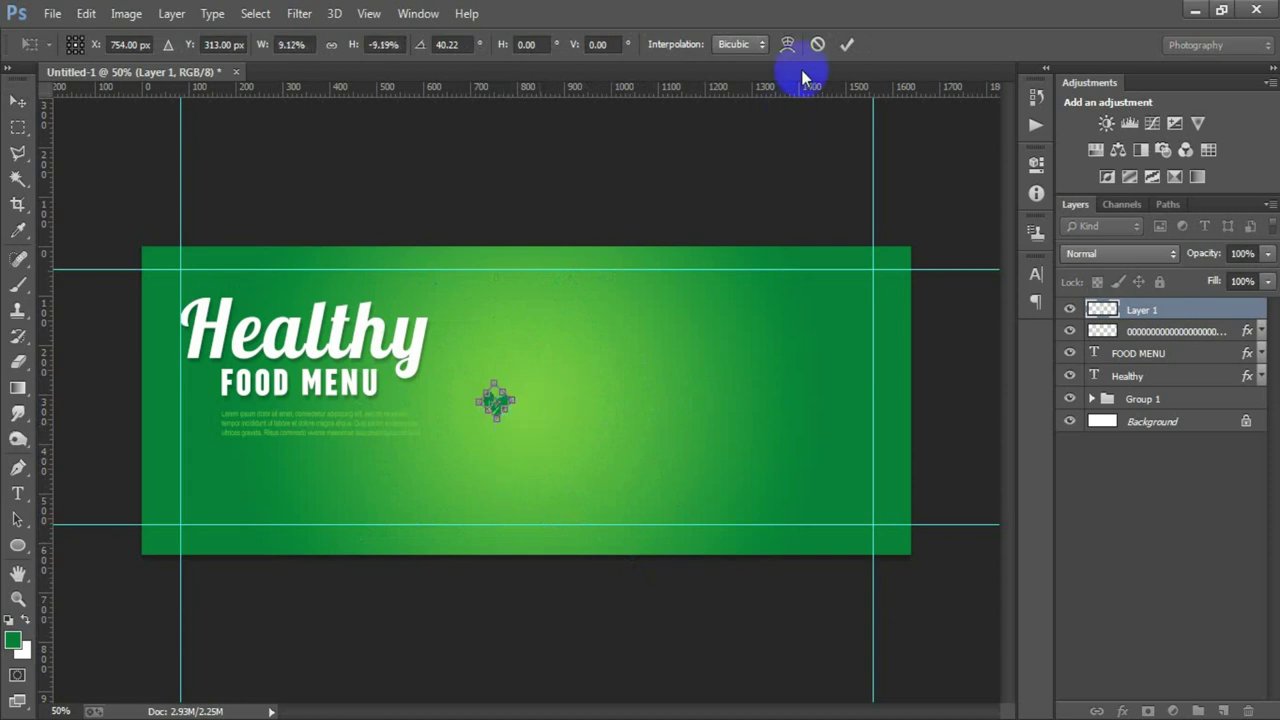
left_click(846, 44)
left_click_drag(505, 405, 425, 310)
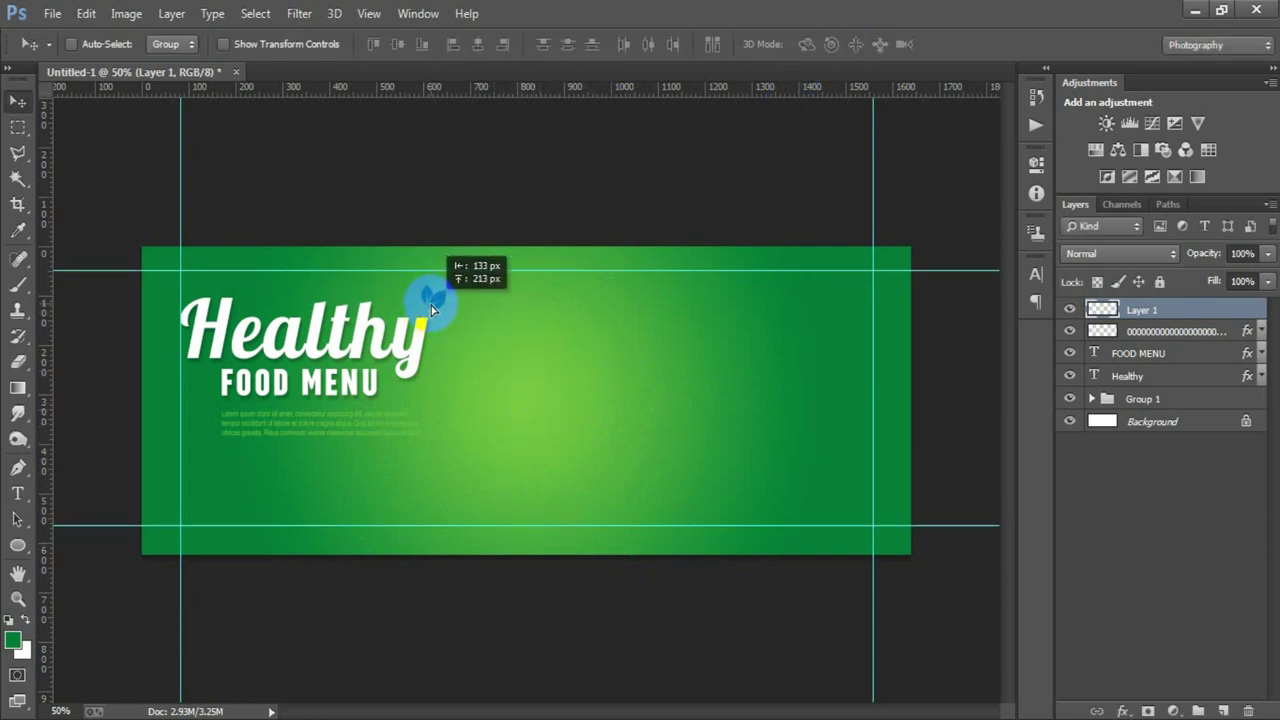
Group the leaf layer with the heading text layers
left_click(685, 395)
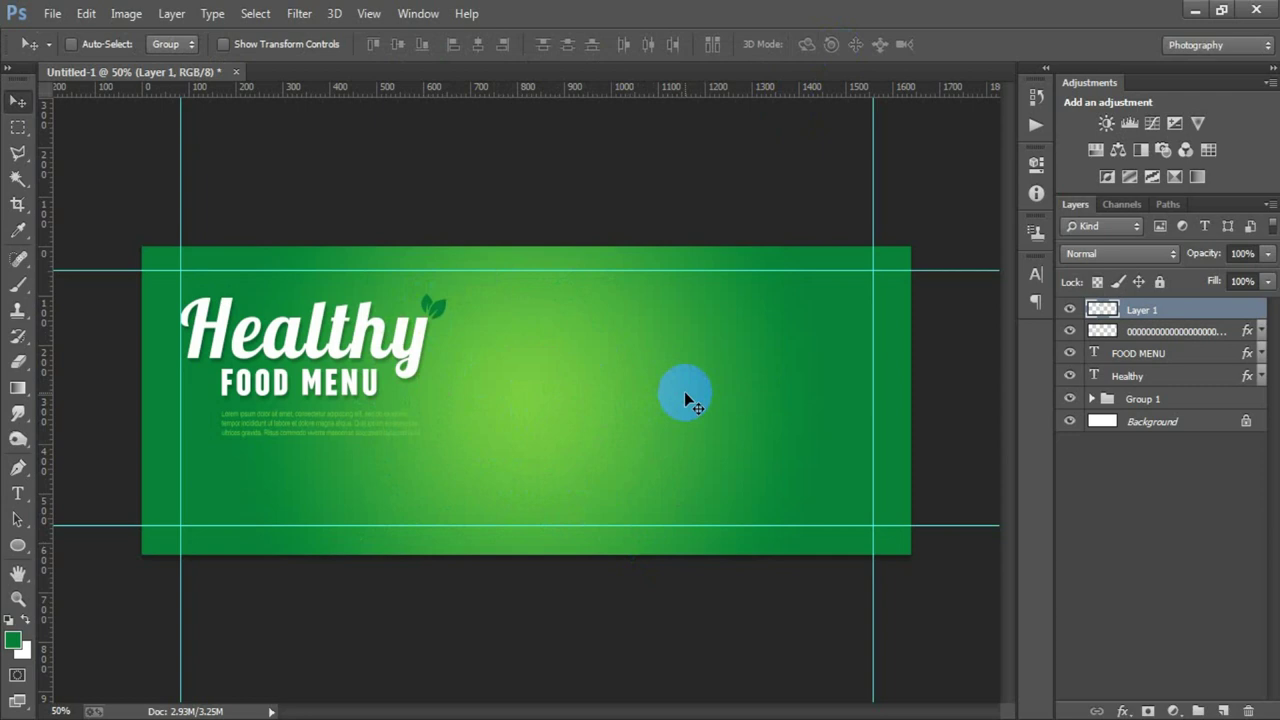
left_click(1070, 397)
left_click(1137, 384, "shift")
key("ctrl+g")
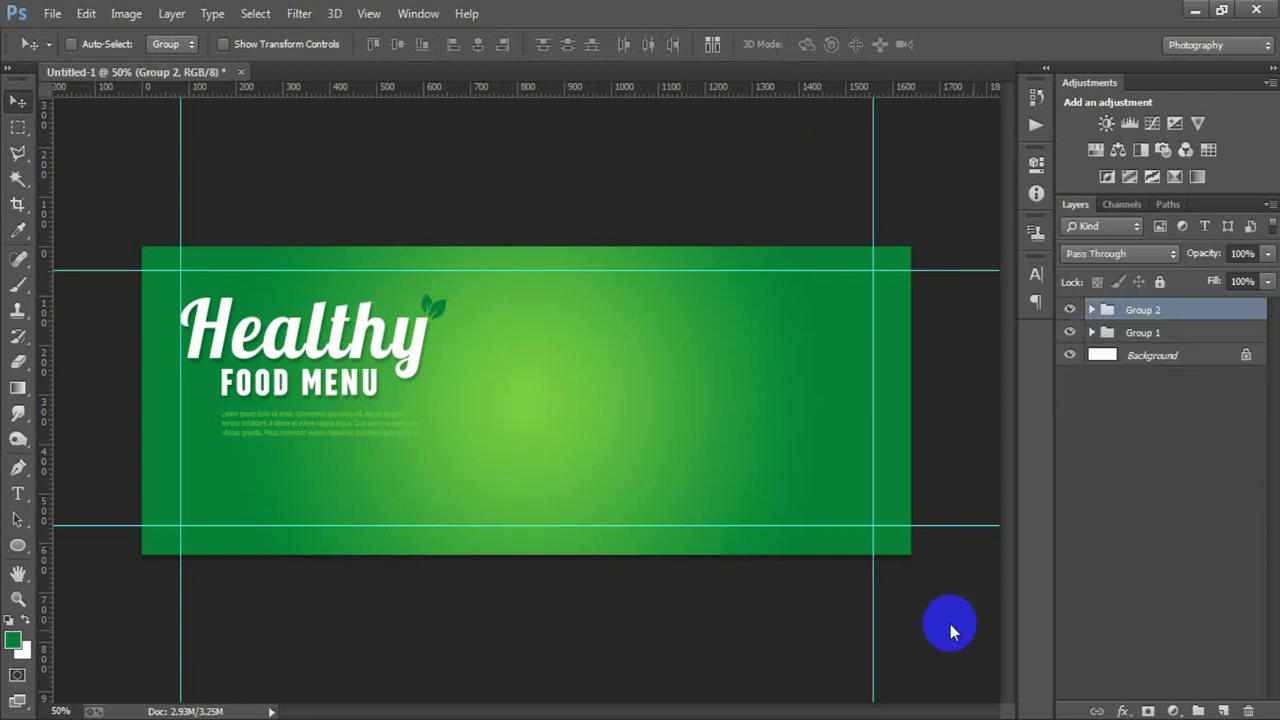
On a new layer, draw a plain rectangle band across the banner's bottom
left_click(1222, 710)
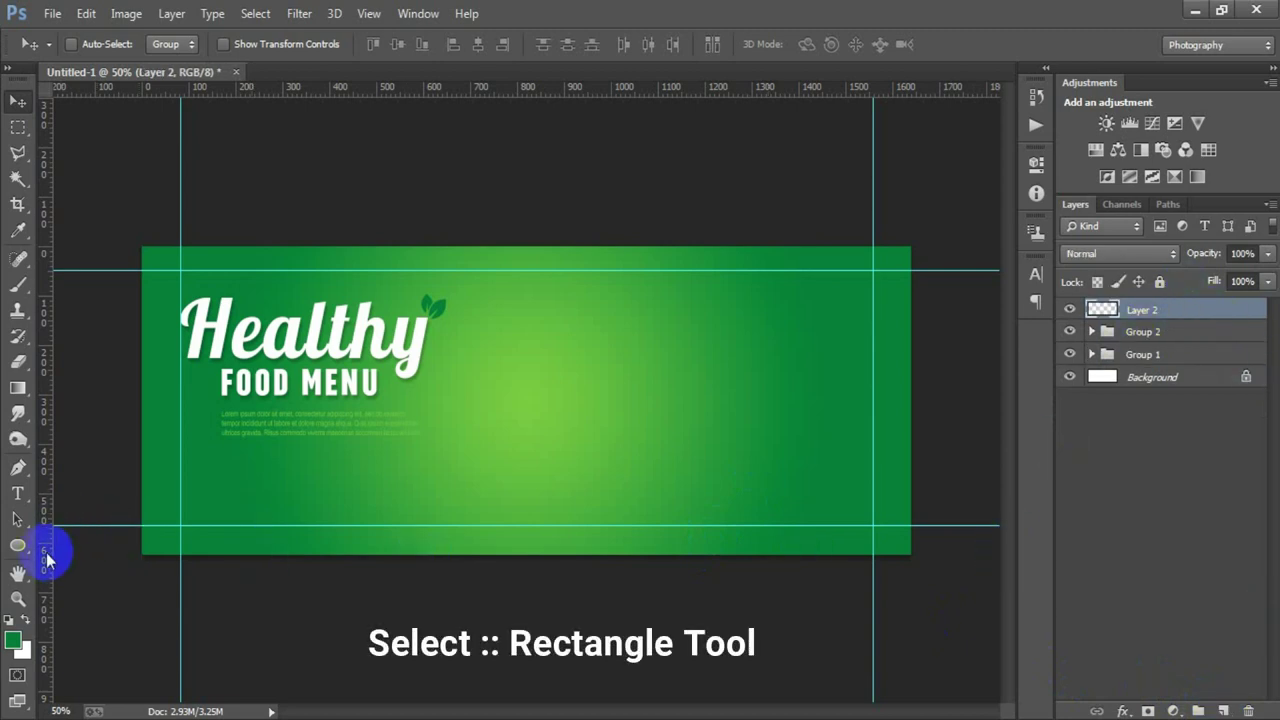
left_click(20, 540)
right_click(22, 542)
left_click(78, 556)
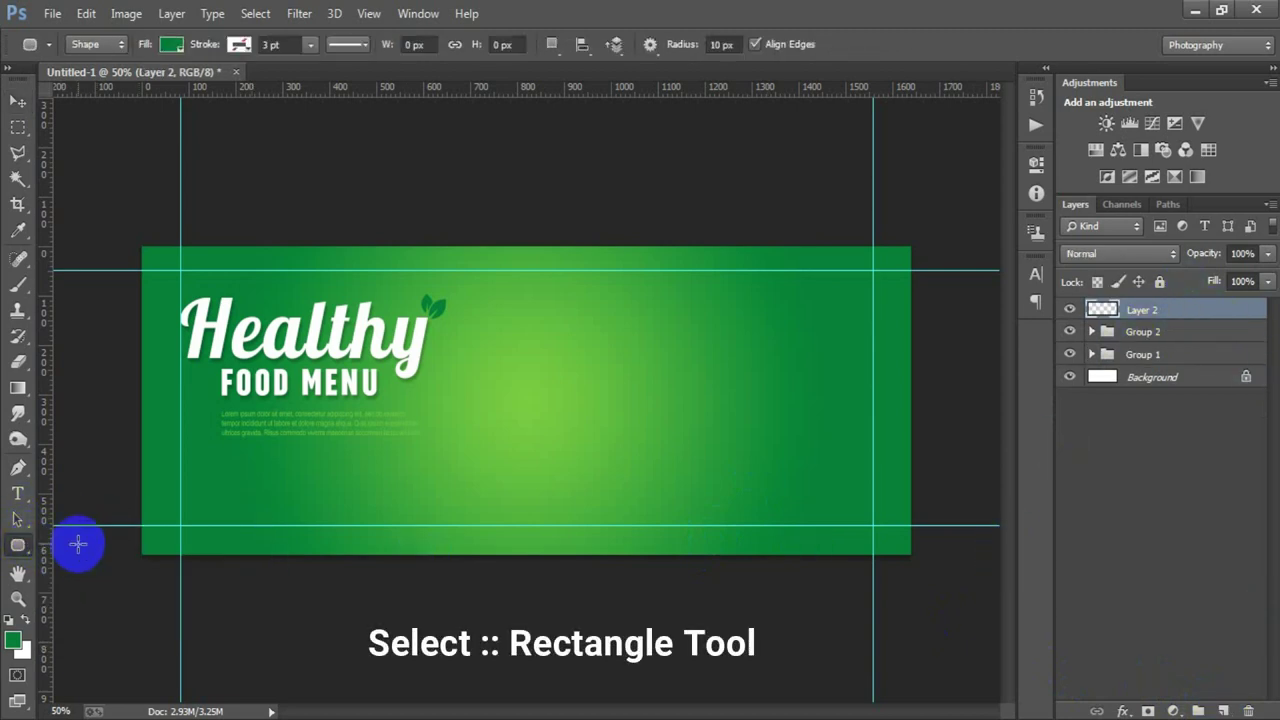
right_click(27, 553)
left_click(82, 544)
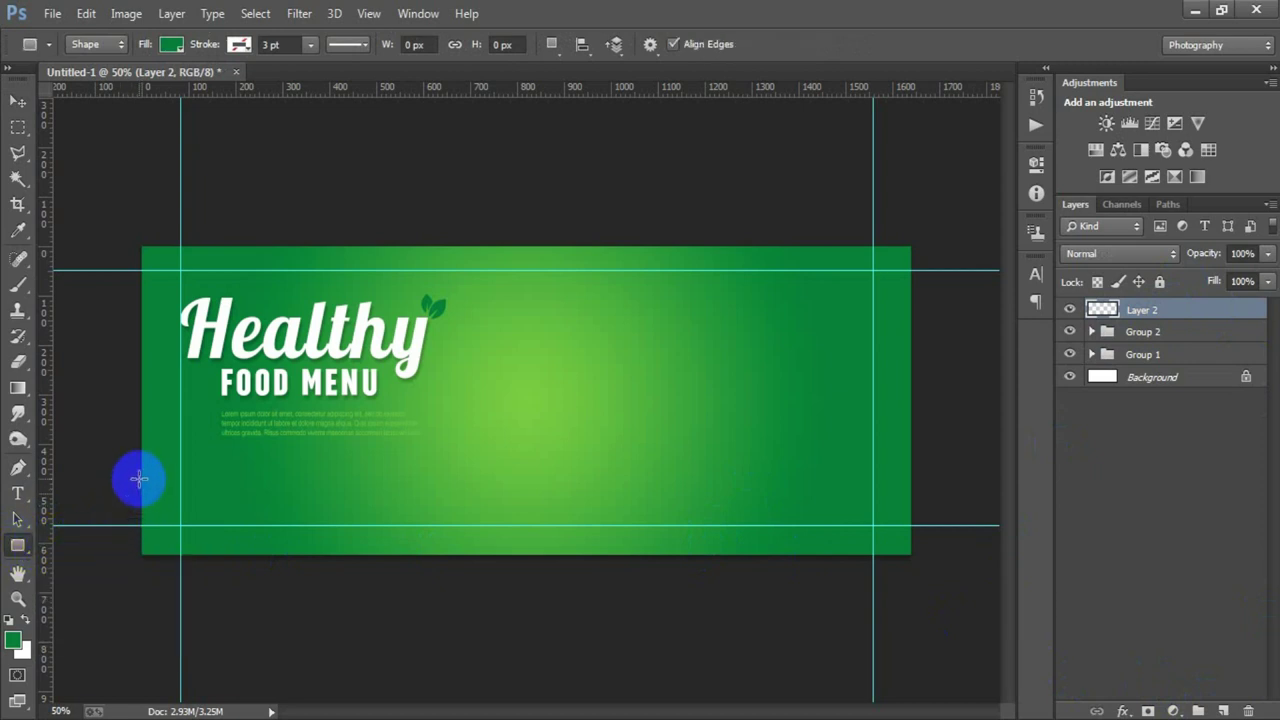
left_click_drag(140, 473, 906, 530)
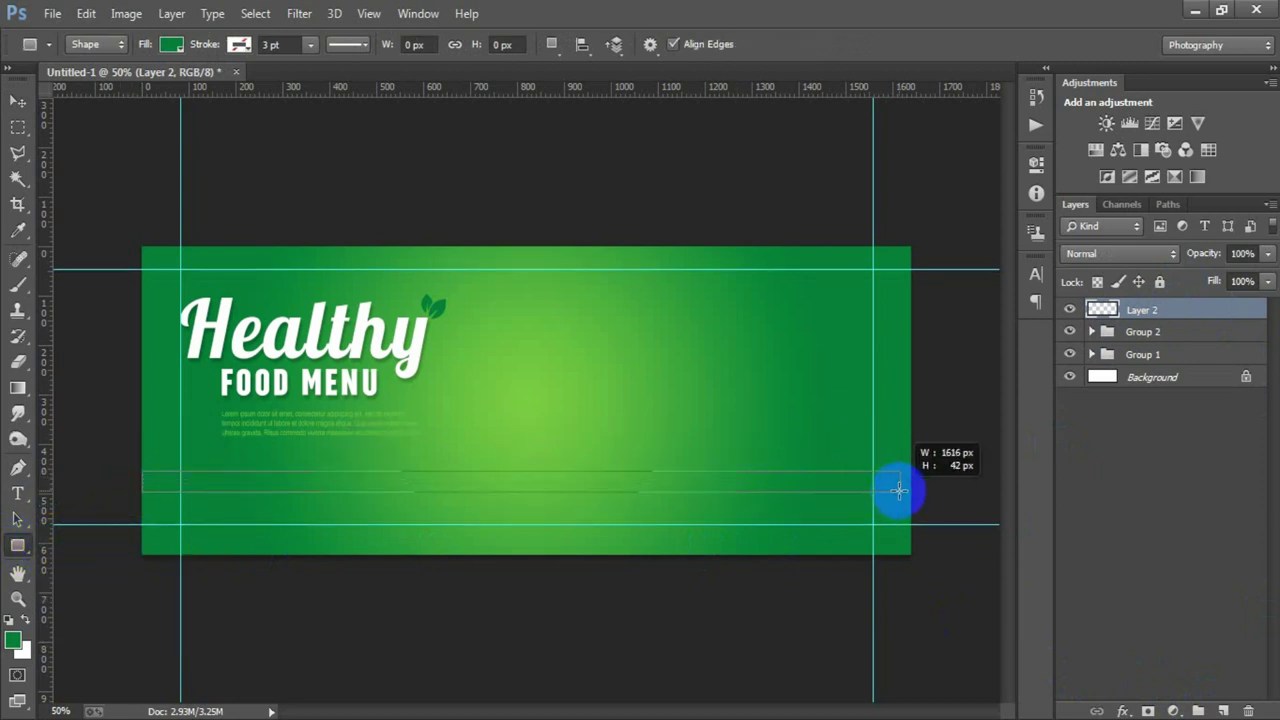
left_click_drag(906, 530, 910, 553)
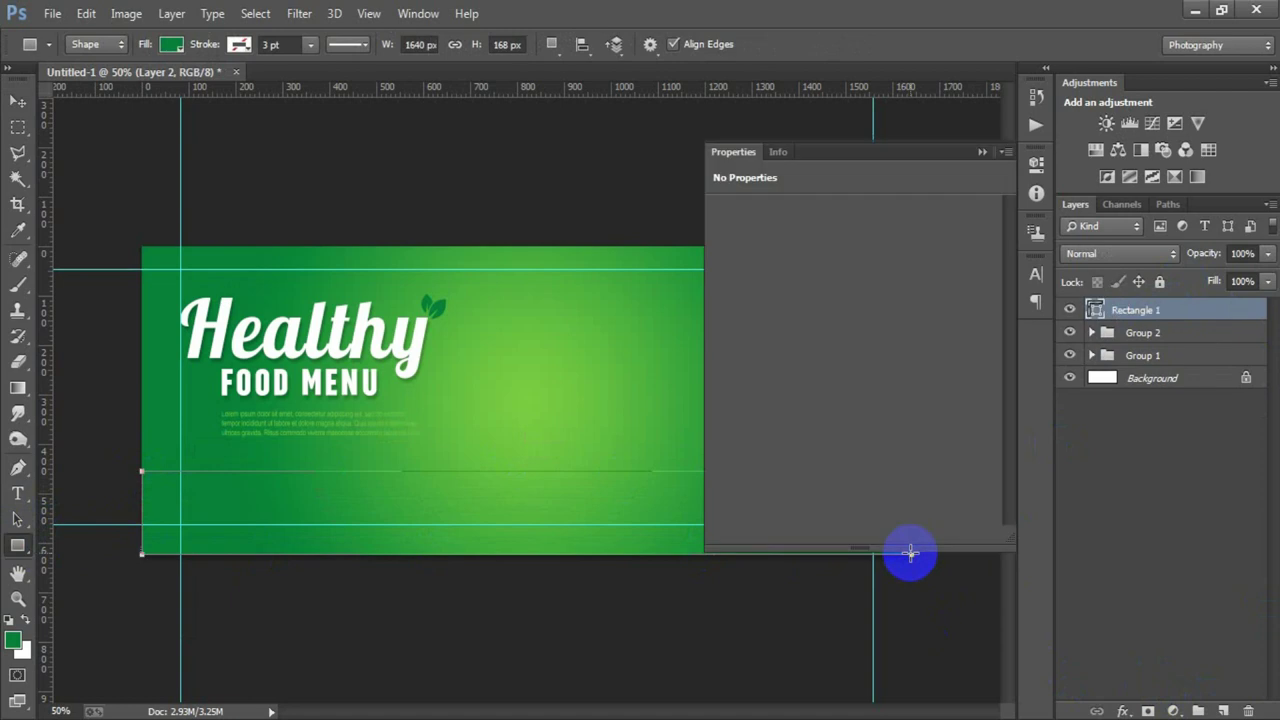
Fill the band white, nudge it down, lower the guide, and rasterize the band layer
left_click(722, 276)
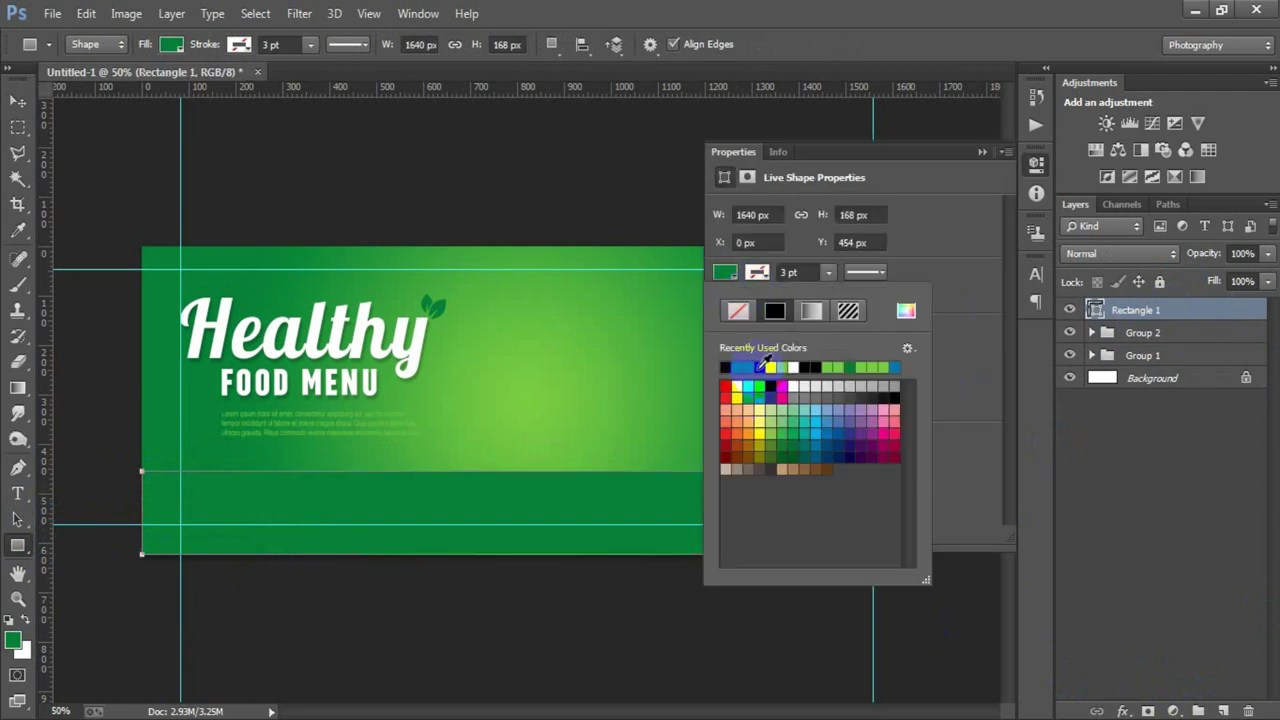
left_click(778, 364)
left_click(982, 152)
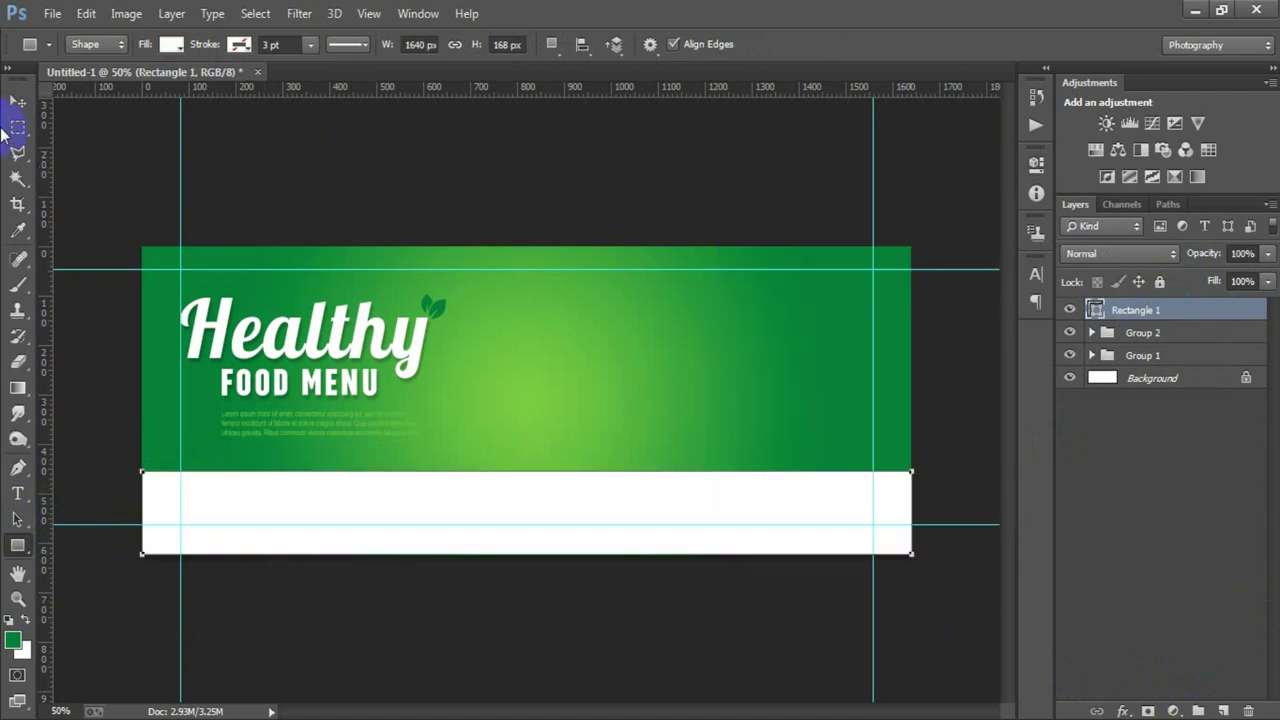
left_click(17, 101)
key("Down")
key("Down")
key("Down")
key("Down")
key("Down")
key("Down")
key("Down")
key("Down")
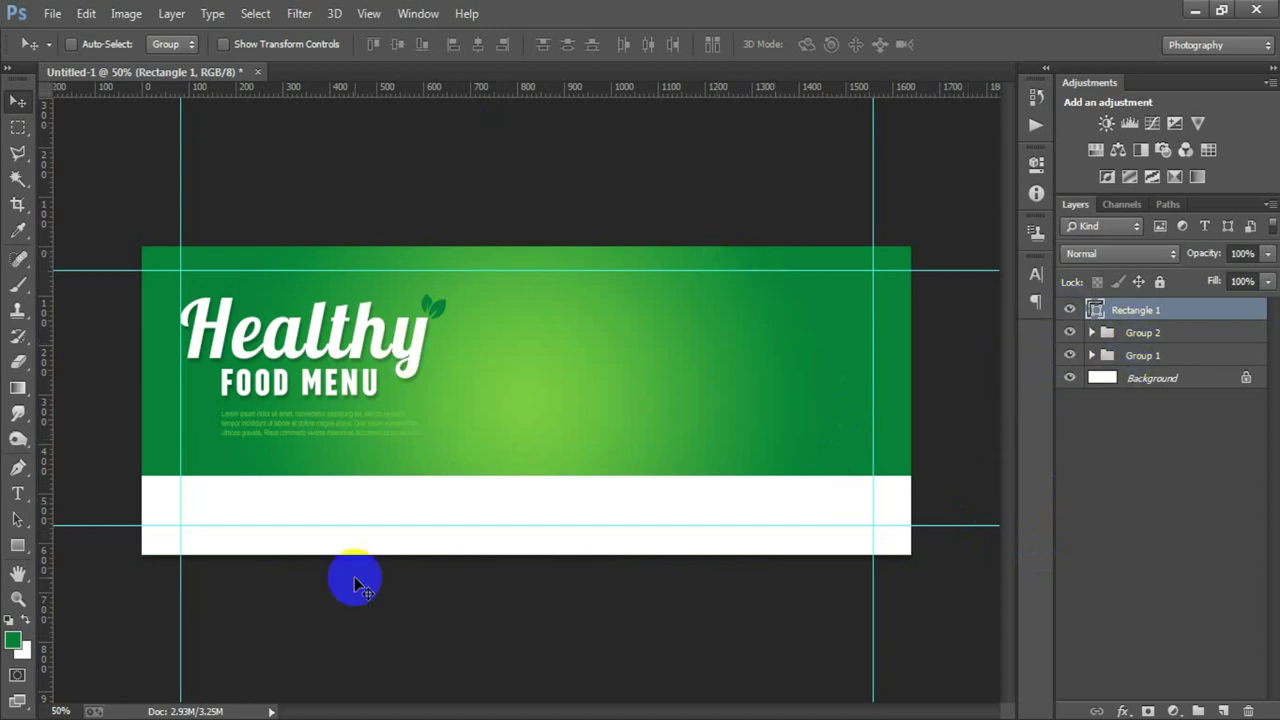
left_click_drag(410, 524, 410, 531)
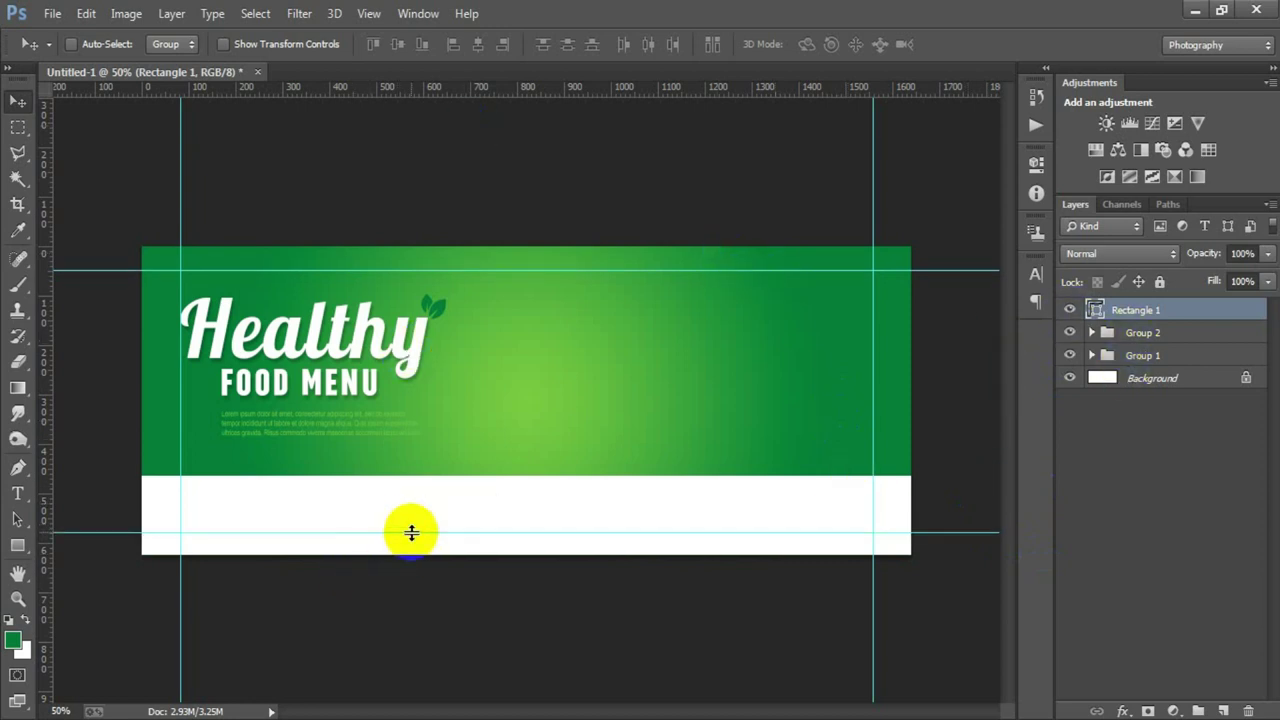
right_click(1140, 311)
left_click(830, 266)
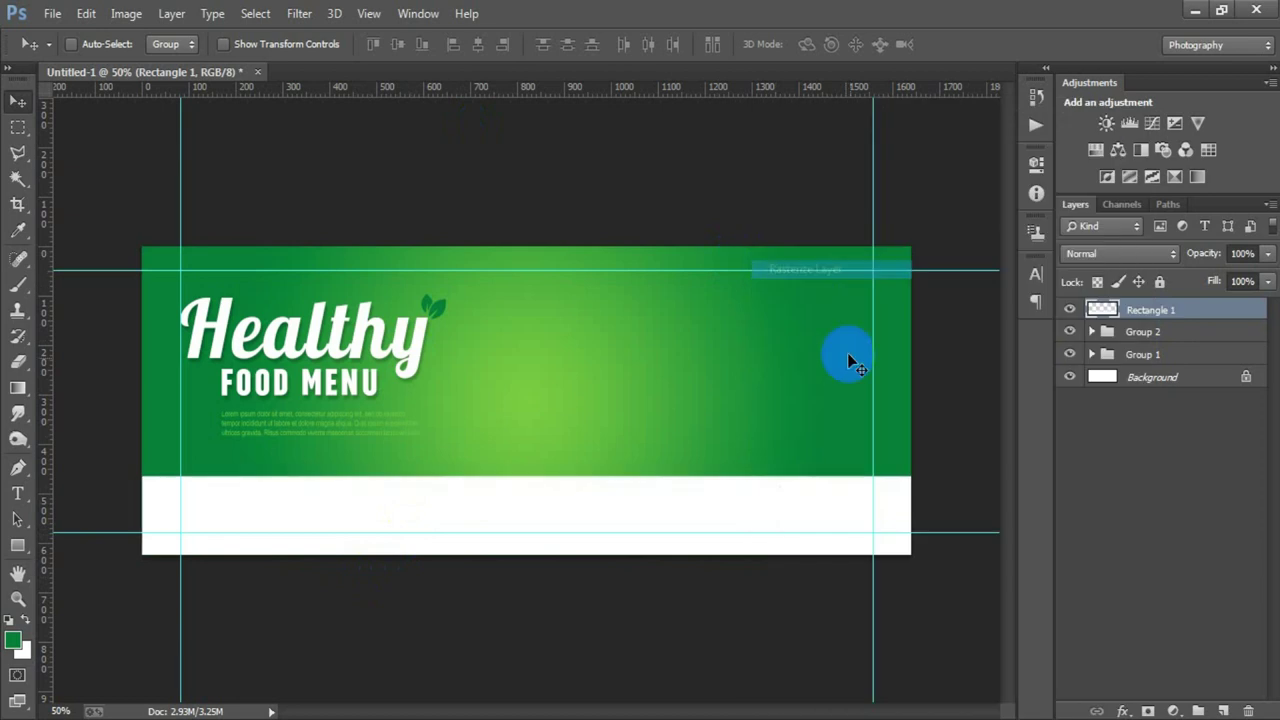
Place the salad photo into the banner as a linked image
left_click(52, 14)
left_click(105, 314)
double_click(466, 300)
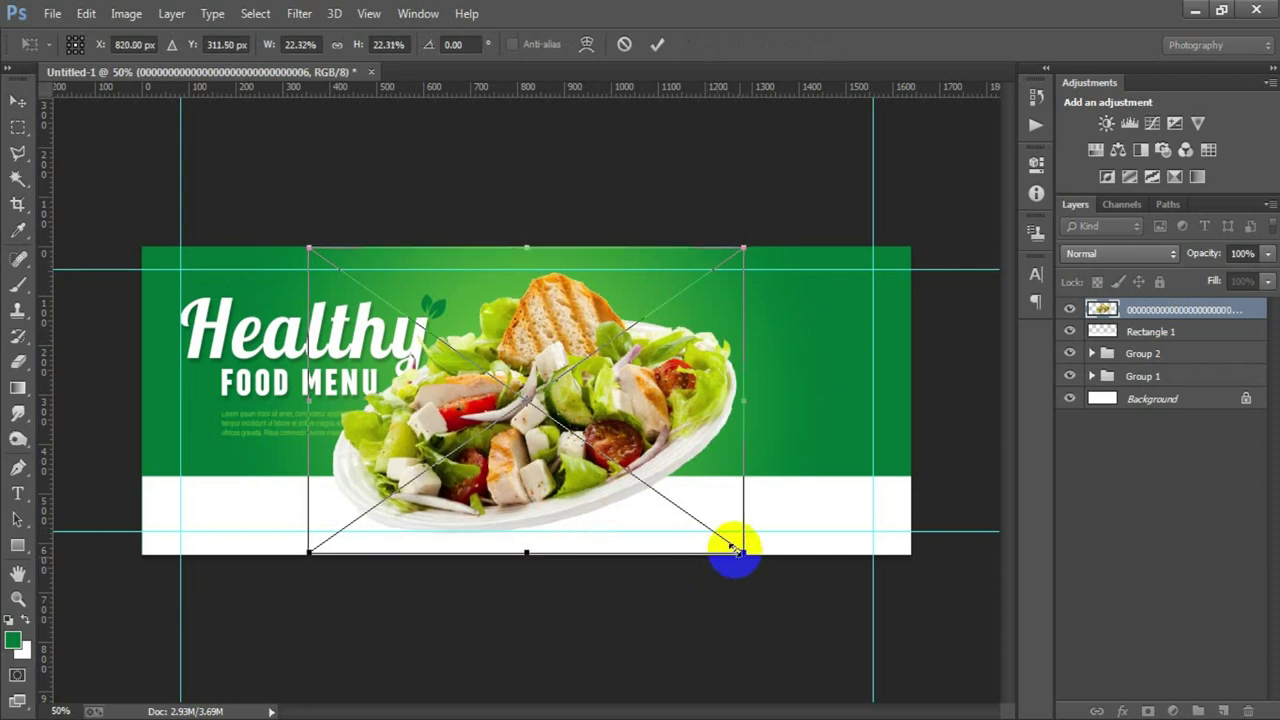
Shrink the salad photo to about 17%, move it up-right, tilt it slightly
left_click_drag(738, 571, 698, 512)
left_click_drag(605, 442, 670, 448)
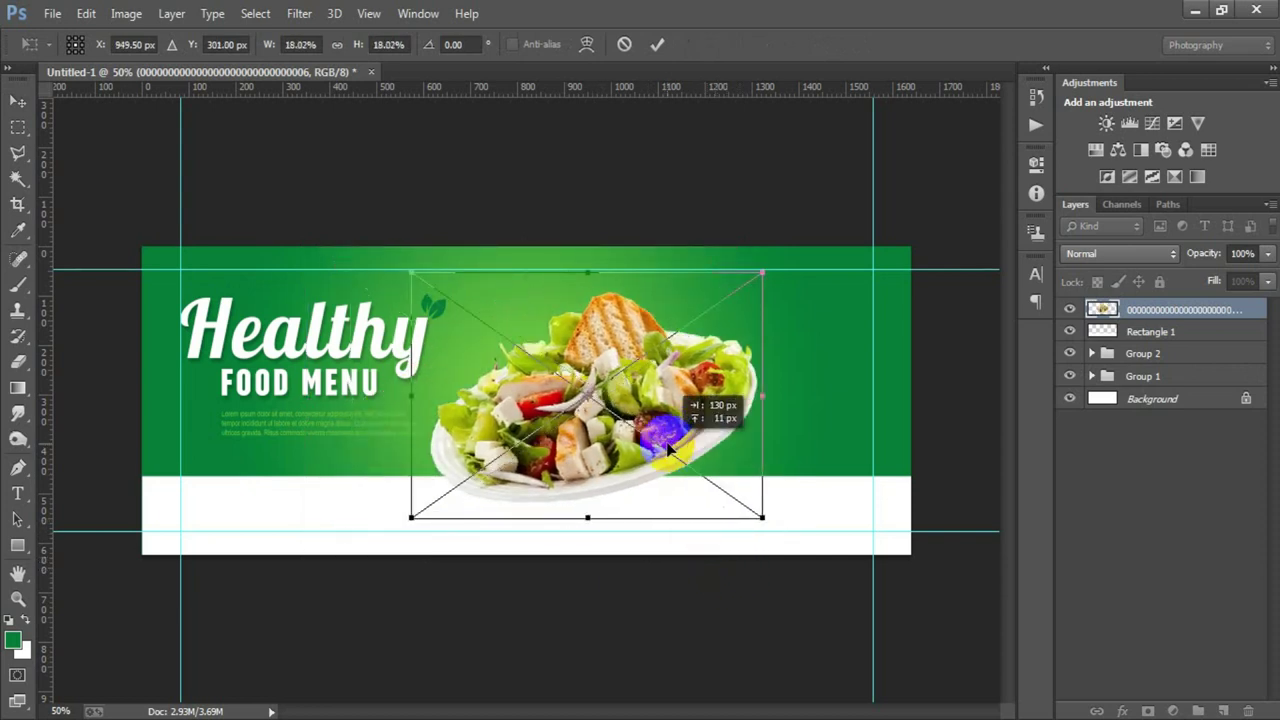
left_click_drag(777, 531, 757, 507)
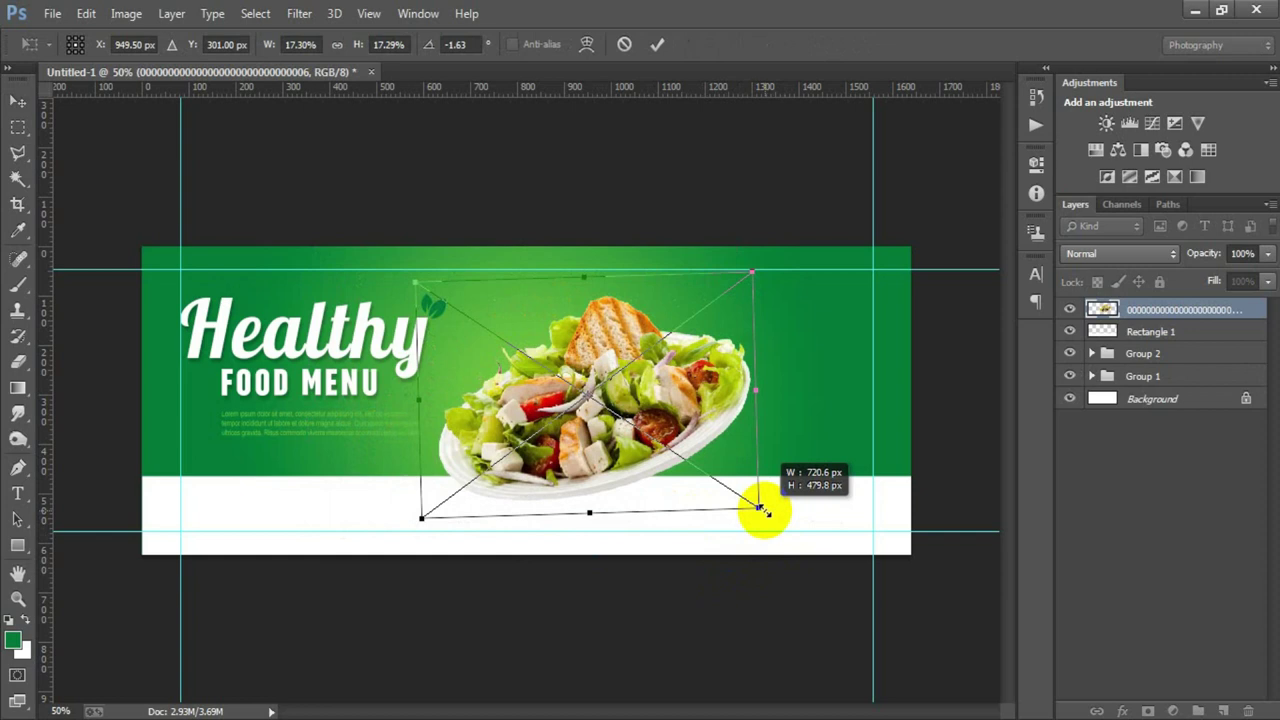
left_click(657, 48)
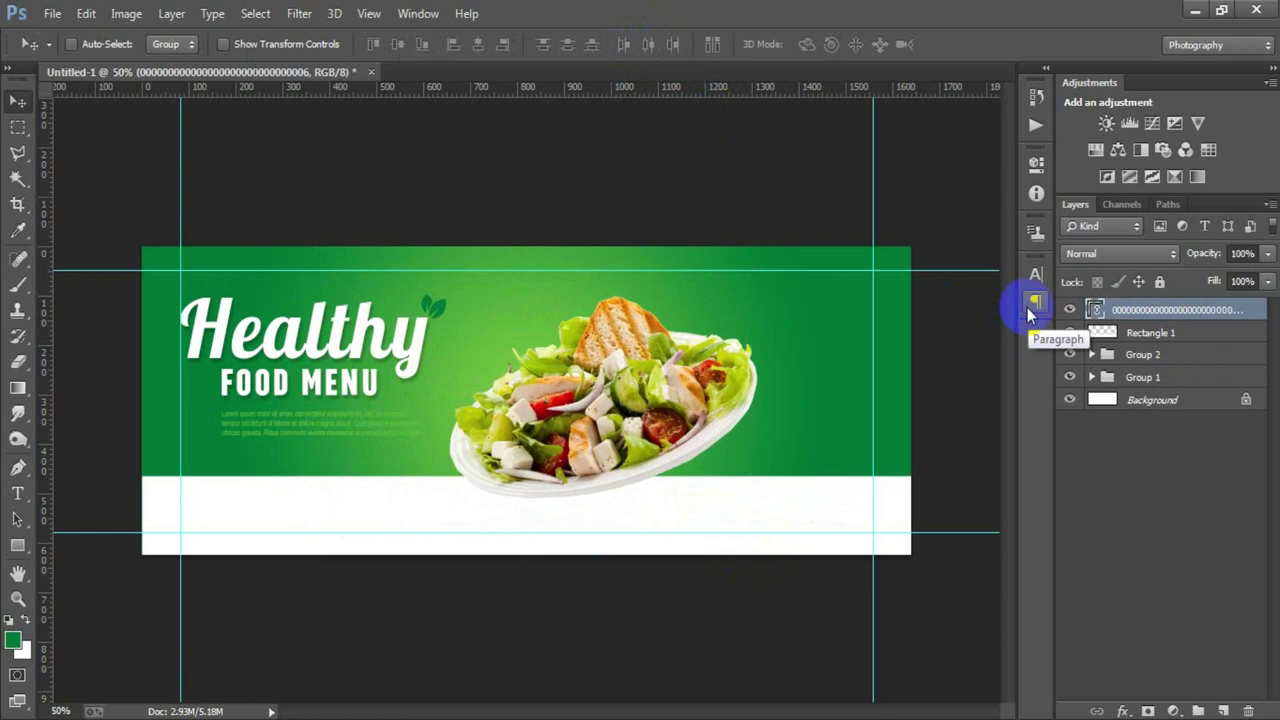
Rotate the salad about 5.6° more and rasterize its layer
key("ctrl+t")
left_click_drag(543, 560, 733, 573)
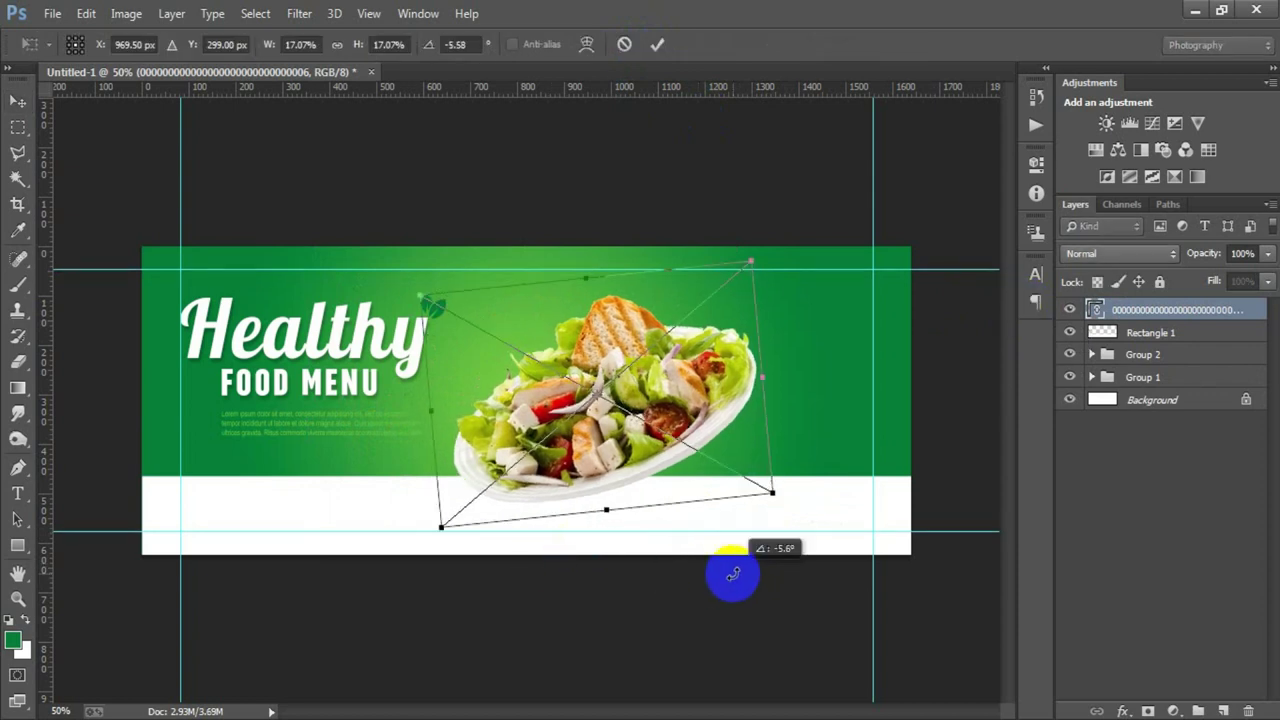
left_click(659, 44)
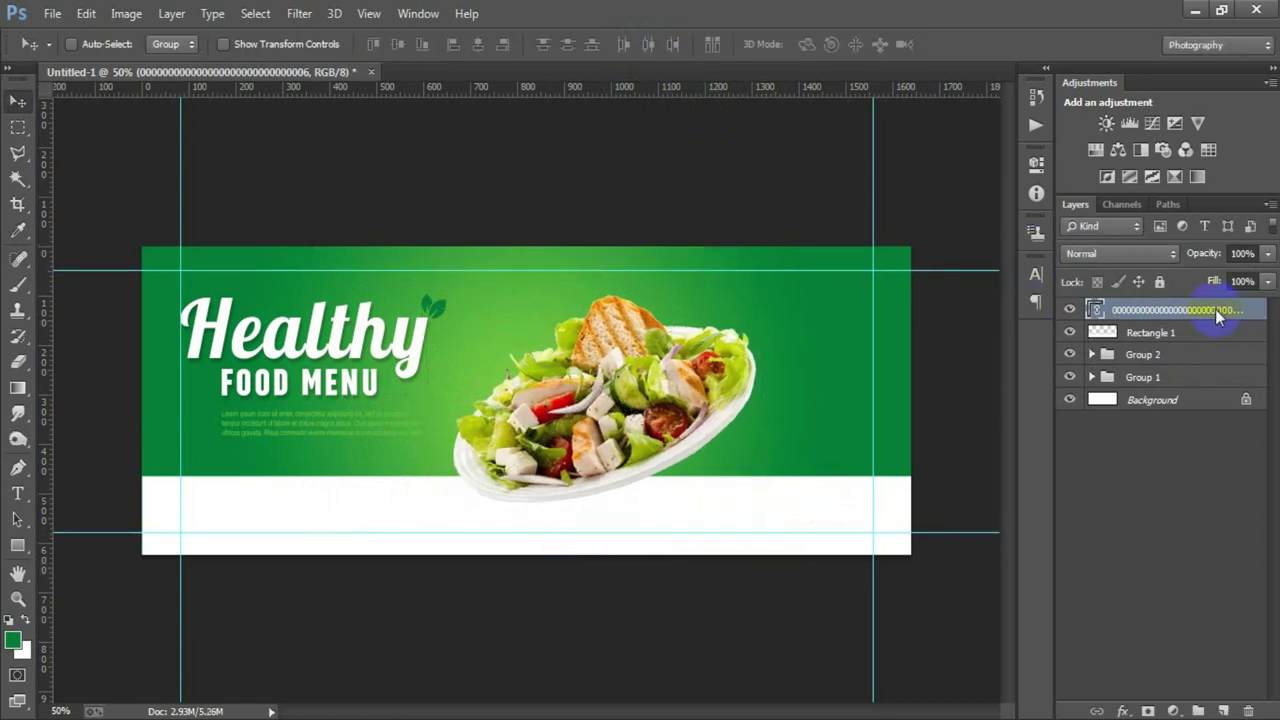
right_click(1217, 314)
left_click(910, 373)
left_click(1189, 331)
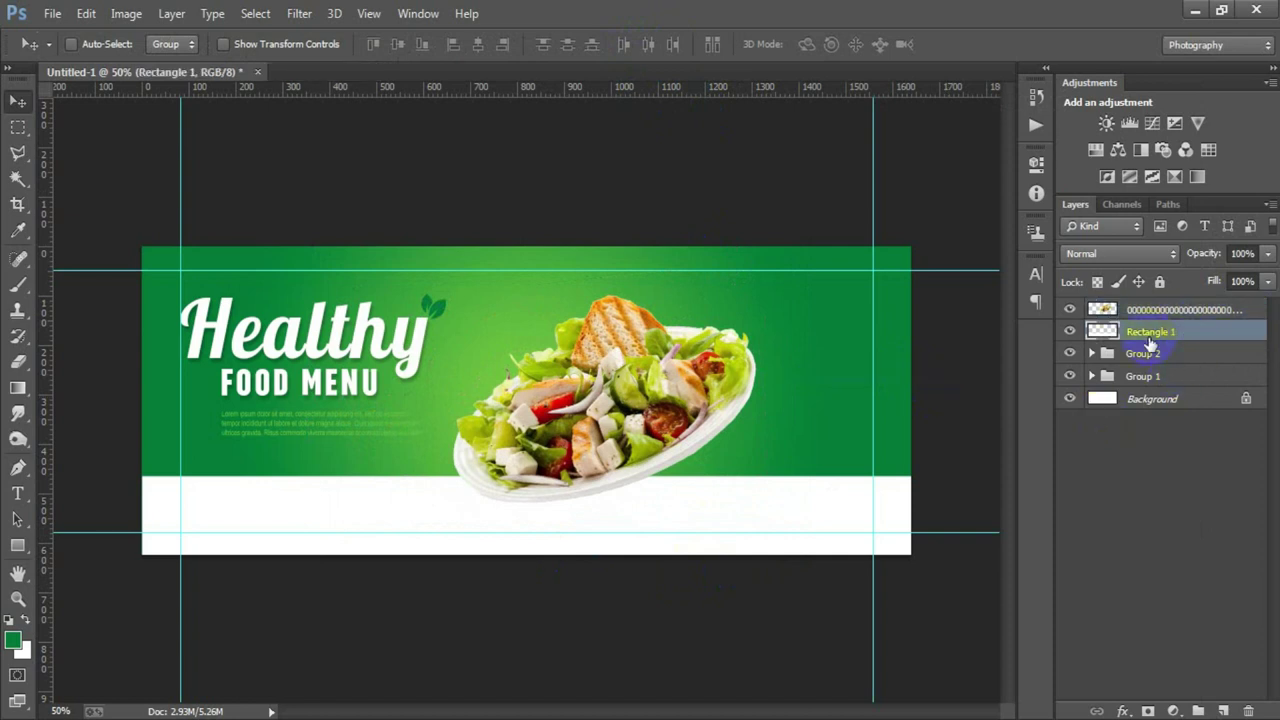
Paint a soft black spot on a new layer and move it beneath the plate
left_click(1223, 711)
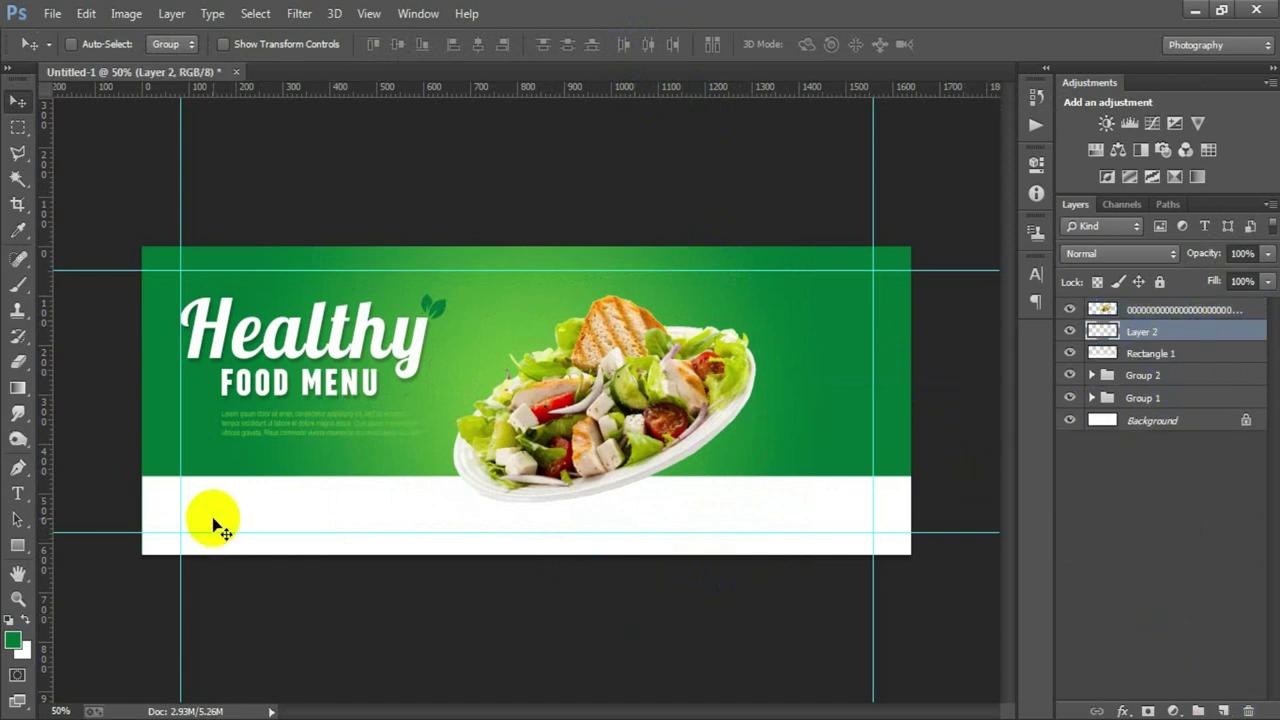
left_click(18, 284)
left_click(75, 280)
left_click(465, 361)
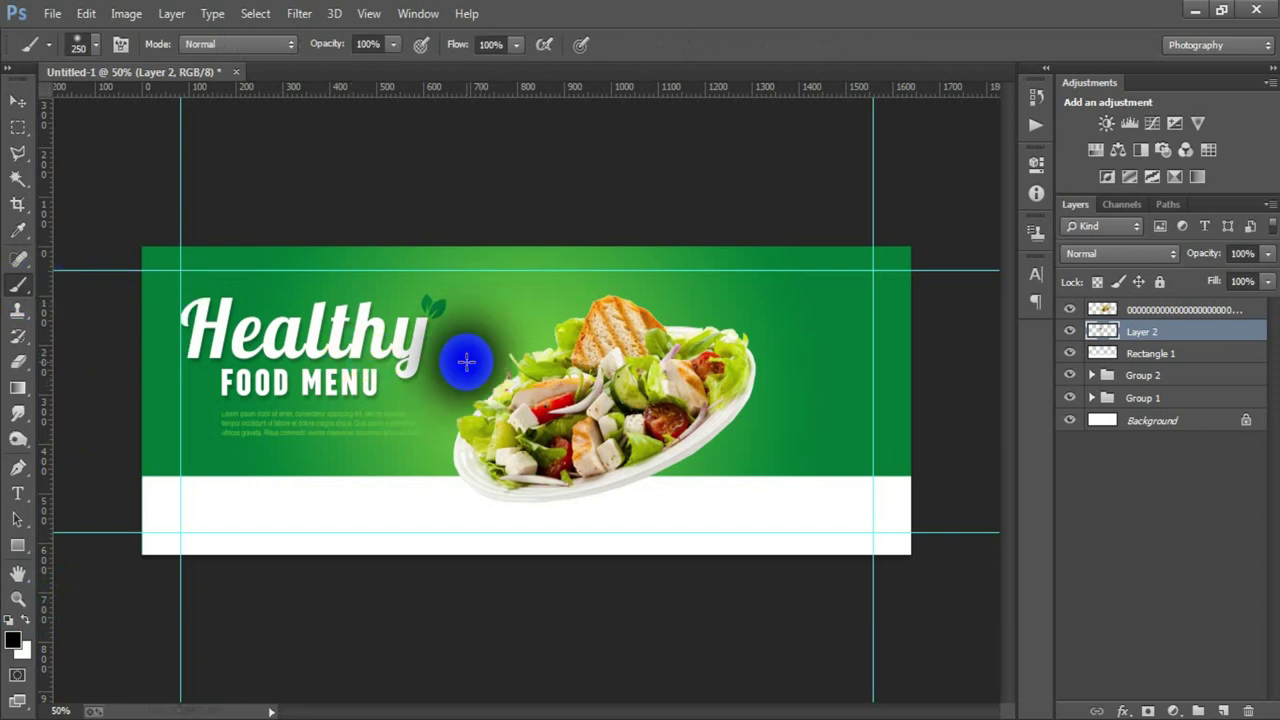
left_click(18, 101)
left_click_drag(483, 393, 572, 497)
Stretch the spot wide, flatten it, and tilt it about 9° into a shadow
key("ctrl+t")
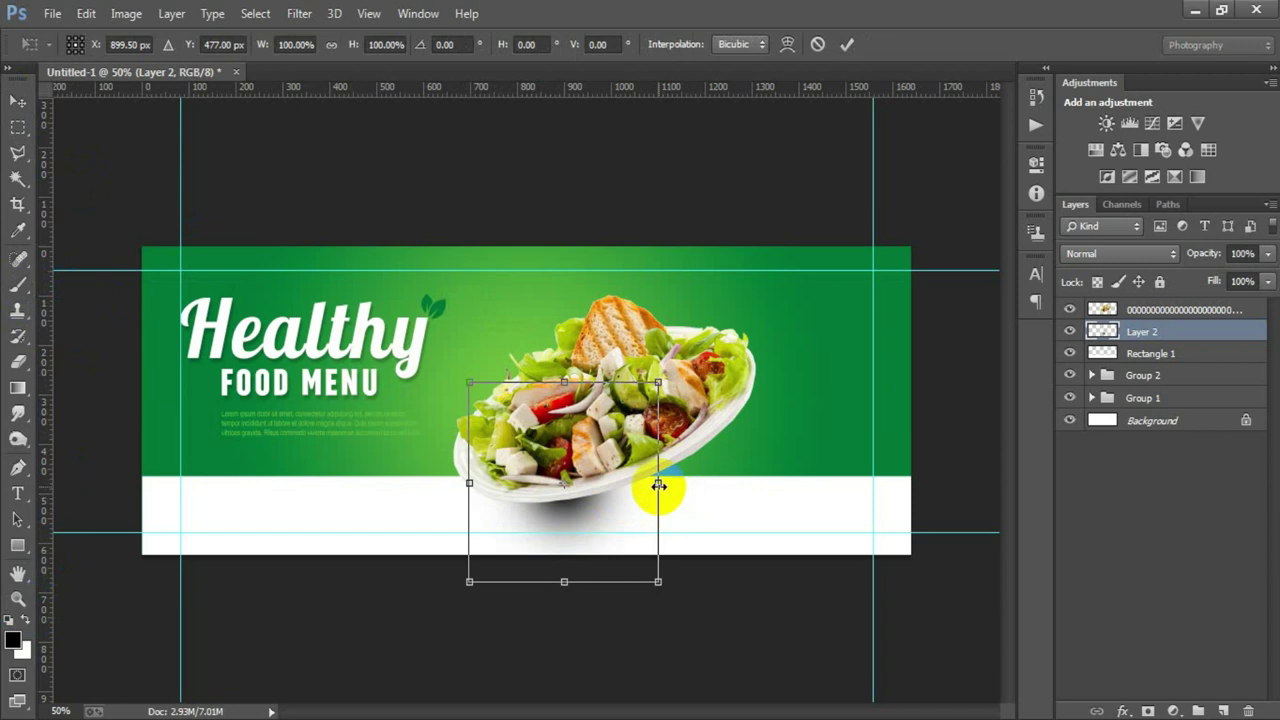
left_click_drag(658, 483, 838, 483)
mouse_move(566, 581)
left_mouse_down()
mouse_move(588, 535)
mouse_move(723, 594)
left_mouse_up()
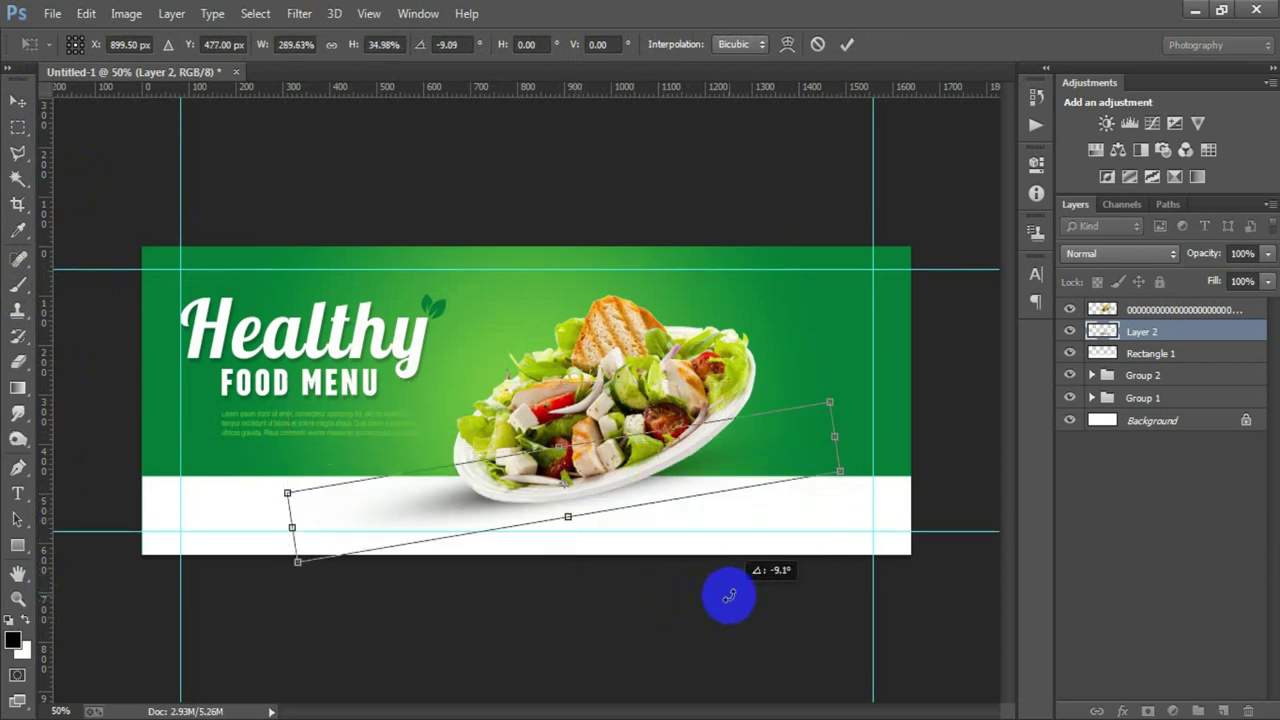
left_click_drag(623, 506, 670, 530)
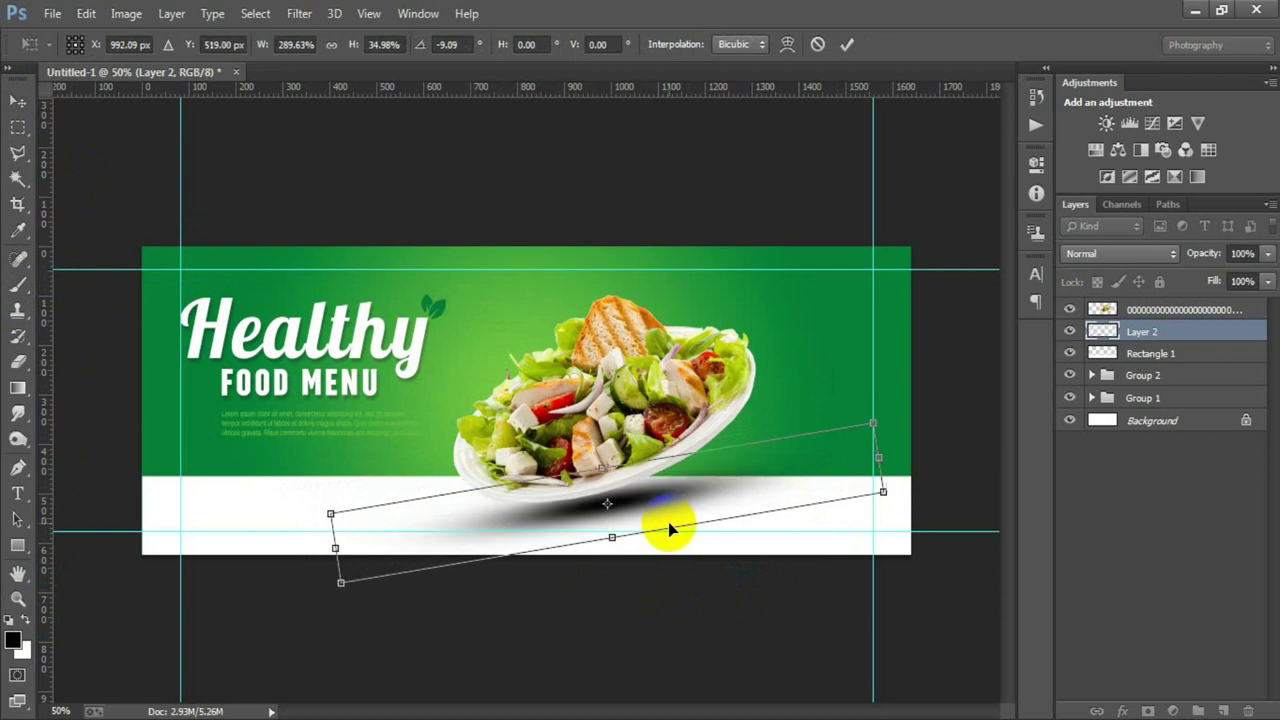
left_click_drag(614, 541, 613, 546)
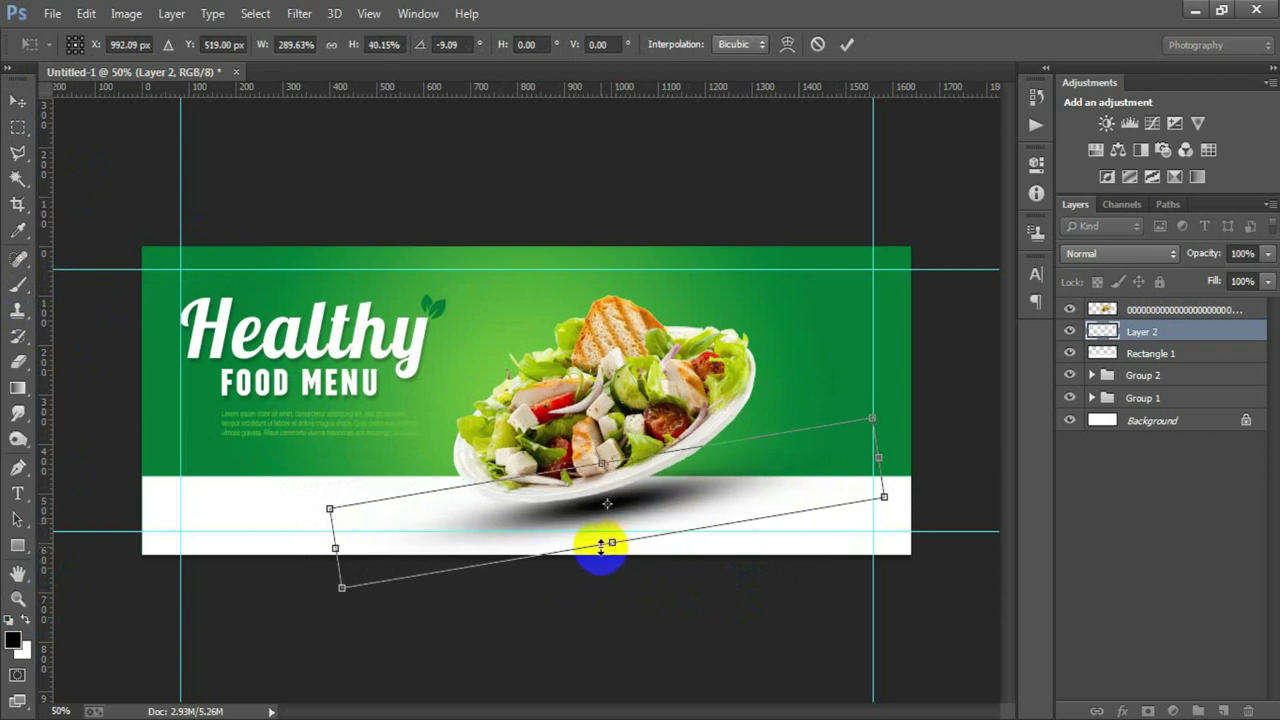
left_click_drag(335, 548, 379, 540)
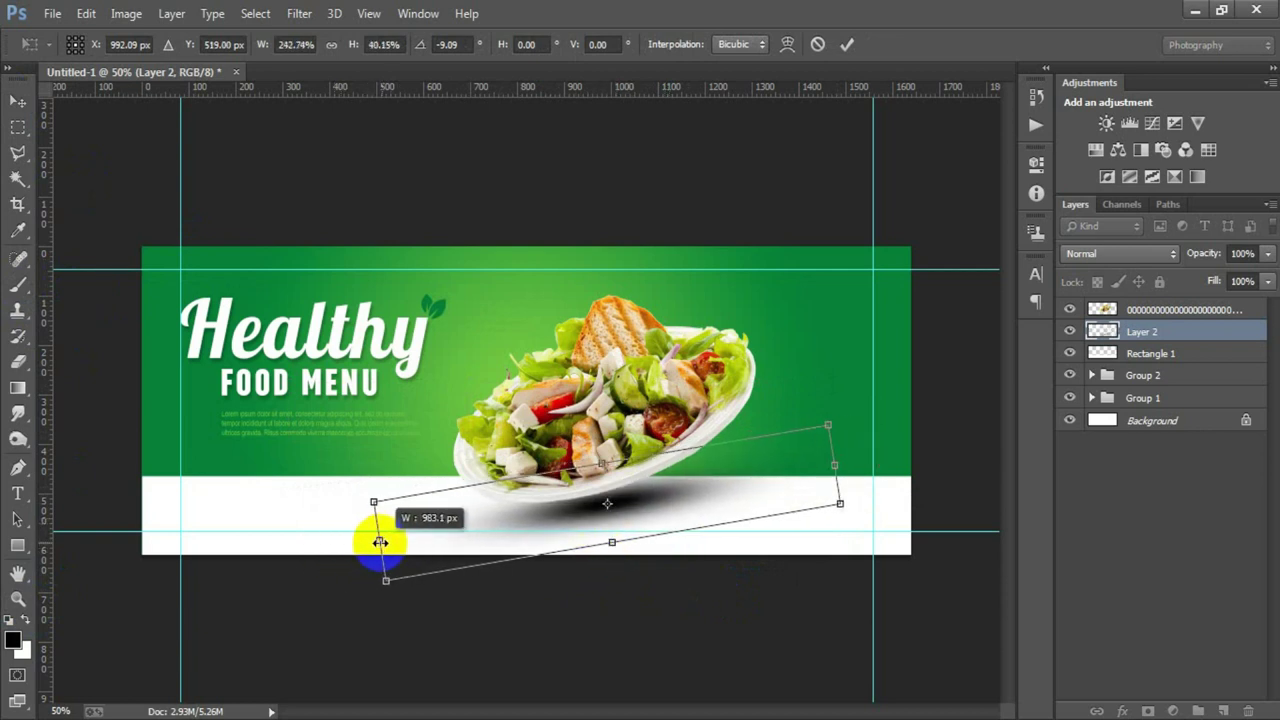
left_click_drag(836, 468, 863, 461)
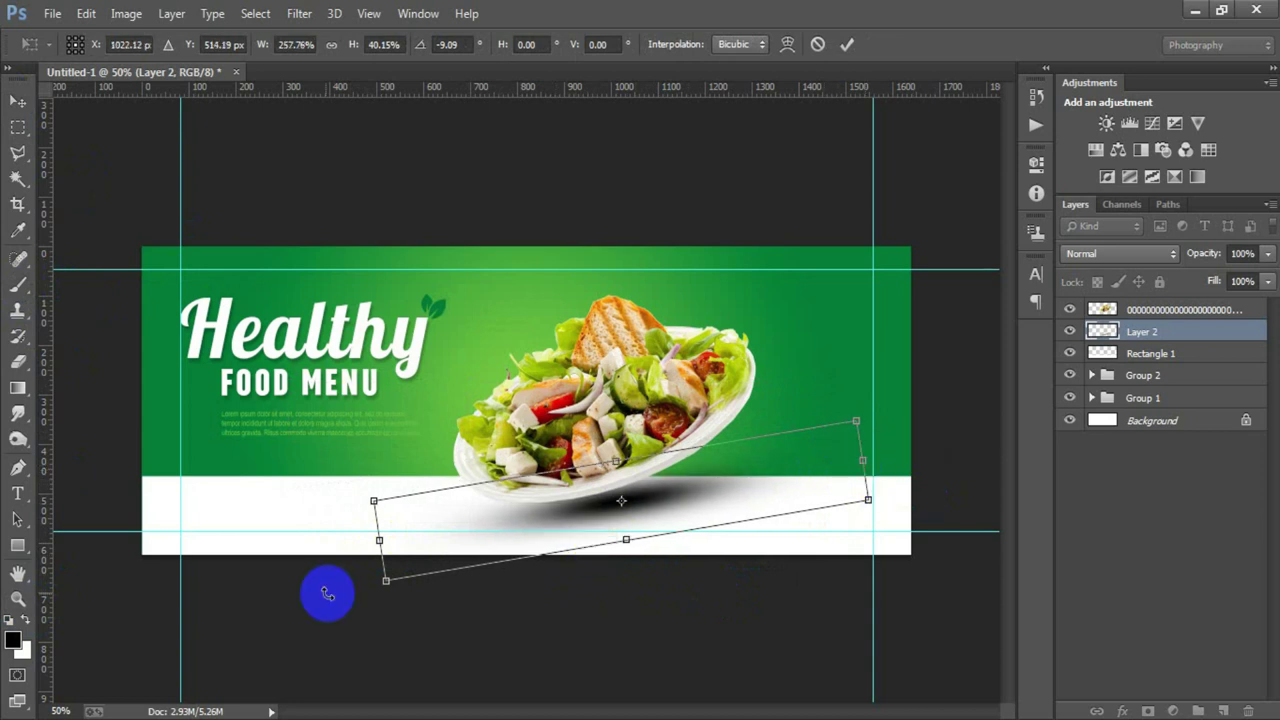
left_click_drag(378, 541, 366, 543)
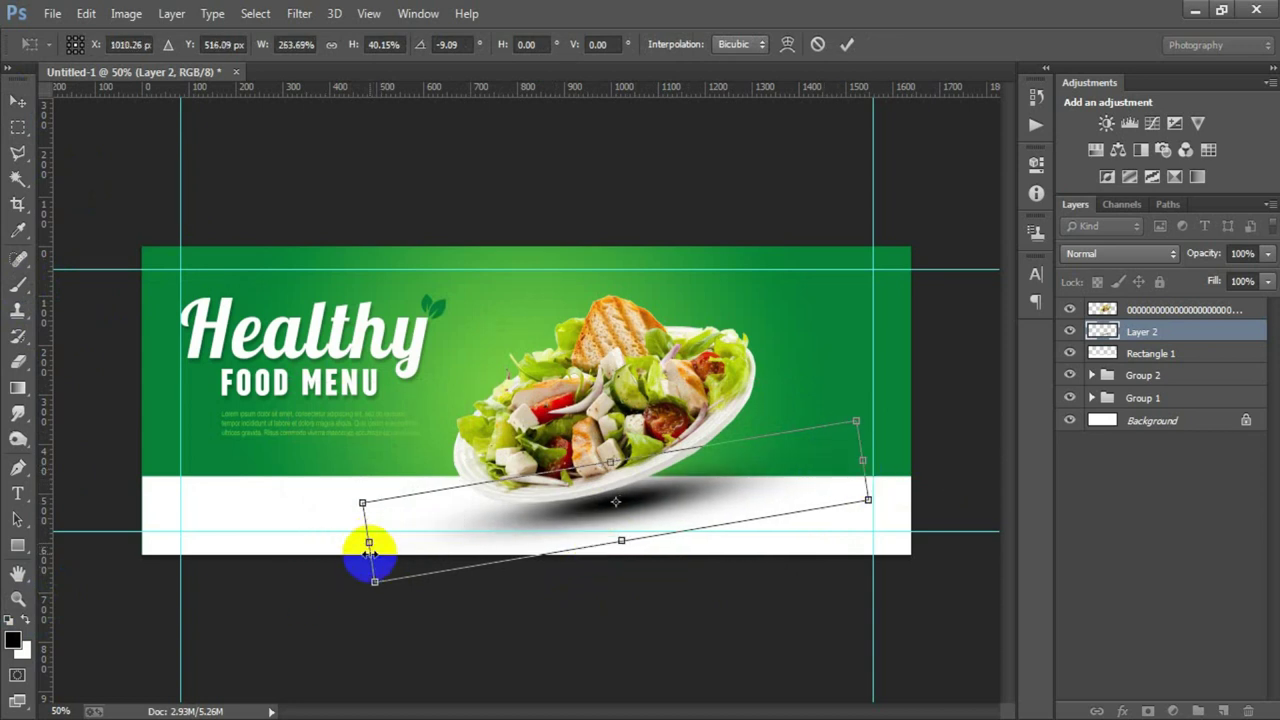
left_click(846, 44)
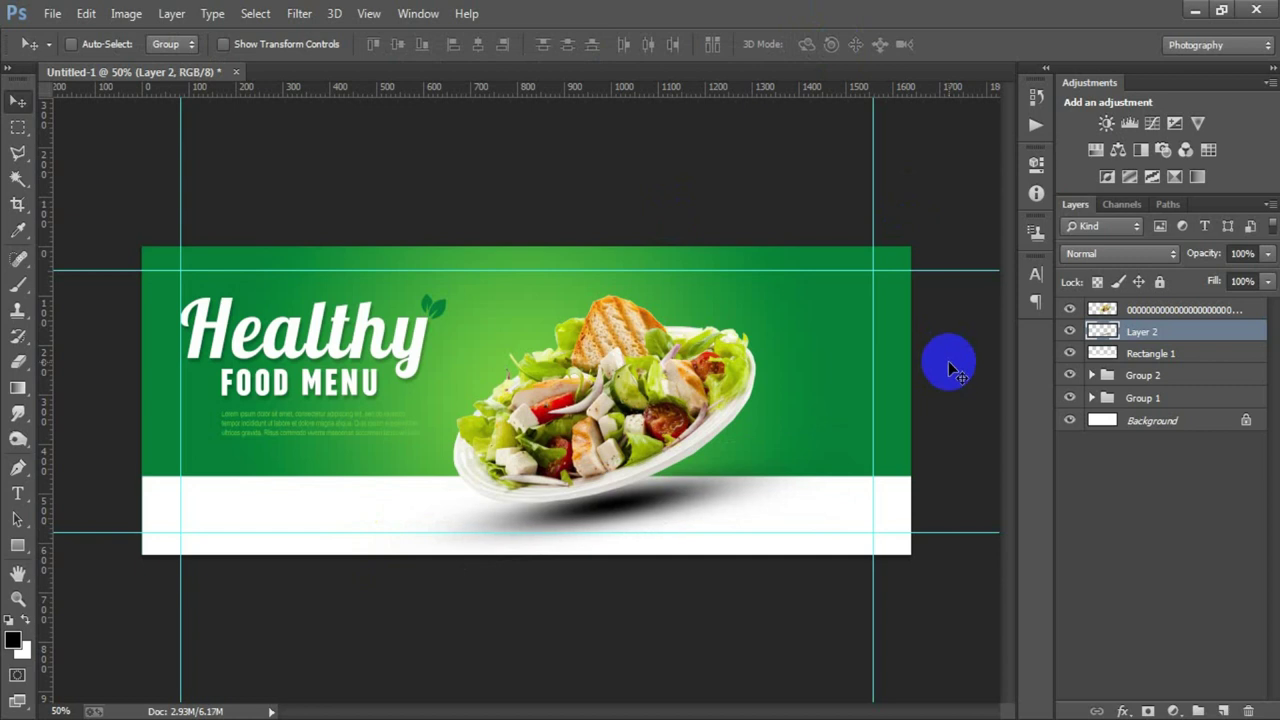
Set the plate shadow layer to 59% opacity
left_click(1248, 282)
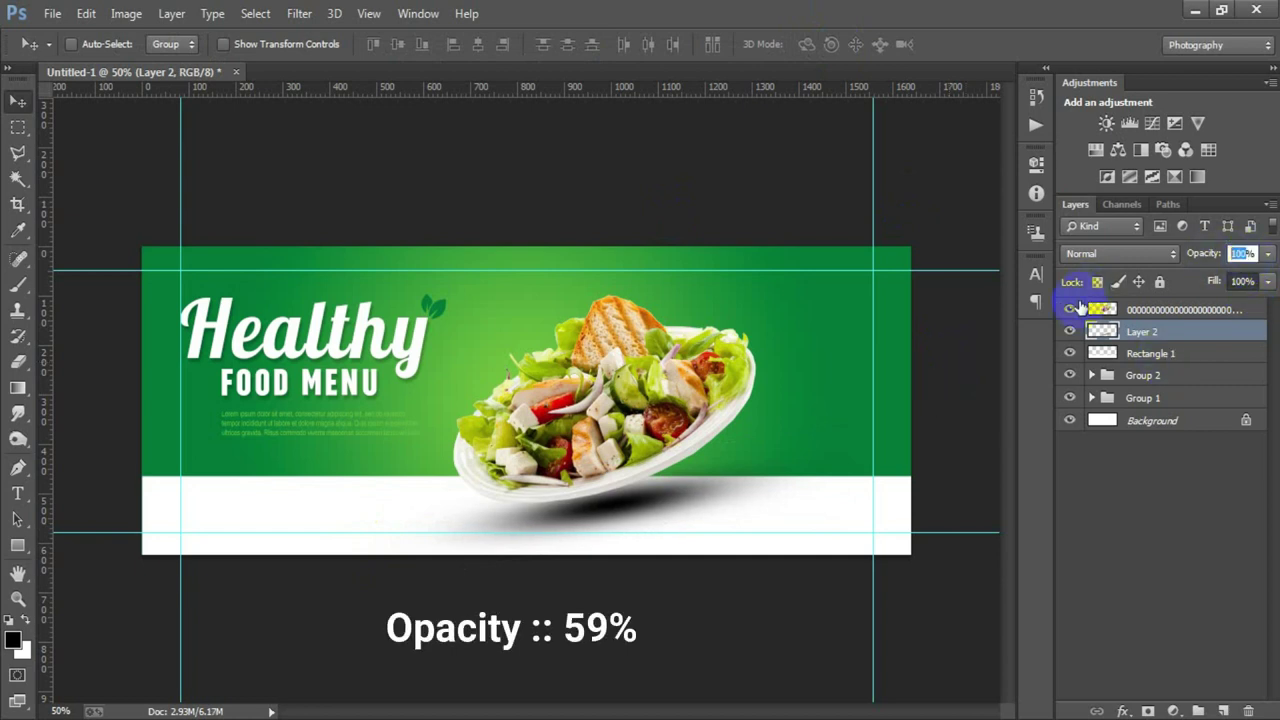
type("59")
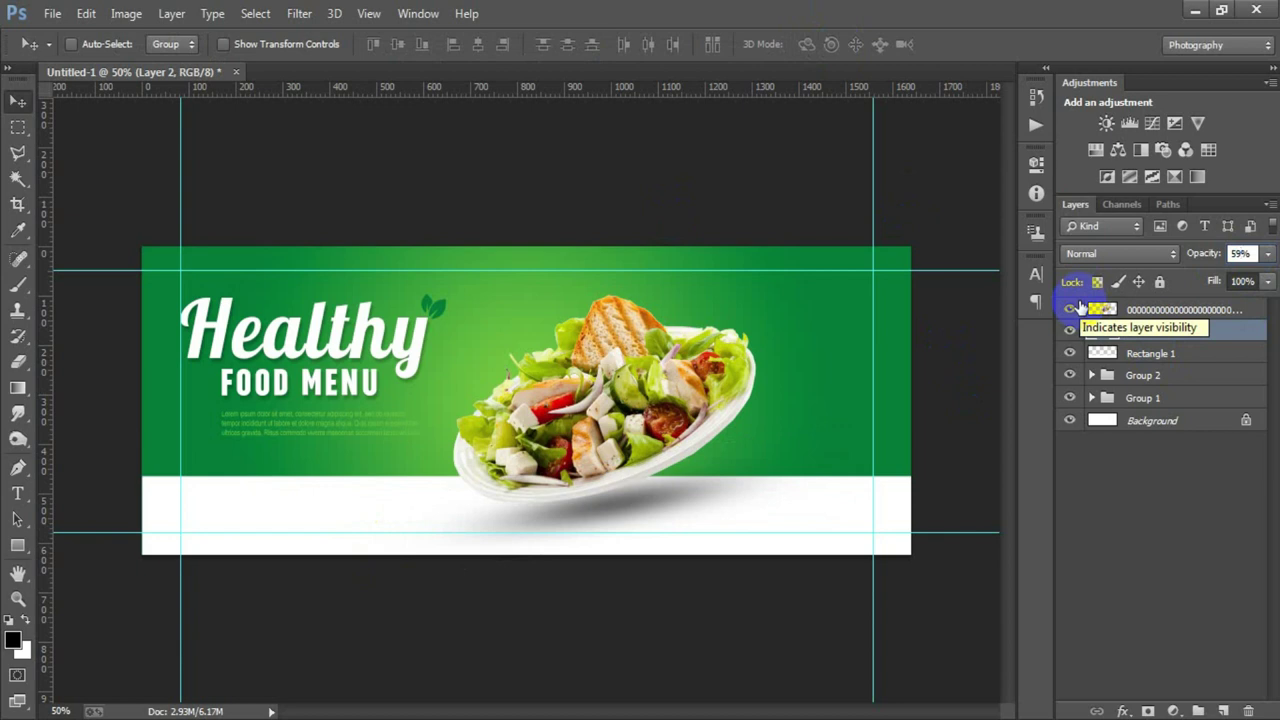
left_click(1155, 331)
left_click(1070, 332)
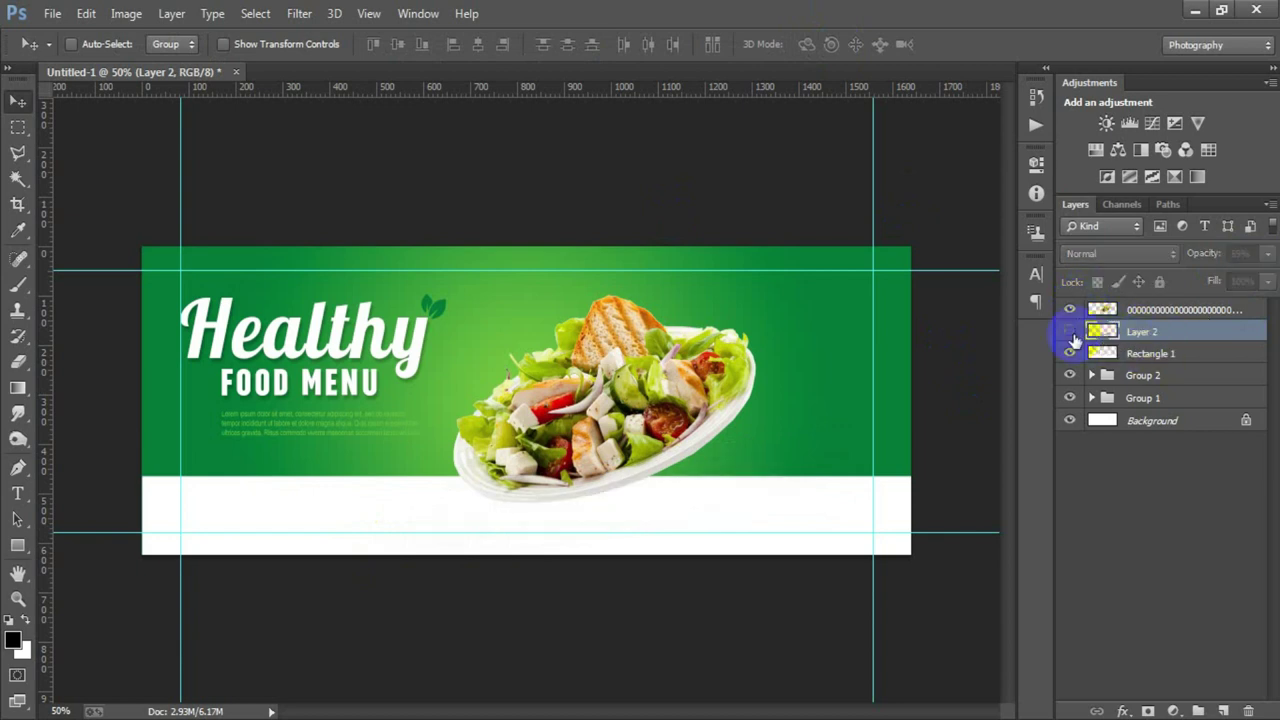
Stack two shadow copies at 35% and 4% opacity, then add a layer above the salad
key("ctrl+j")
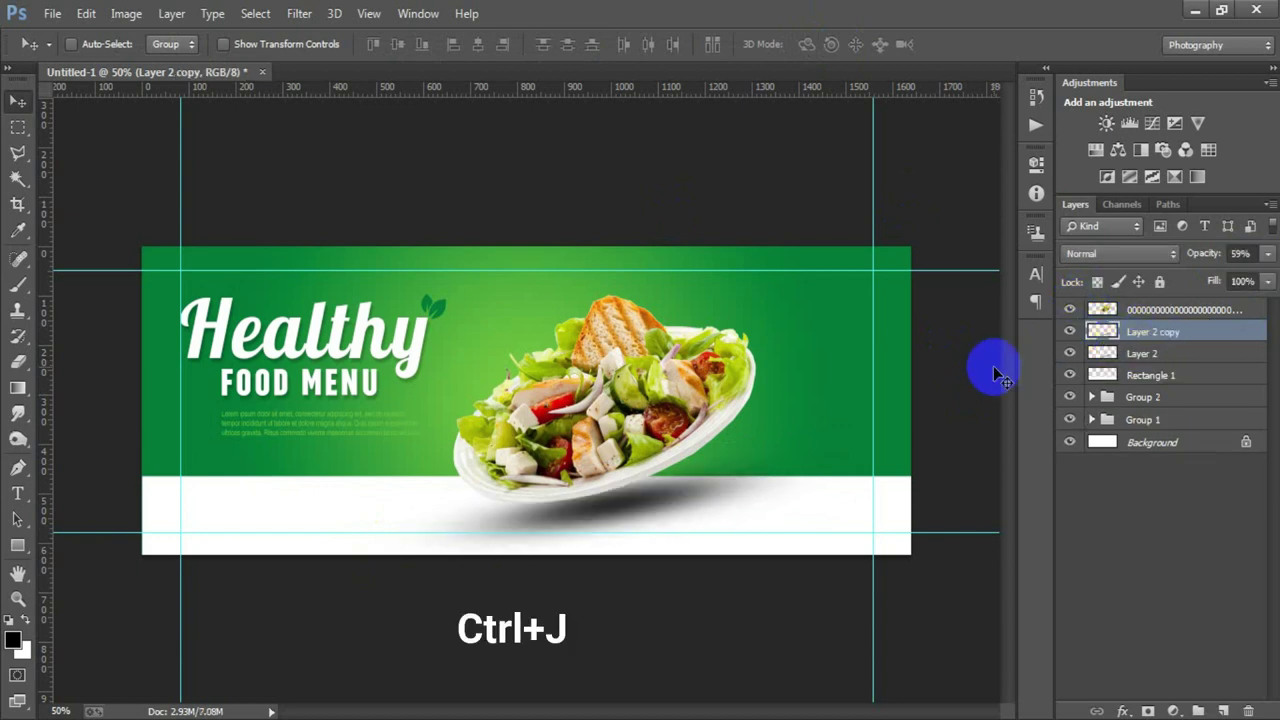
left_click(1240, 253)
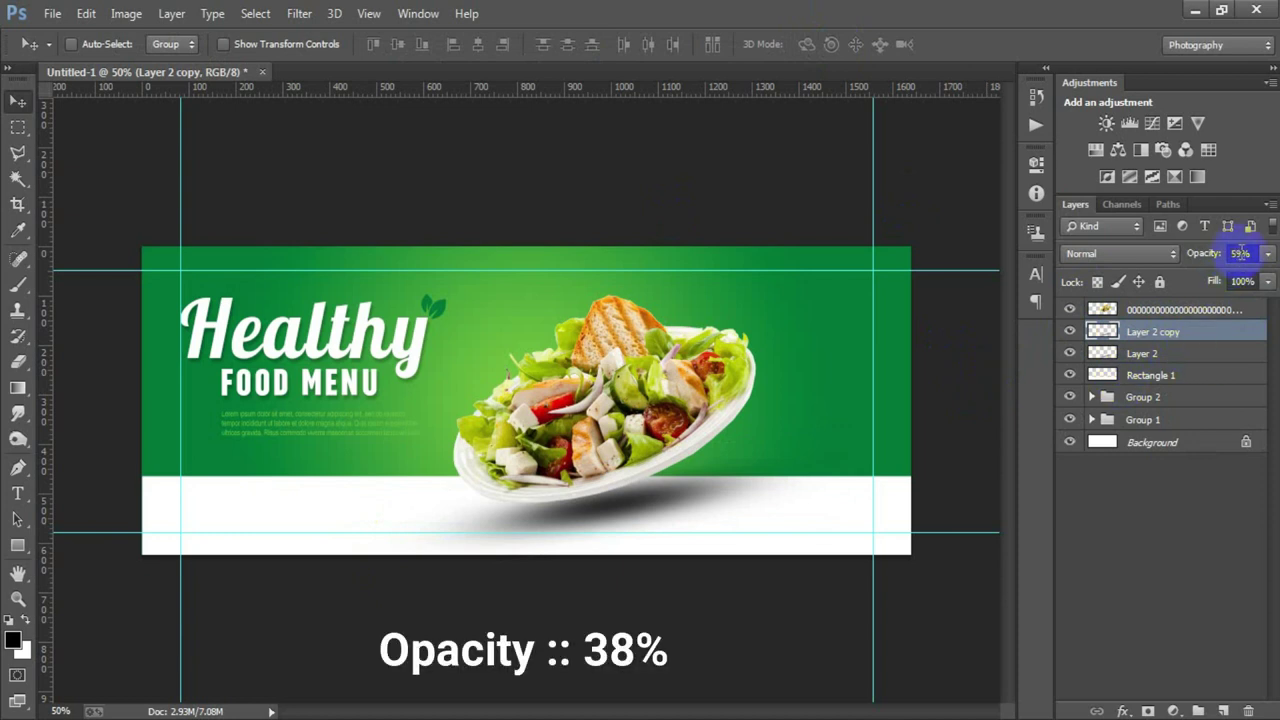
type("35")
key("Return")
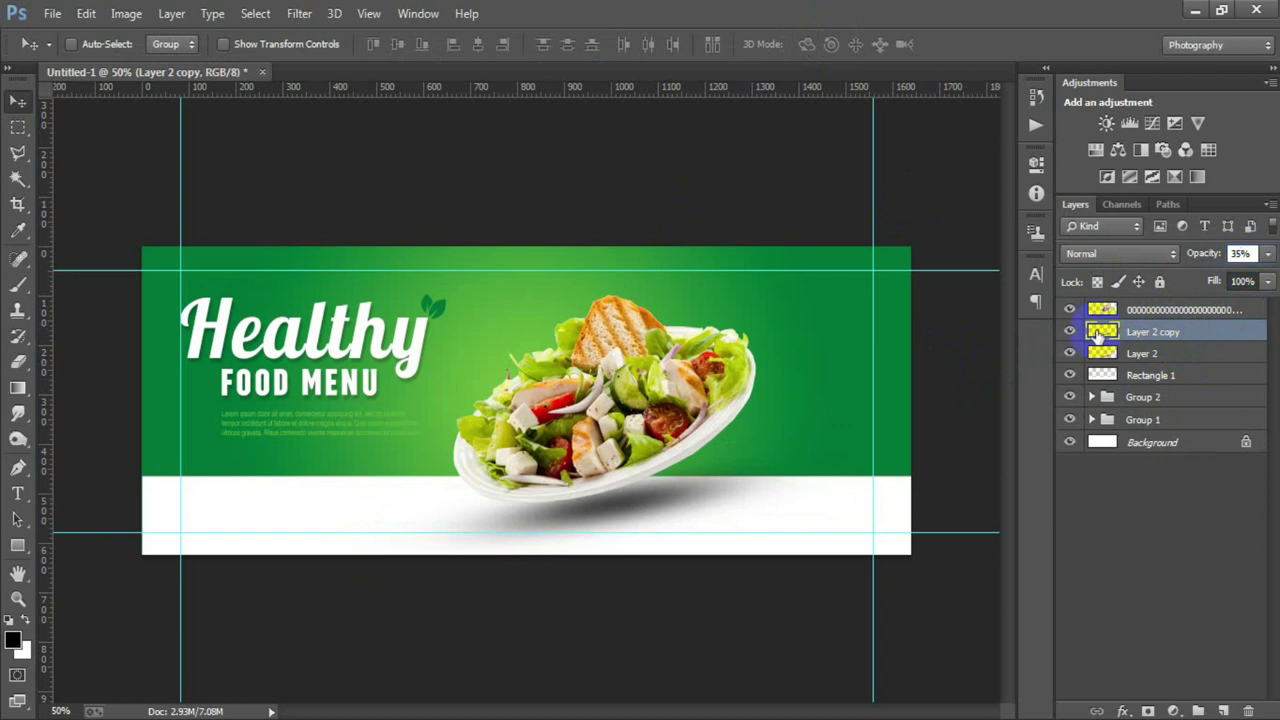
key("ctrl+j")
left_click(1238, 254)
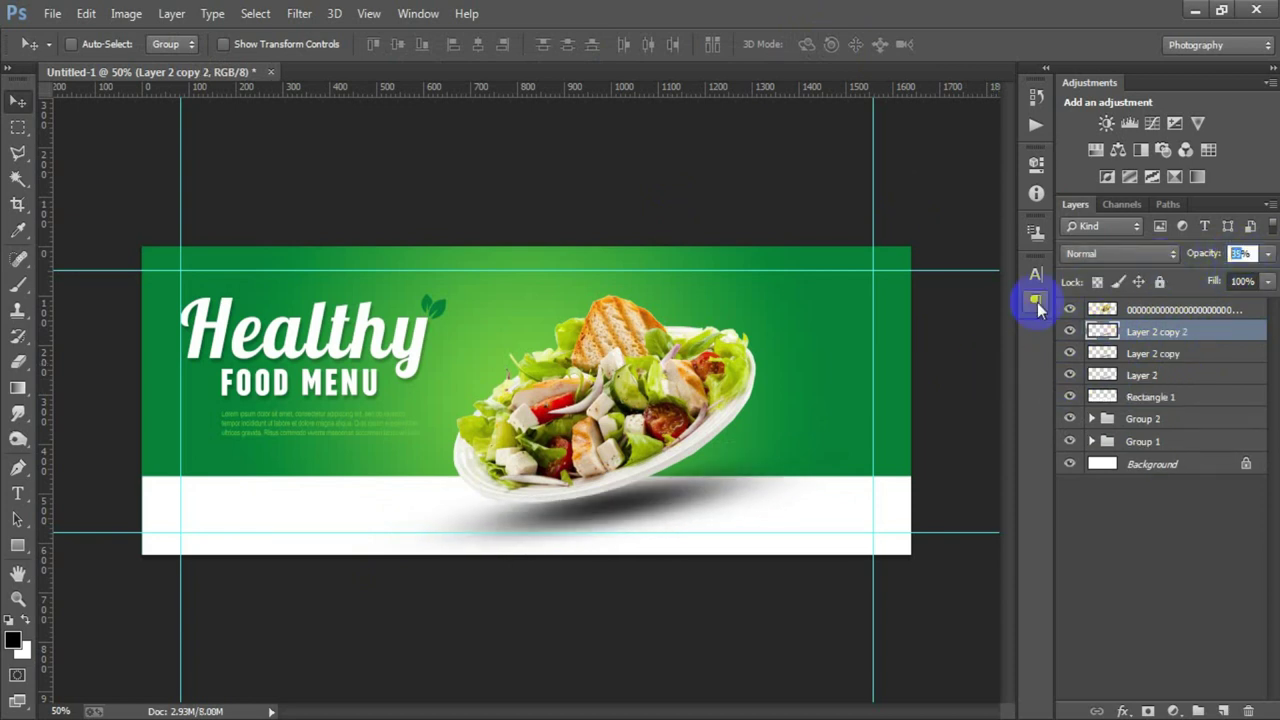
type("4")
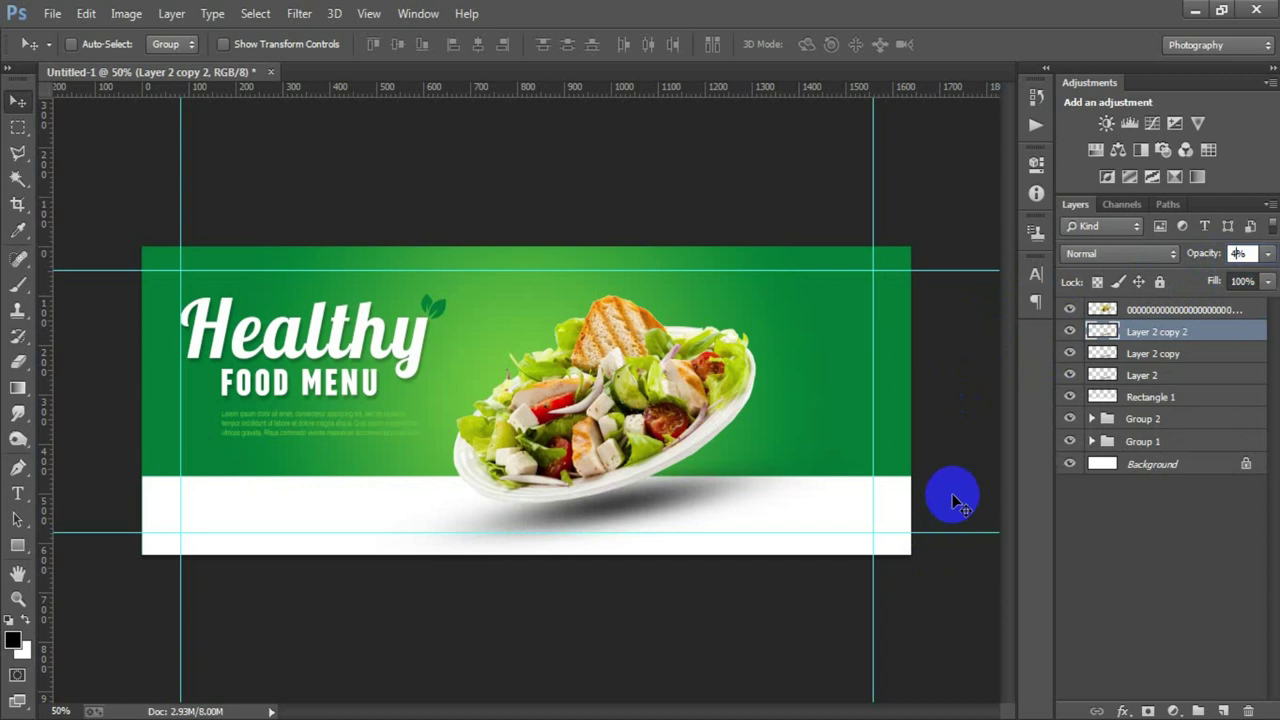
key("Return")
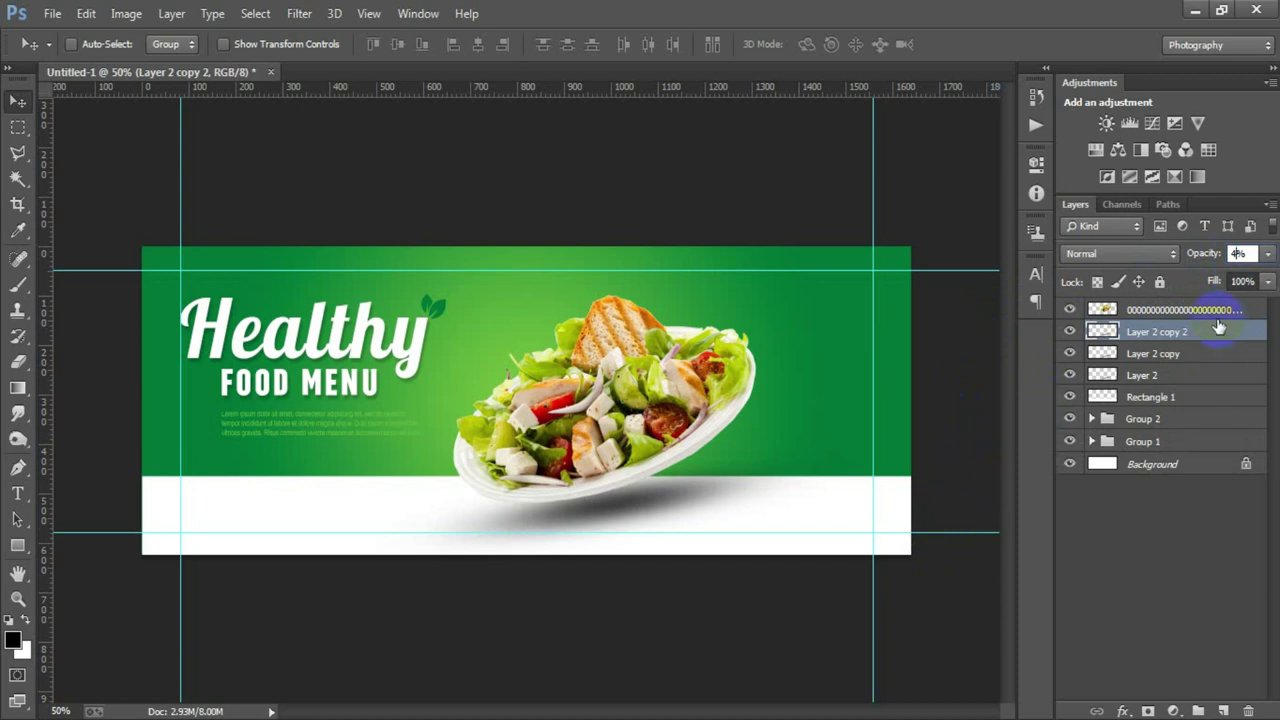
left_click(1185, 309)
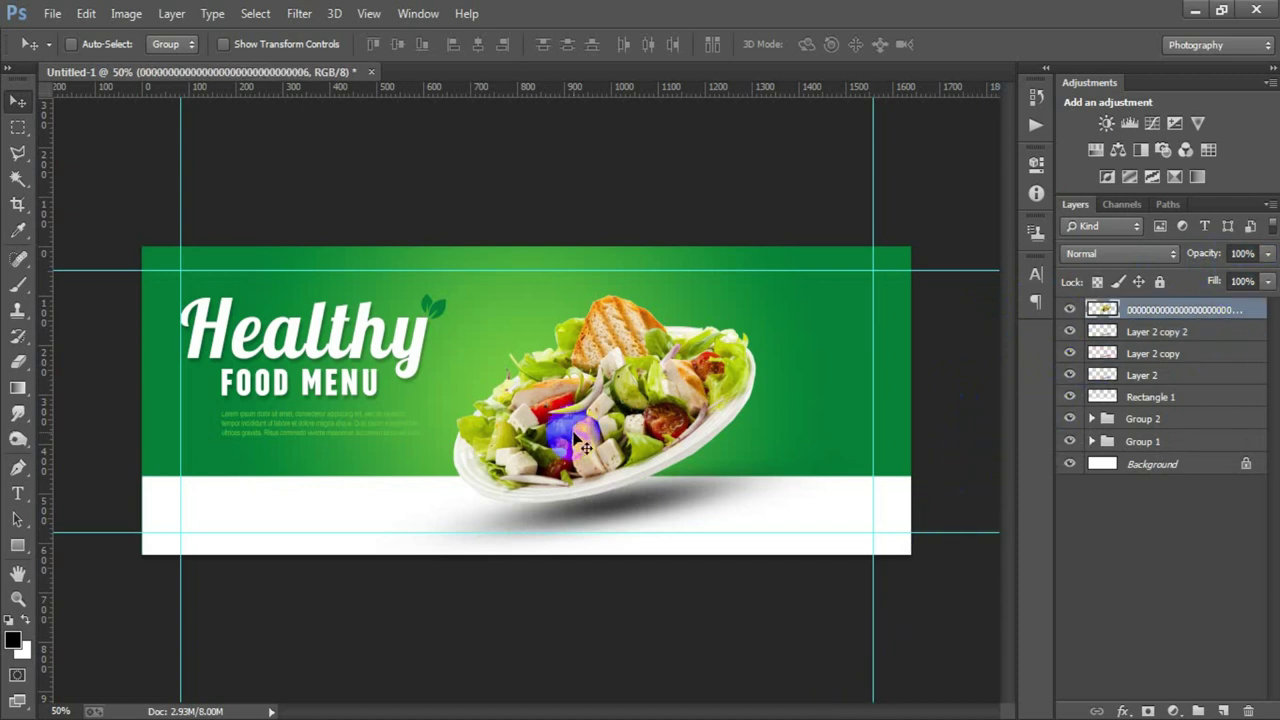
left_click(1224, 710)
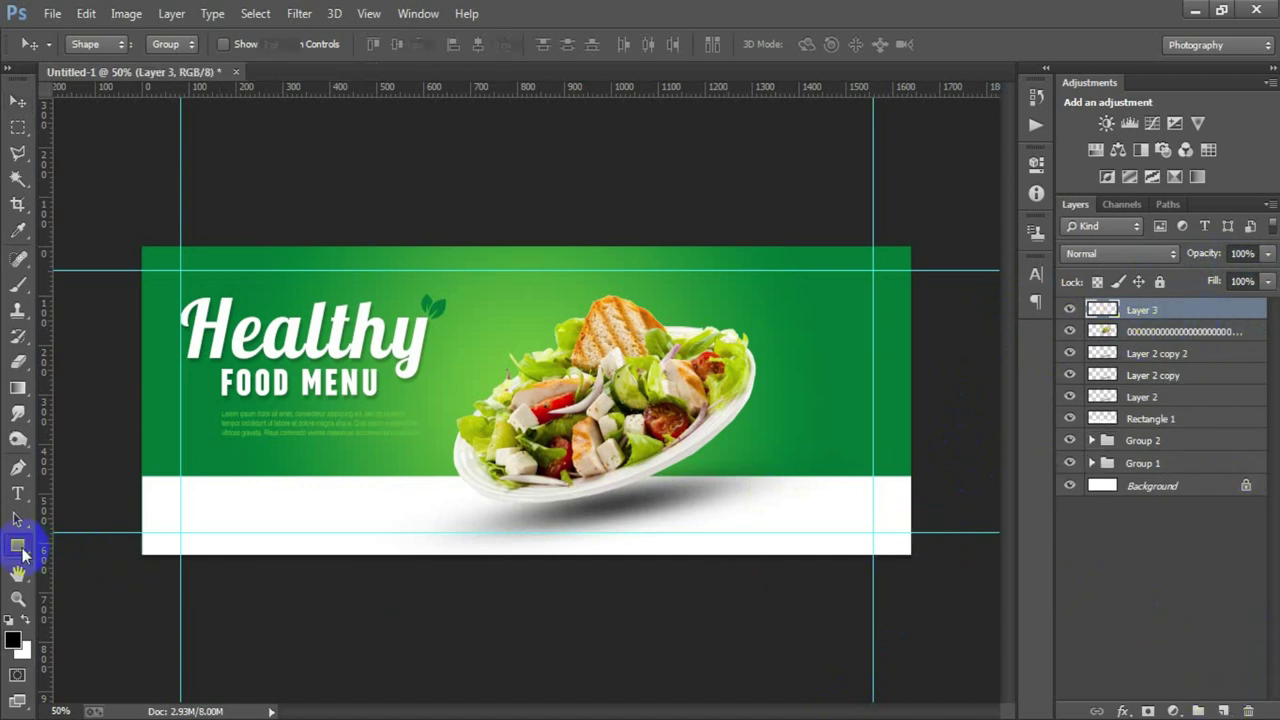
Draw a rounded bar filled with the banner green beneath the small text
left_click(17, 545)
left_click_drag(237, 441, 389, 478)
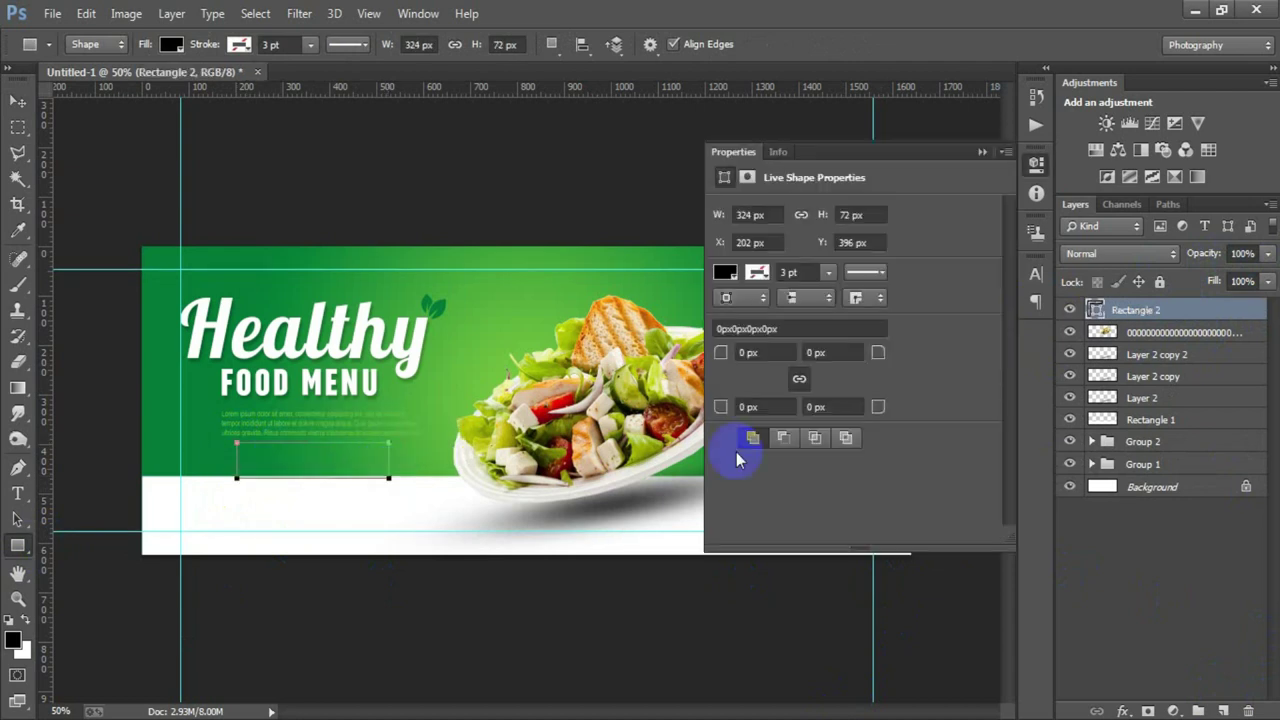
left_click_drag(719, 352, 846, 351)
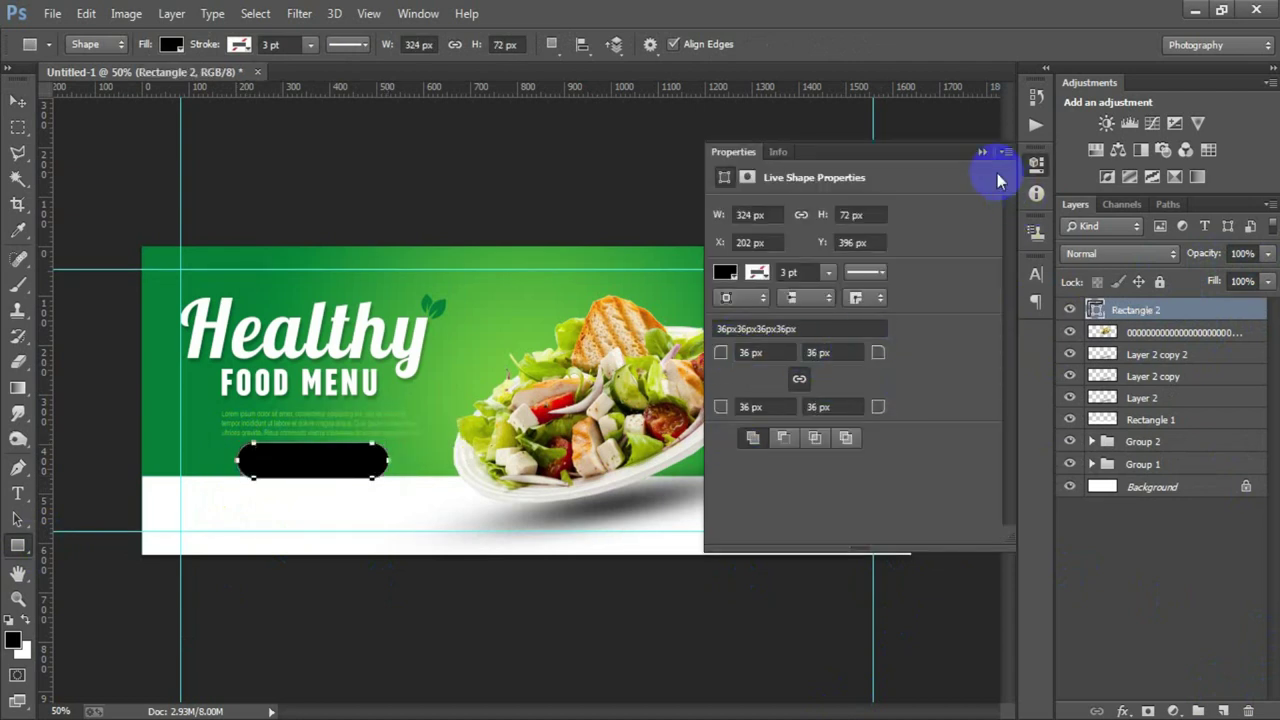
left_click(982, 151)
double_click(1095, 310)
left_click(149, 309)
left_click(945, 193)
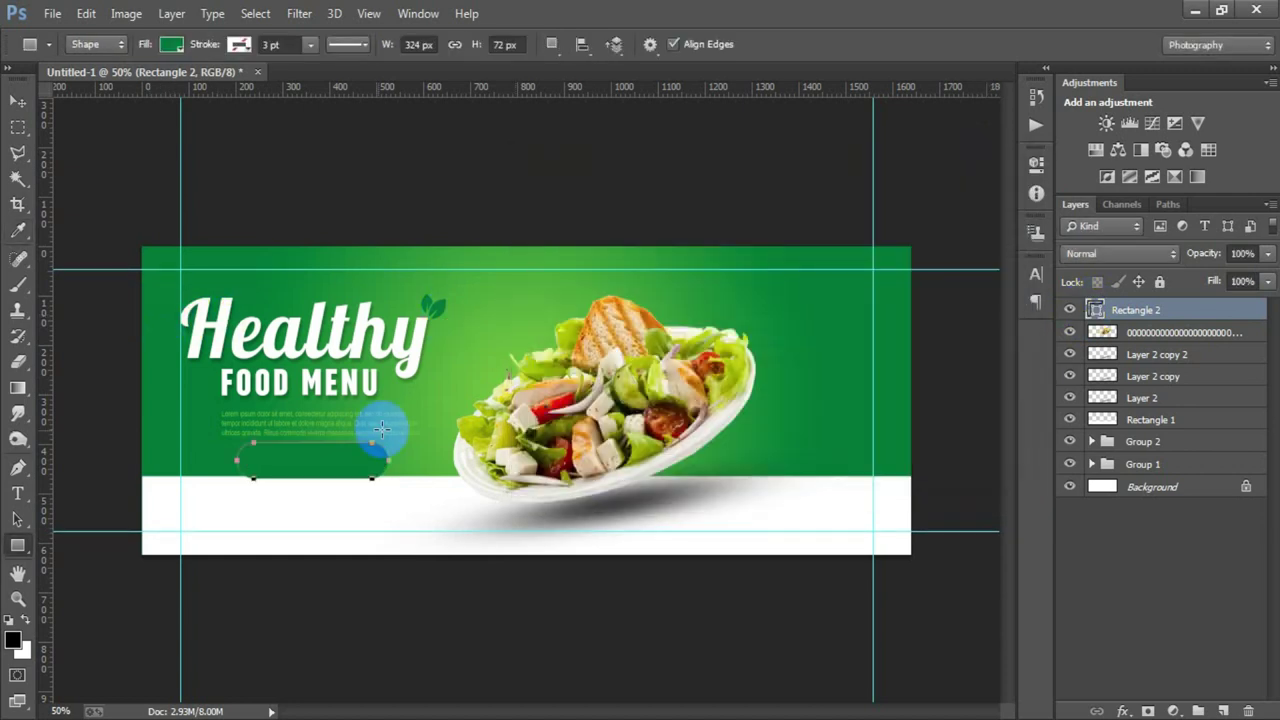
left_click(15, 99)
left_click_drag(270, 458, 253, 511)
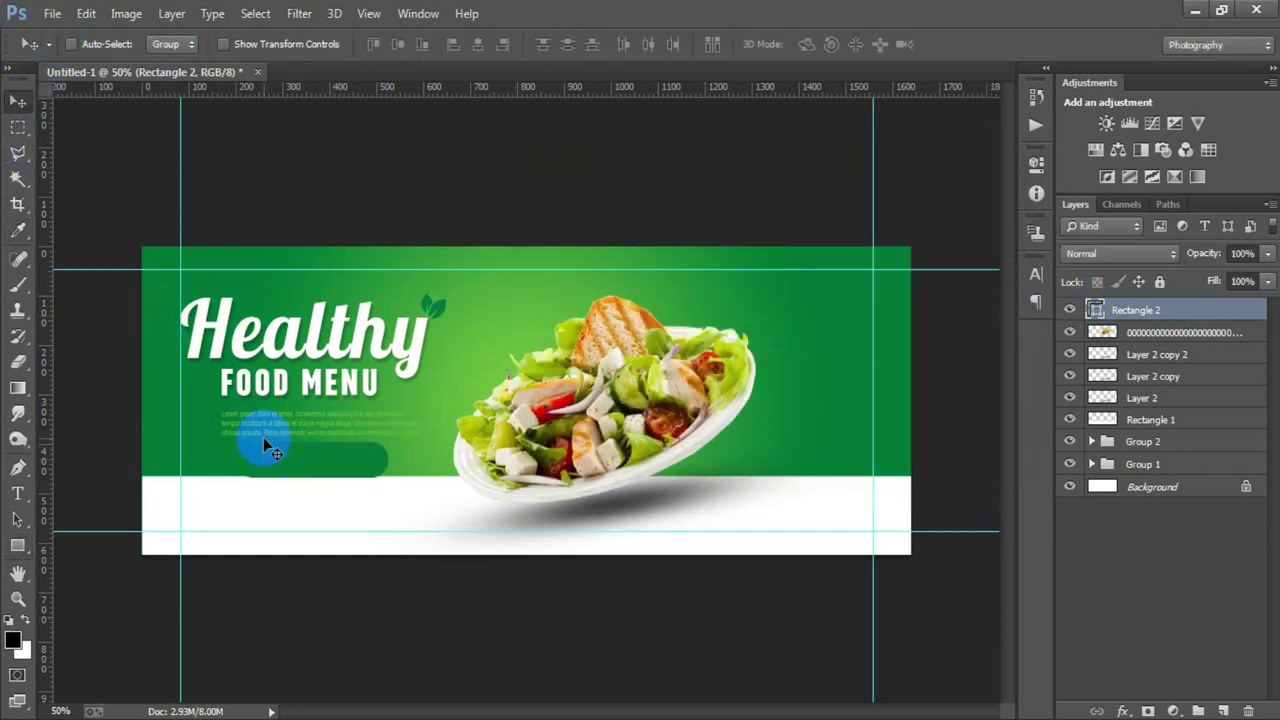
Open the arrow circle icon PNG and drag it into the banner
left_click(52, 14)
left_click(48, 50)
double_click(573, 280)
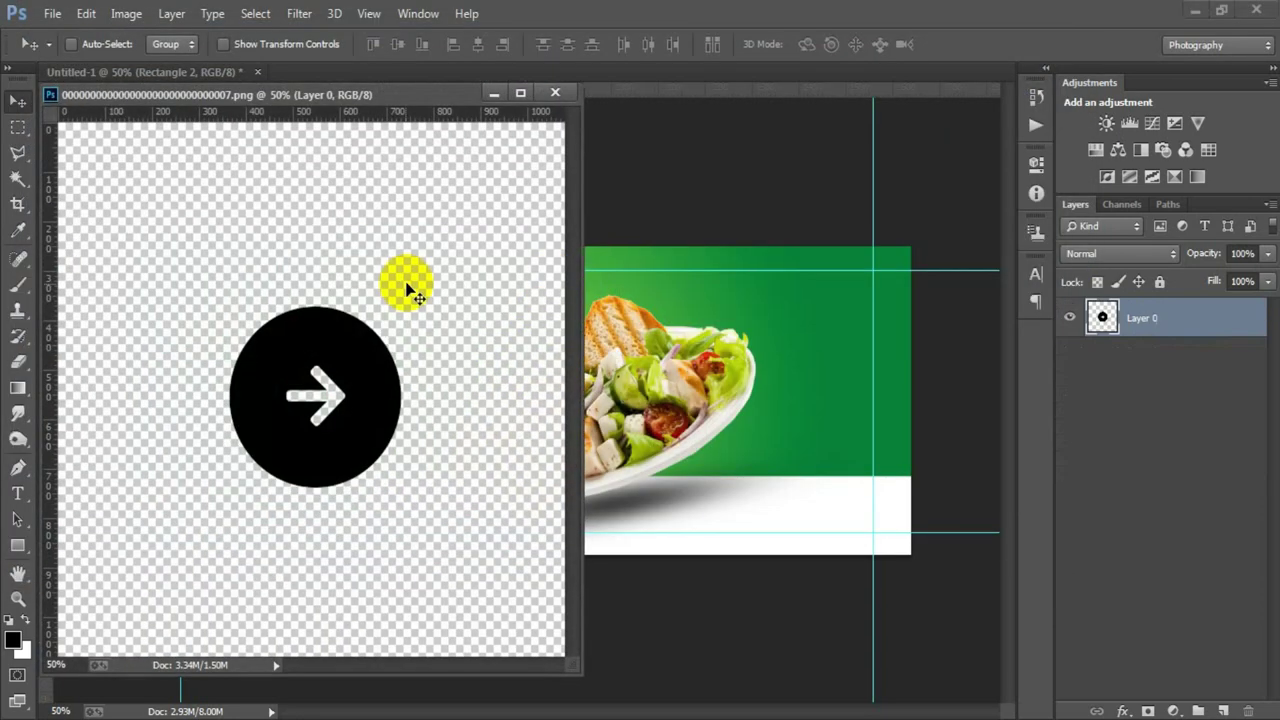
mouse_move(408, 286)
left_mouse_down()
mouse_move(640, 418)
mouse_move(737, 434)
left_mouse_up()
Recolour the black arrow circle with the banner's sampled green
left_click(555, 92)
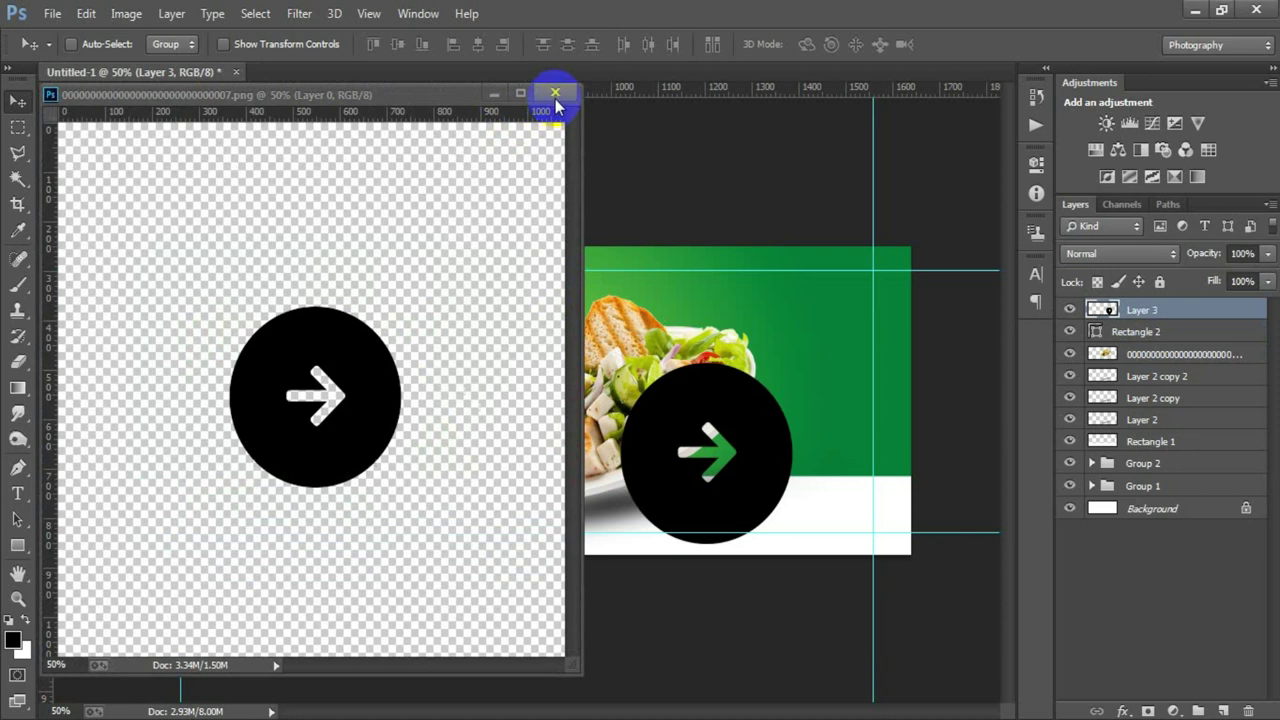
left_click(1103, 312, "ctrl")
left_click(13, 639)
left_click(499, 357)
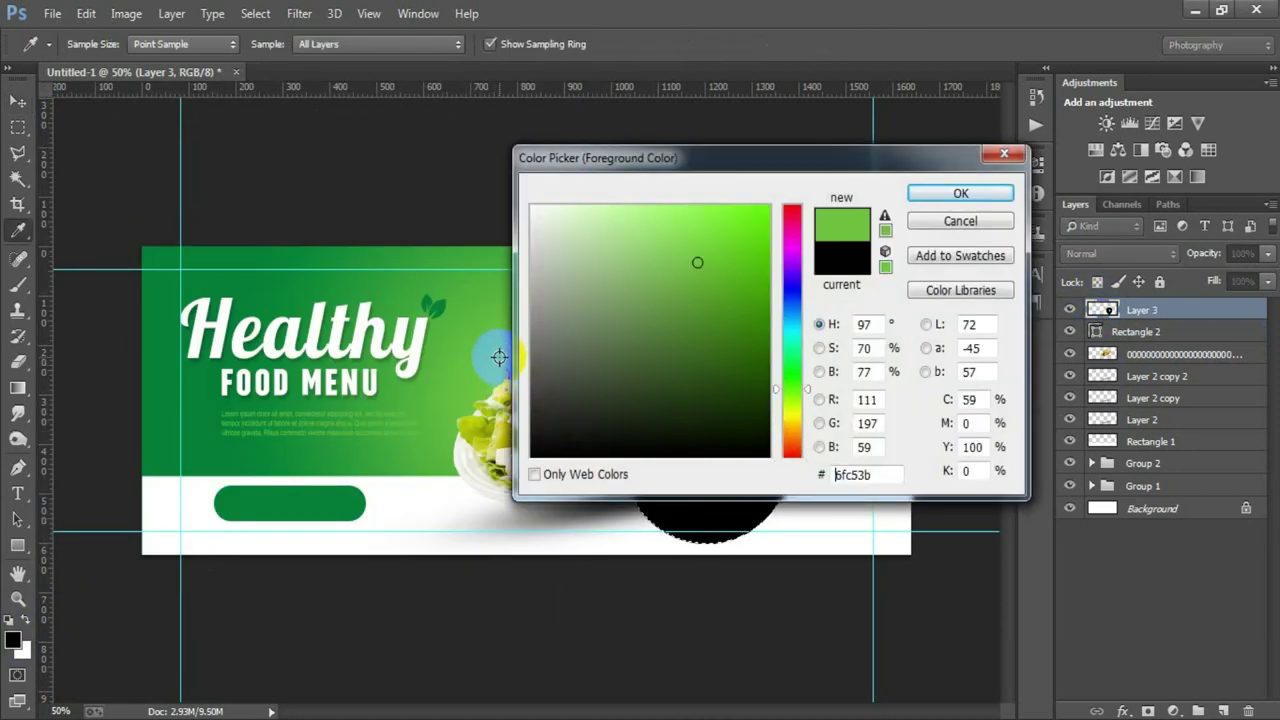
left_click(960, 193)
key("v")
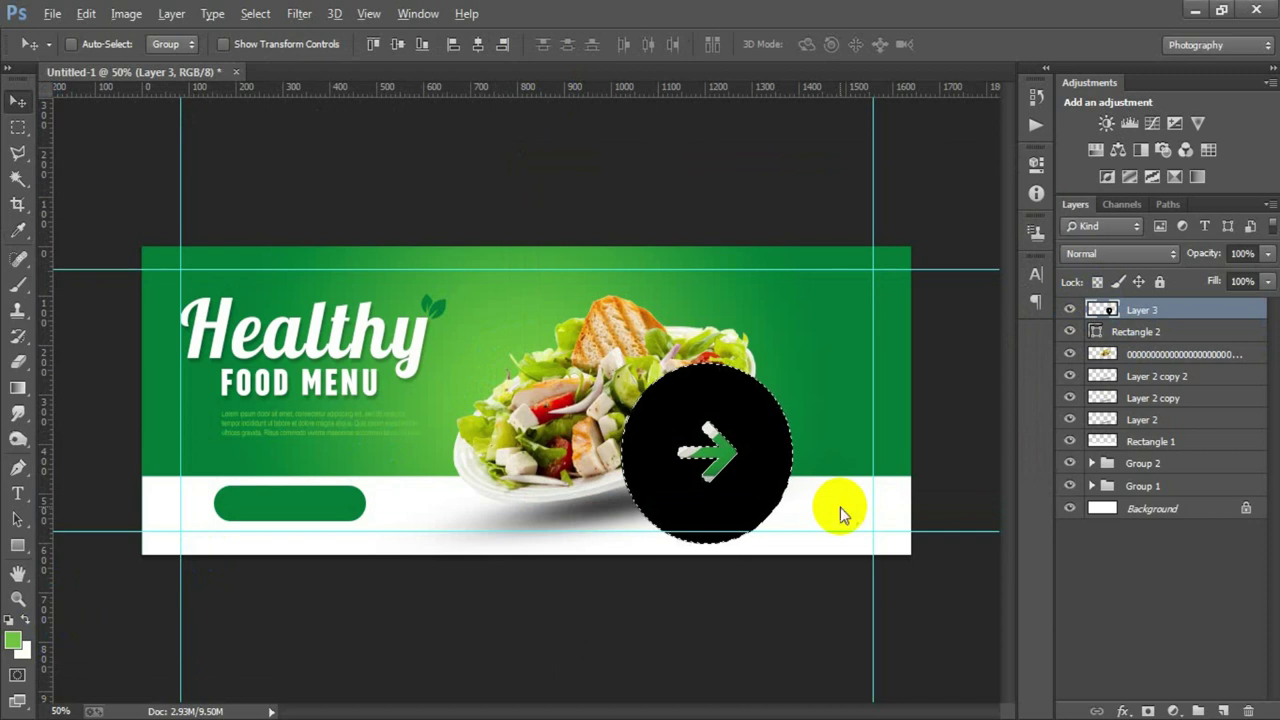
key("alt+BackSpace")
key("ctrl+d")
Shrink the green circle to 76 px and set it at the button bar's left end
mouse_move(740, 525)
left_mouse_down()
mouse_move(300, 547)
mouse_move(315, 543)
left_mouse_up()
key("ctrl+t")
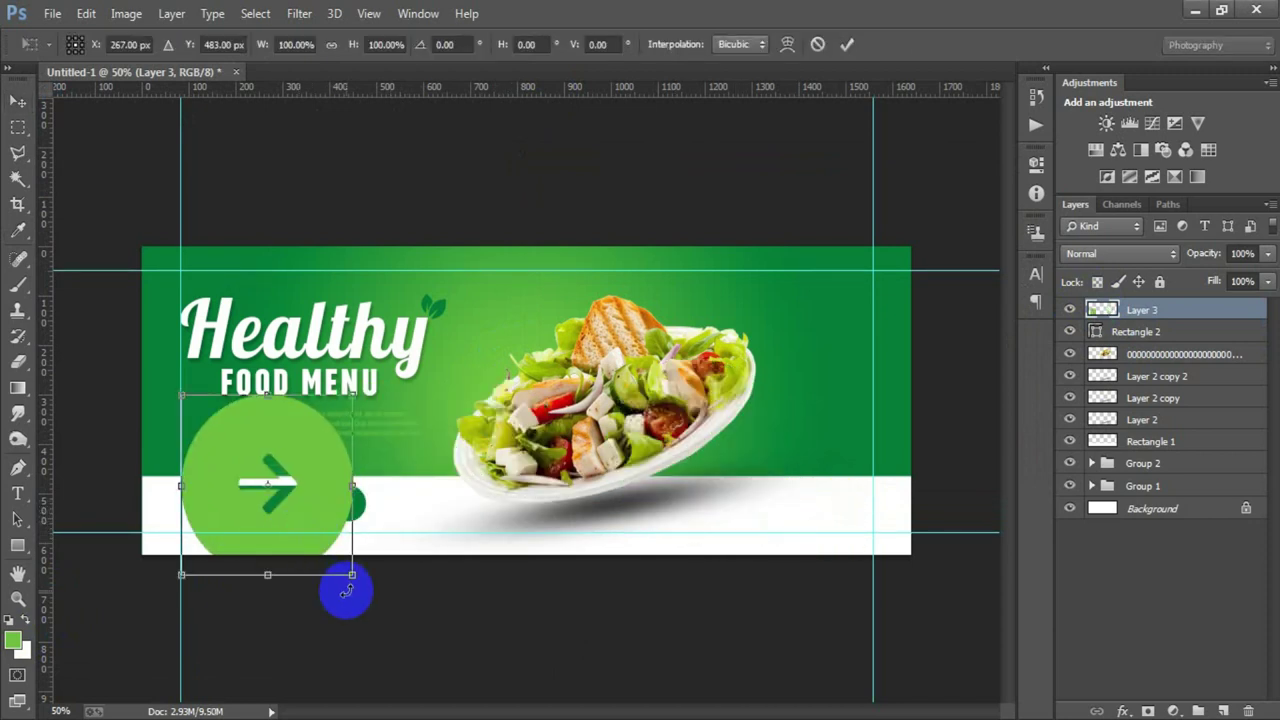
left_click_drag(348, 573, 283, 500)
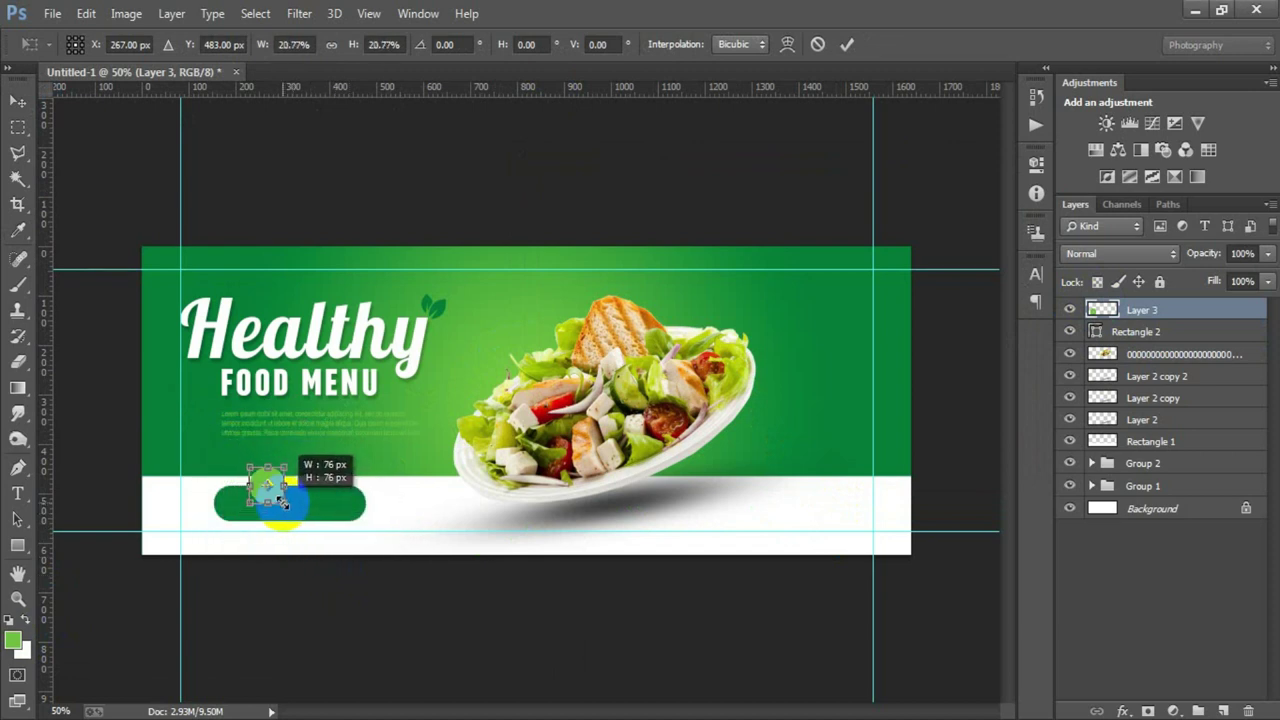
left_click(846, 44)
mouse_move(268, 489)
left_mouse_down()
mouse_move(255, 508)
mouse_move(232, 507)
left_mouse_up()
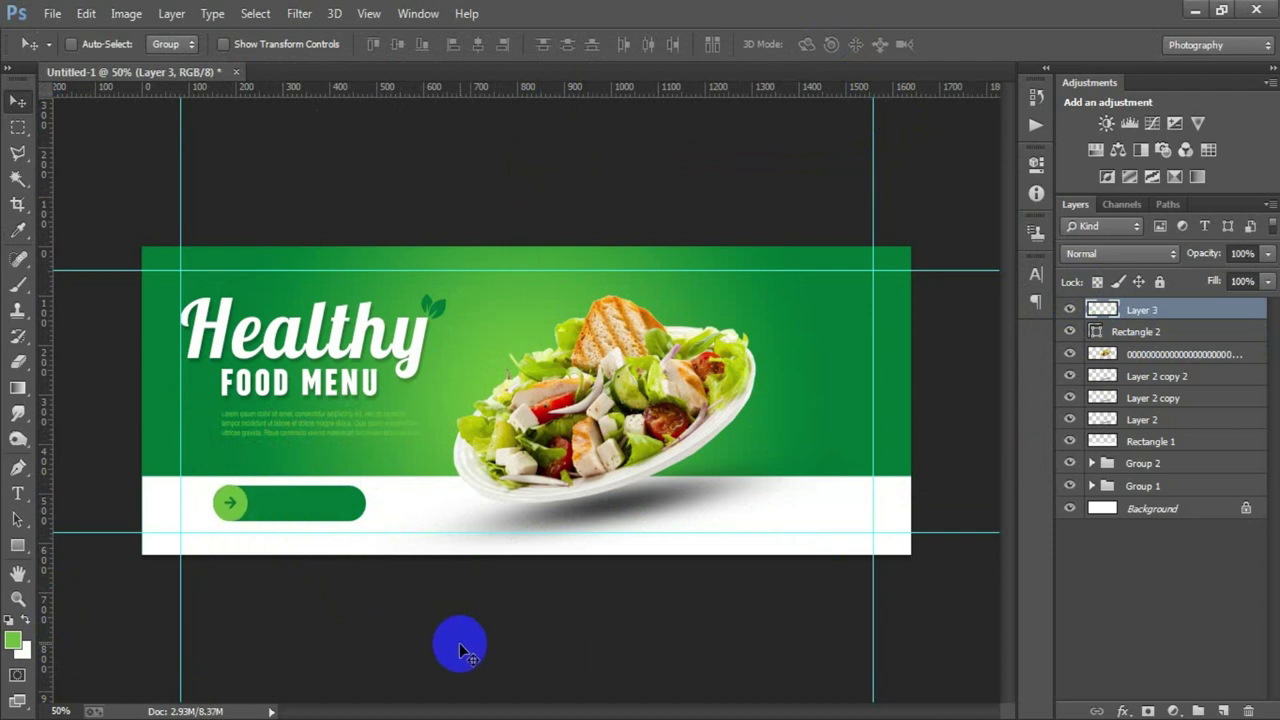
Add a new empty layer and reset colours to default black
left_click(1222, 710)
left_click(18, 493)
left_click(9, 620)
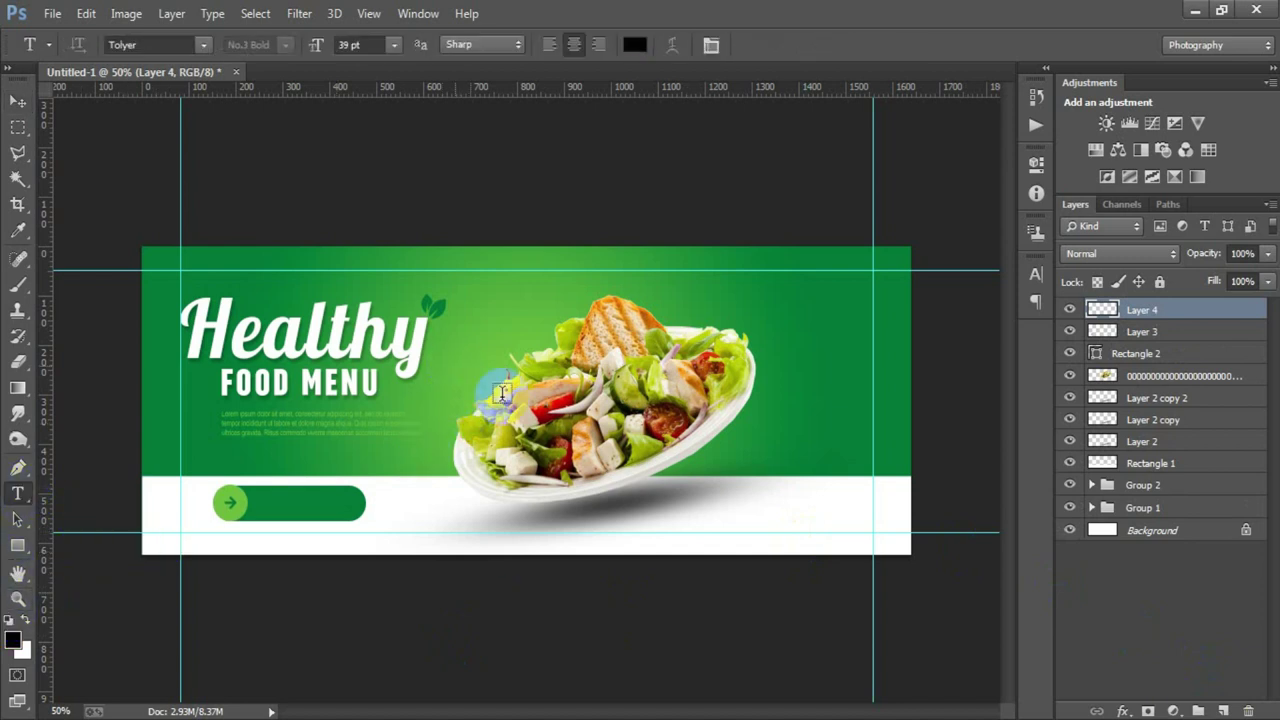
Type ORDER NOW on the banner and set its colour to white
left_click(455, 362)
type("ORDER NOW")
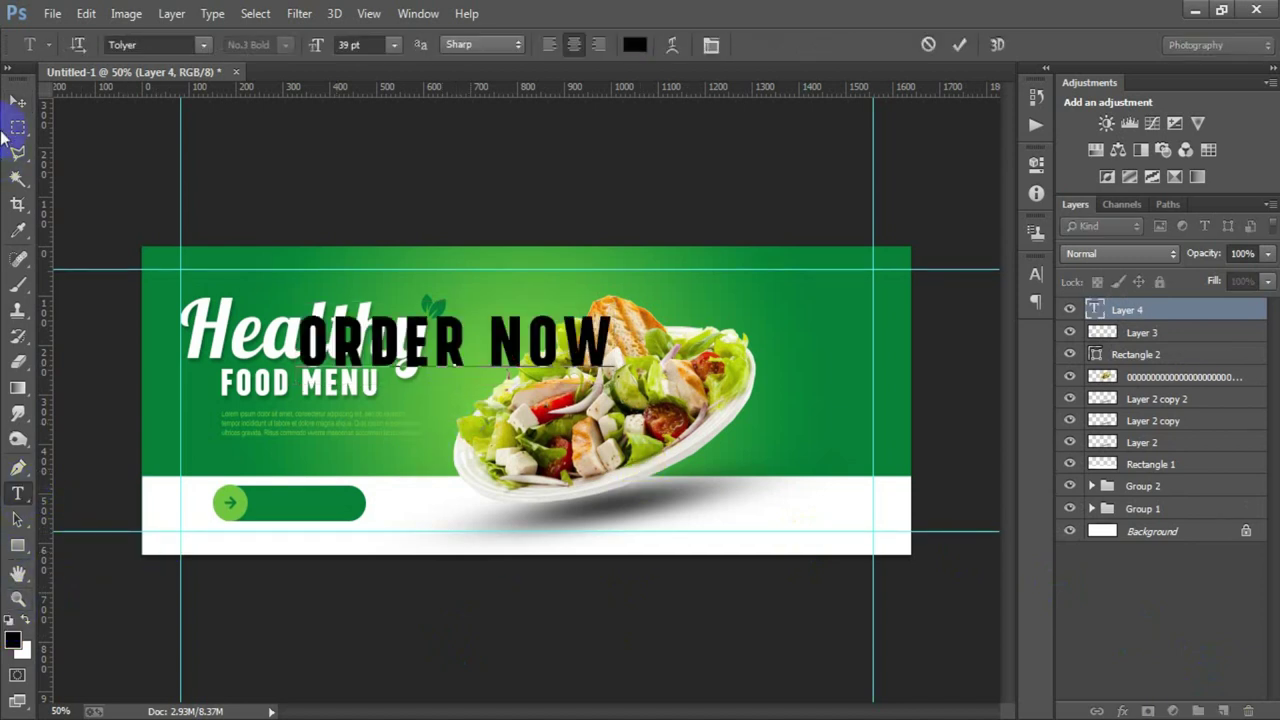
left_click(18, 100)
left_click(1036, 273)
left_click(962, 390)
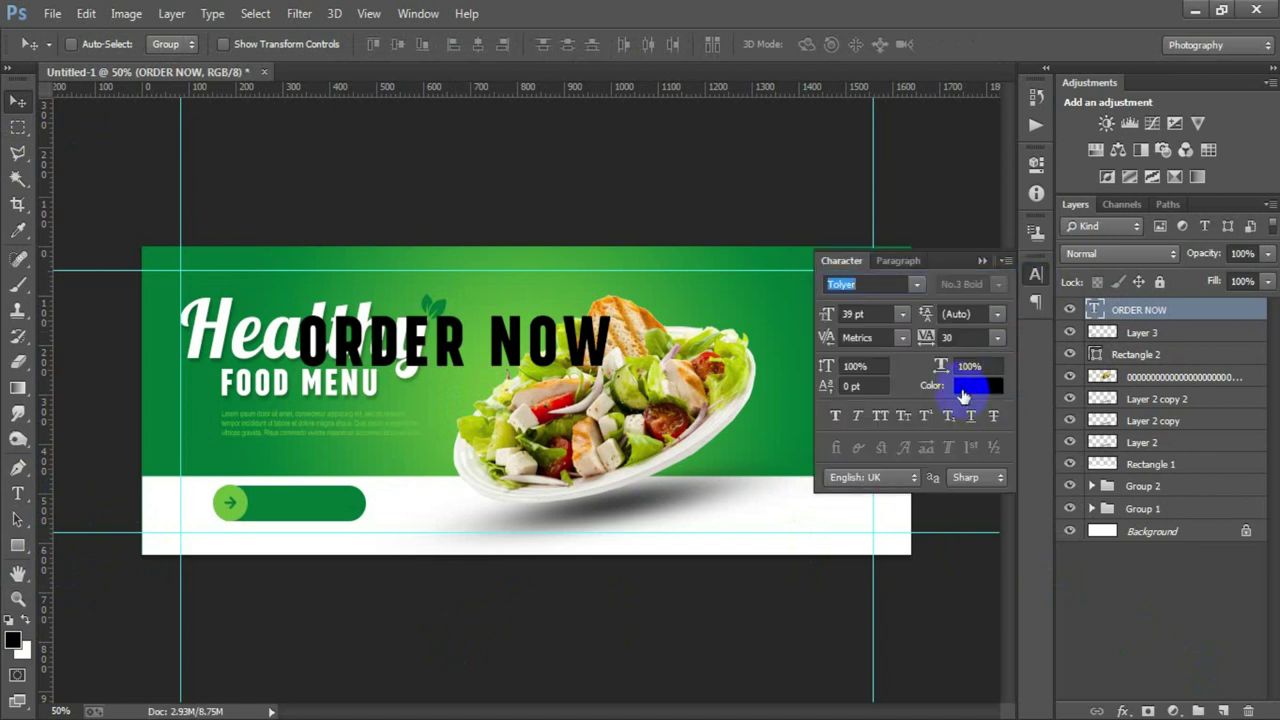
left_click_drag(631, 334, 535, 208)
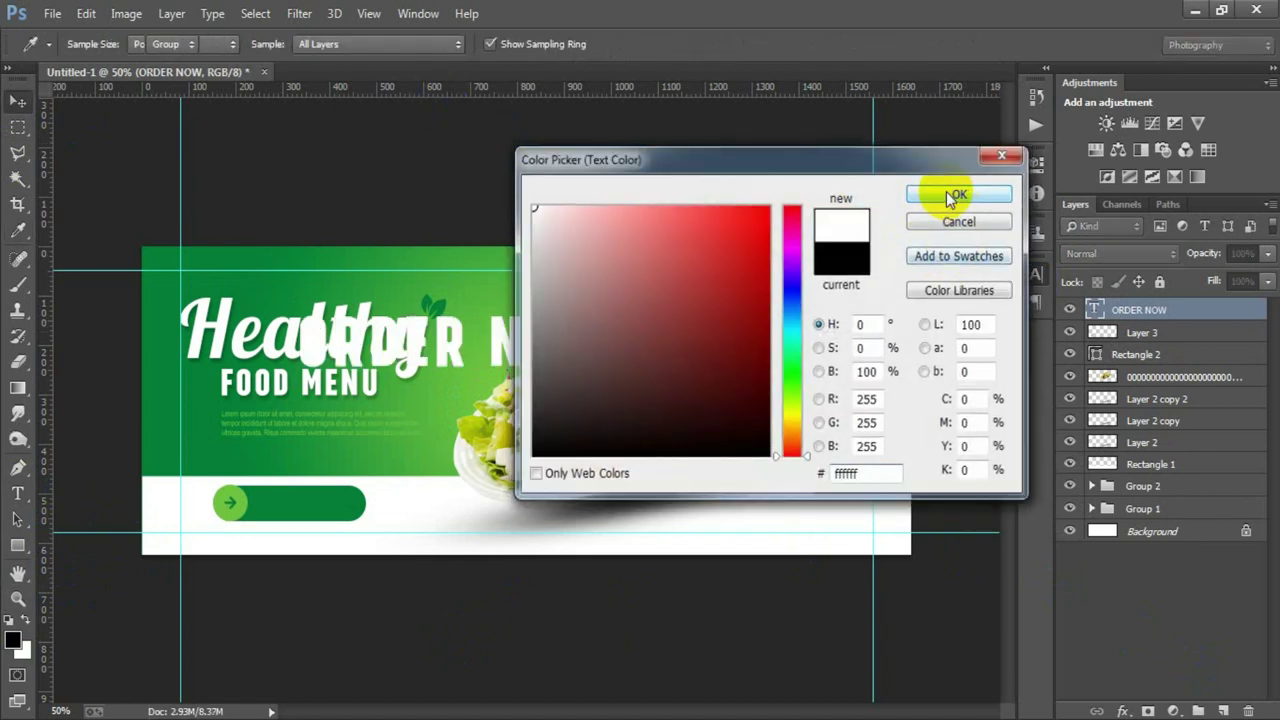
left_click(952, 196)
Move the ORDER NOW text onto the green button beside the arrow and scale it to fit
left_click_drag(440, 497, 447, 503)
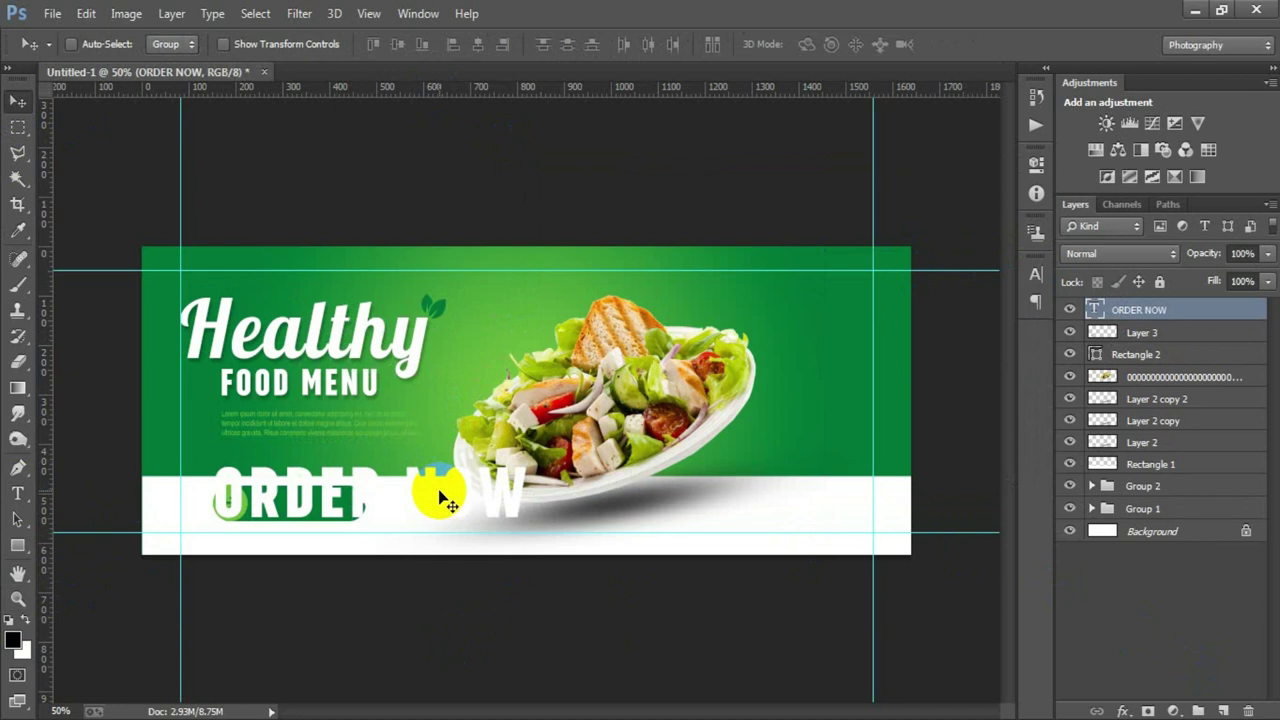
key("ctrl+t")
mouse_move(527, 535)
left_mouse_down()
mouse_move(405, 503)
mouse_move(300, 515)
left_mouse_up()
left_click(846, 44)
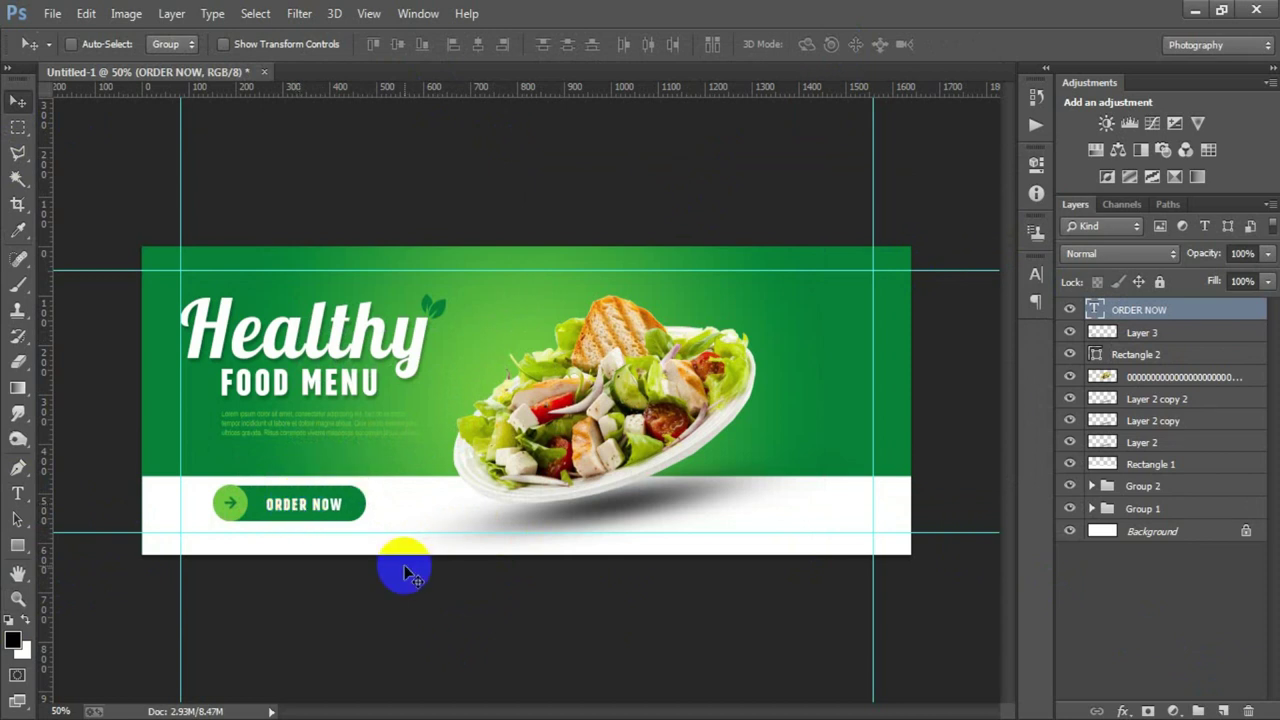
key("ctrl+t")
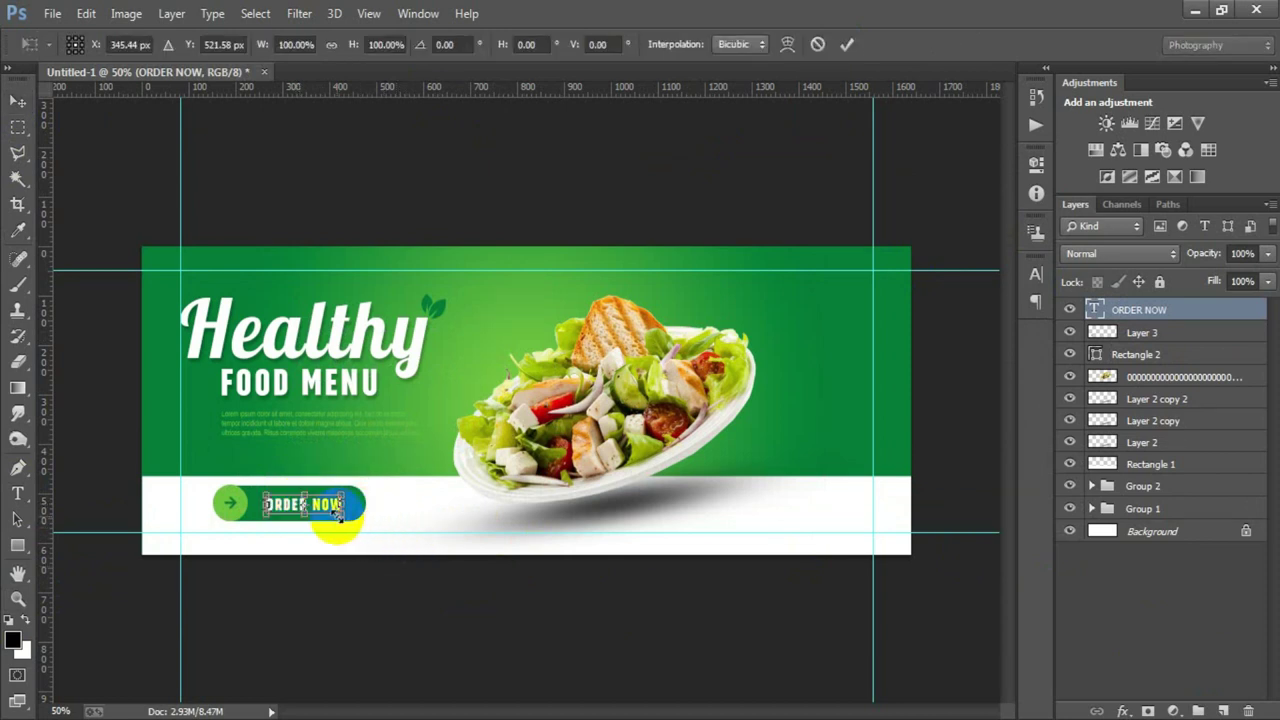
left_click_drag(343, 516, 351, 522)
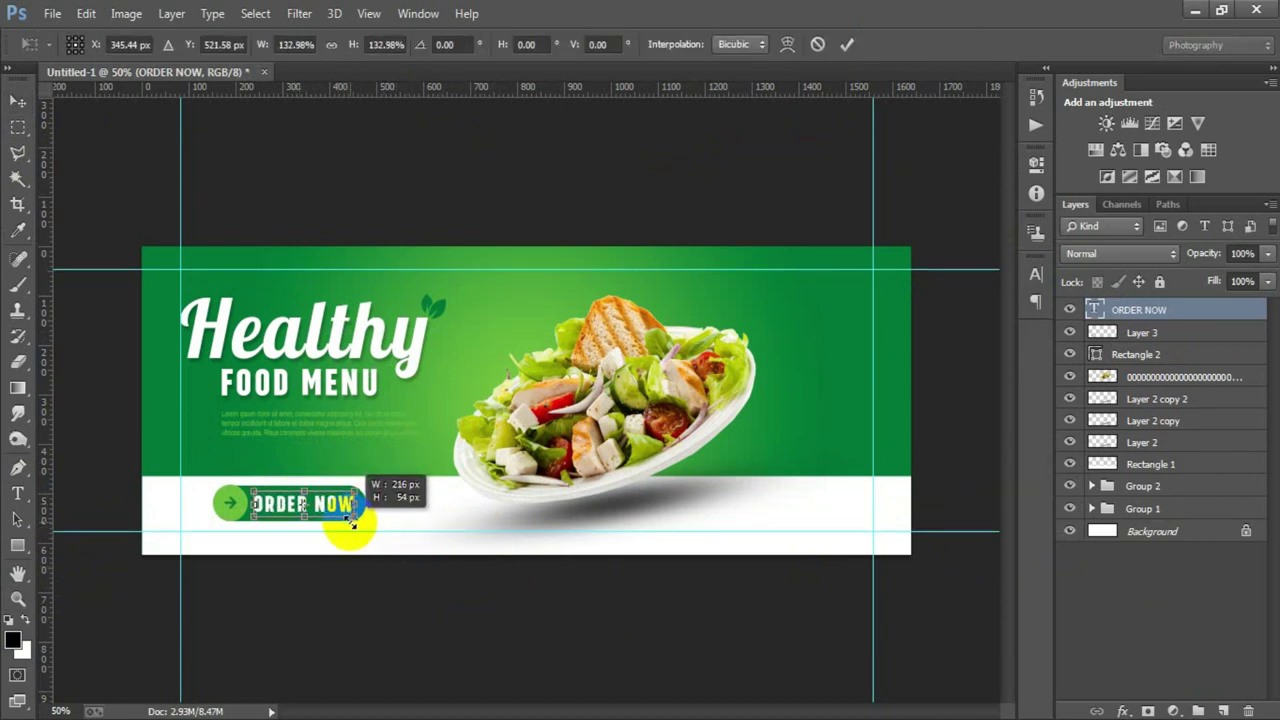
left_click(846, 44)
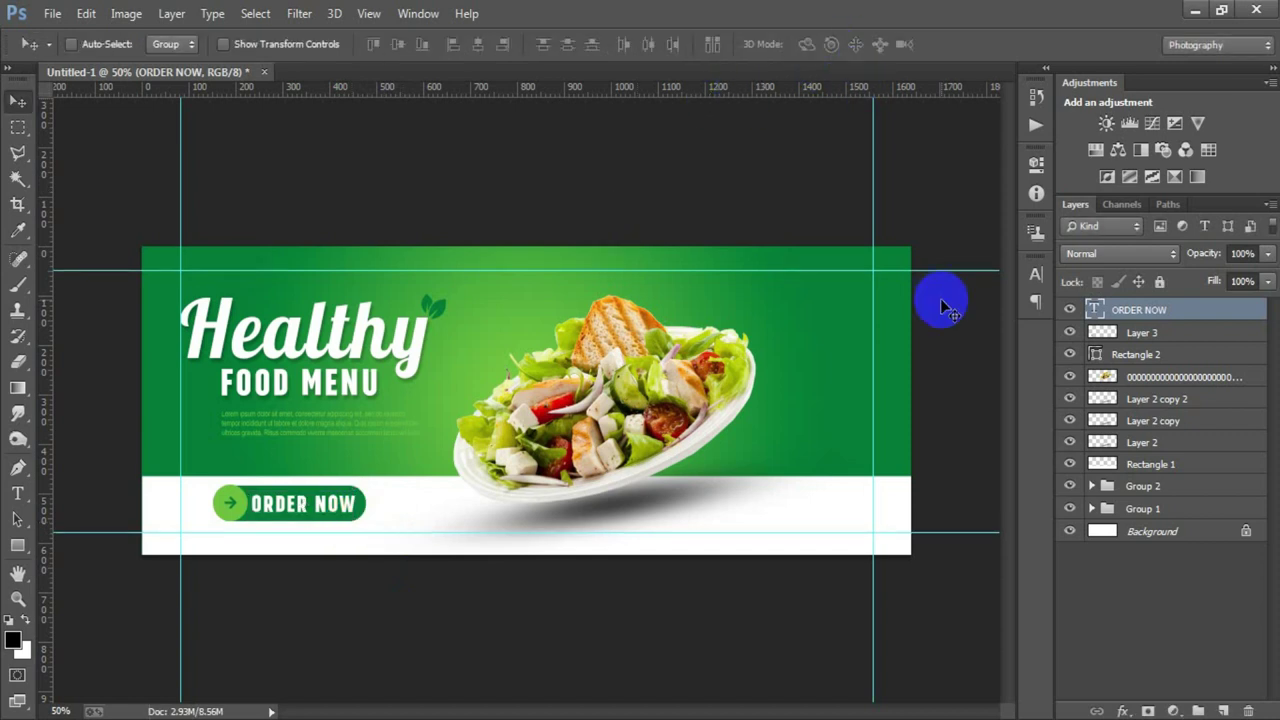
Shrink the whole ORDER NOW button by half and move it left toward the guide
left_click(1160, 355, "ctrl")
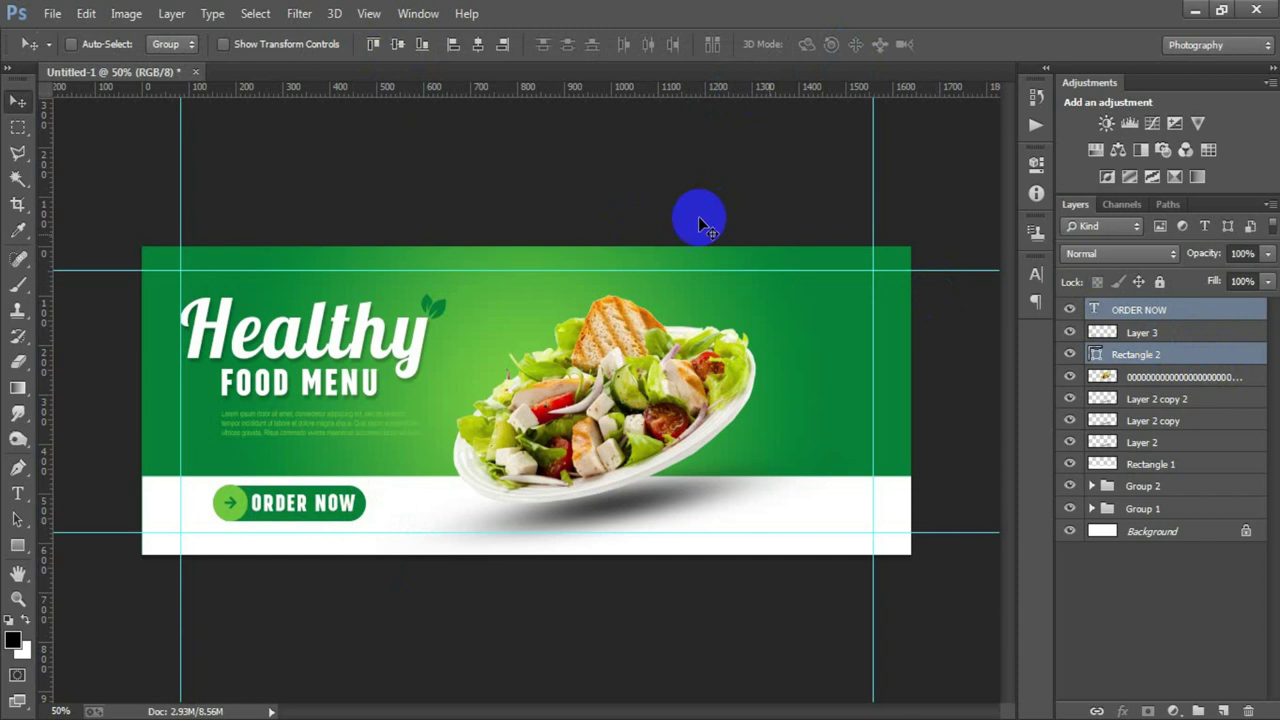
left_click(1160, 333, "ctrl")
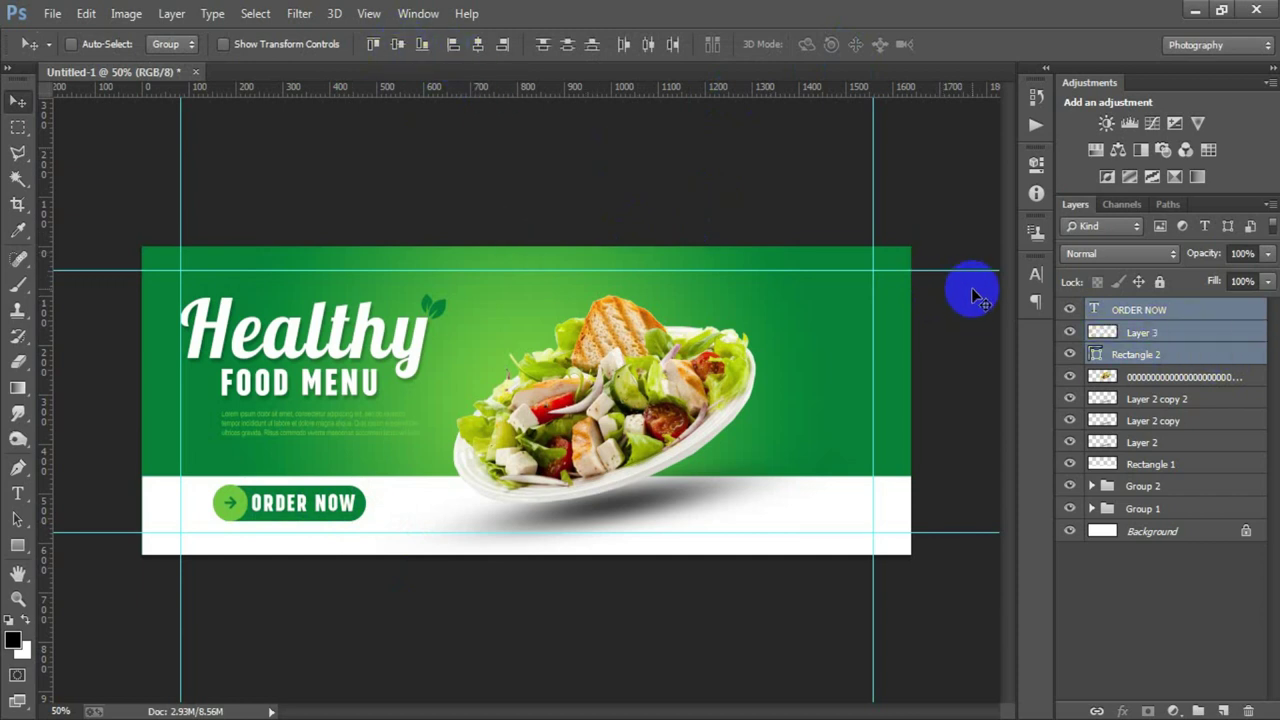
key("ctrl+t")
left_click_drag(367, 523, 335, 516)
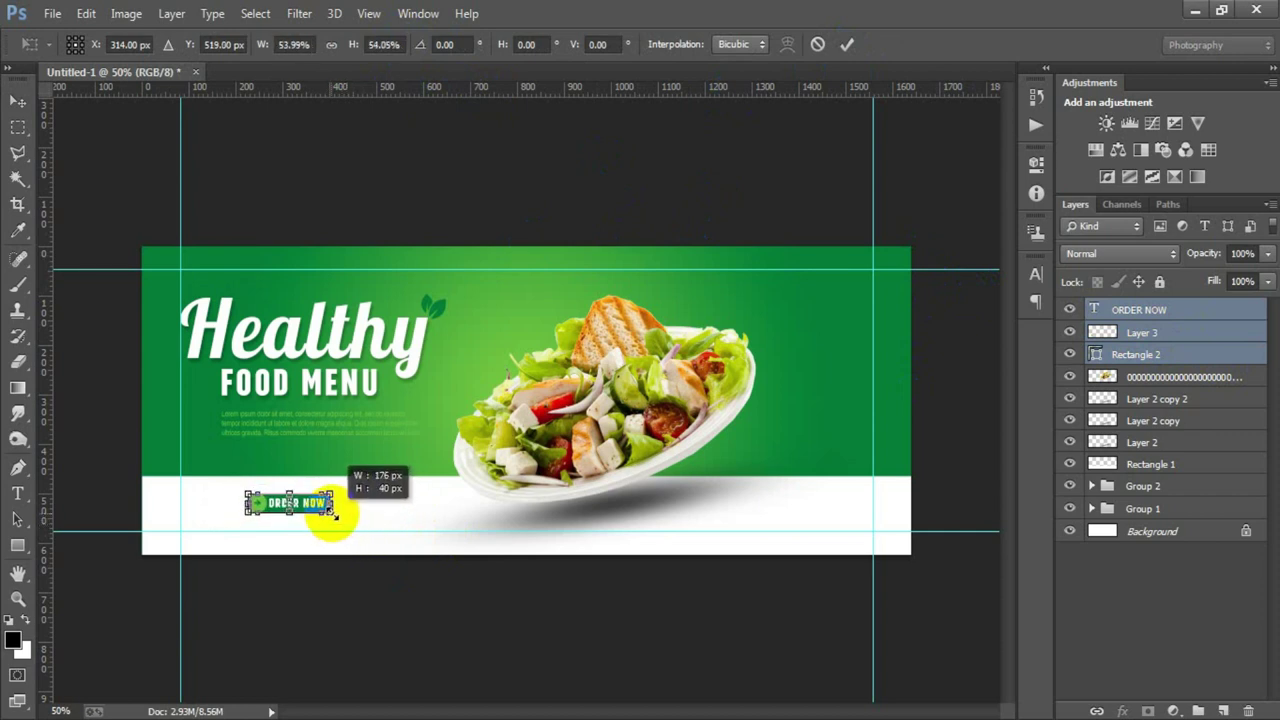
left_click(846, 44)
left_click_drag(303, 518, 237, 518)
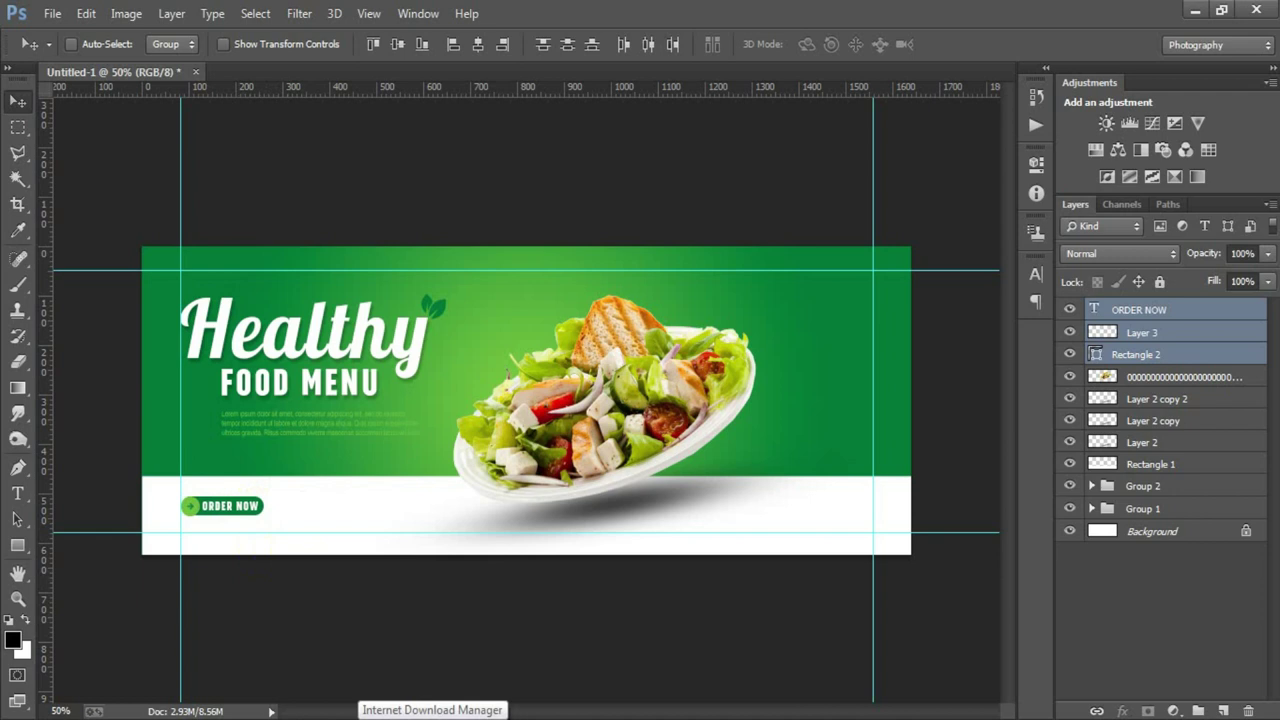
Stretch the button slightly wider, then select the footer layers from the website text to Rectangle 1
key("ctrl+t")
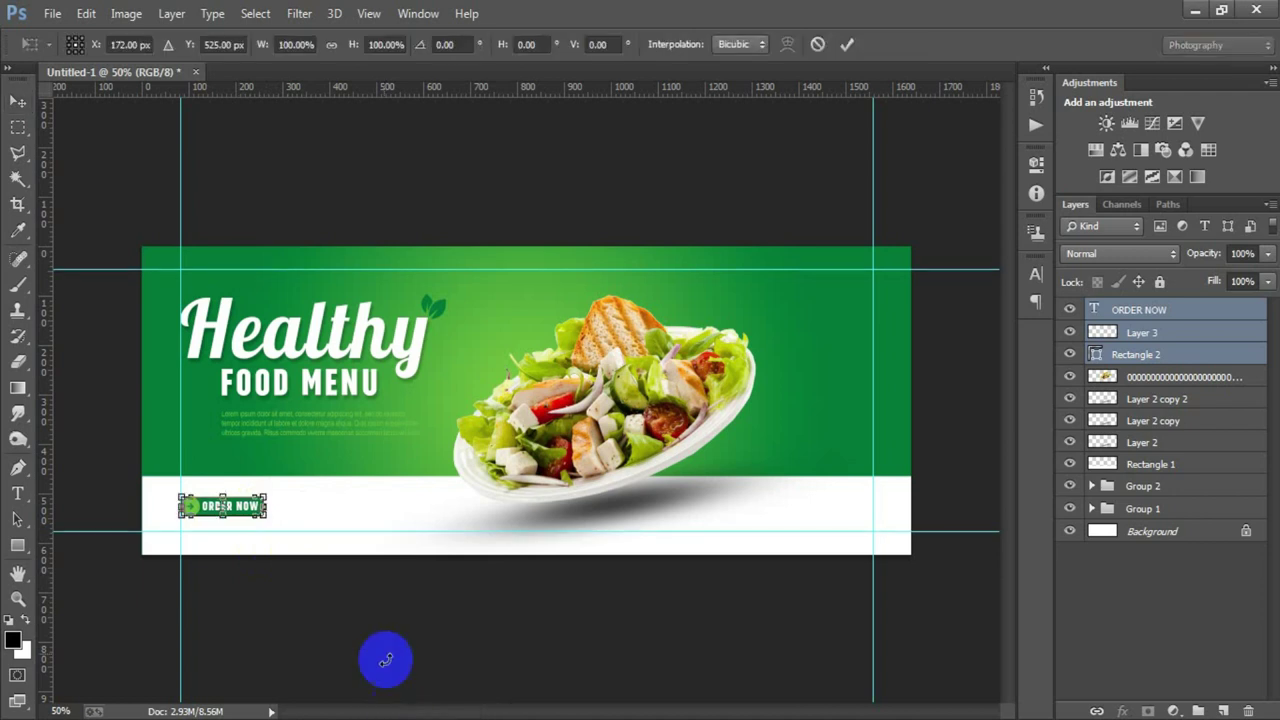
left_click_drag(267, 507, 282, 507)
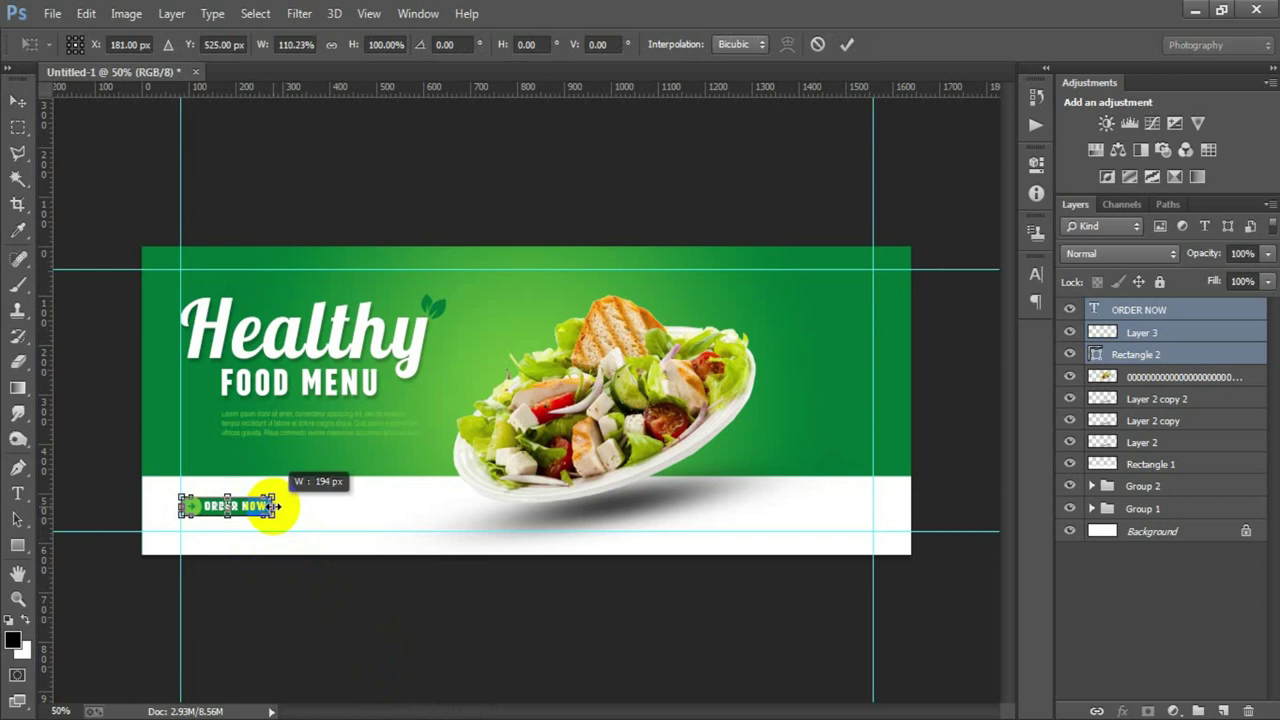
left_click(846, 44)
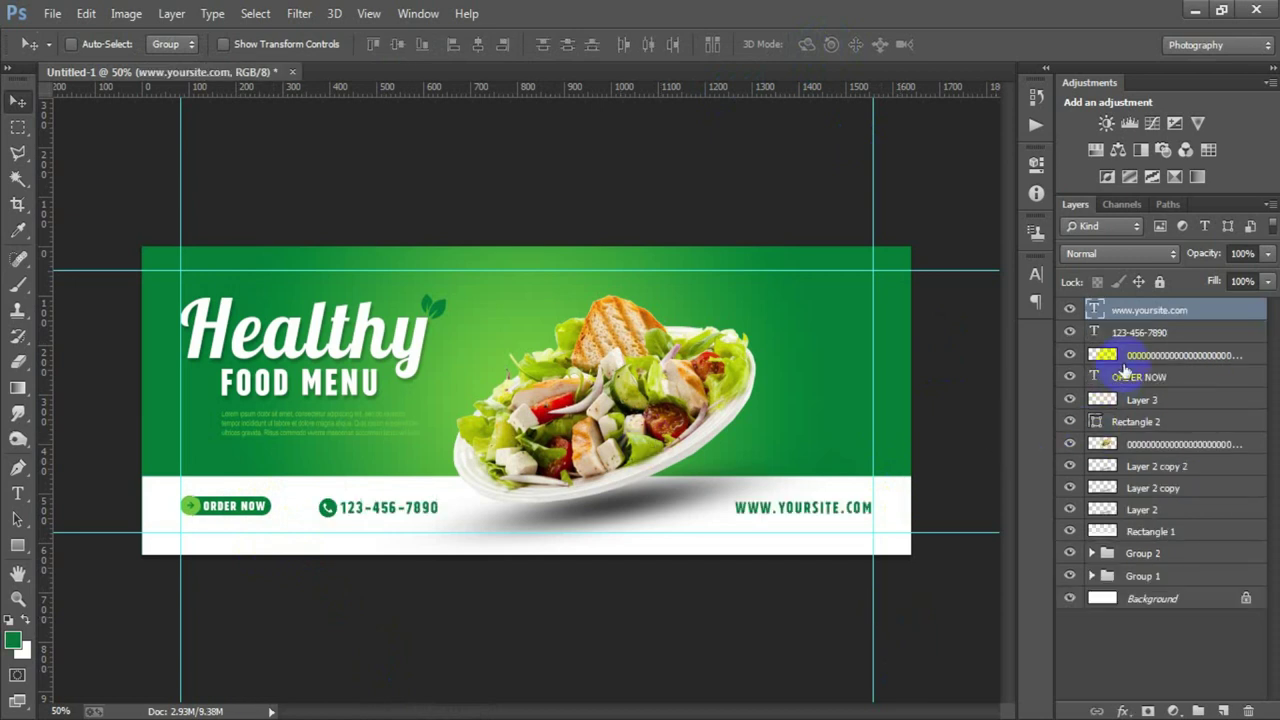
left_click(1150, 532, "shift")
Group the footer layers and draw a square rectangle at the banner's right side
key("ctrl+g")
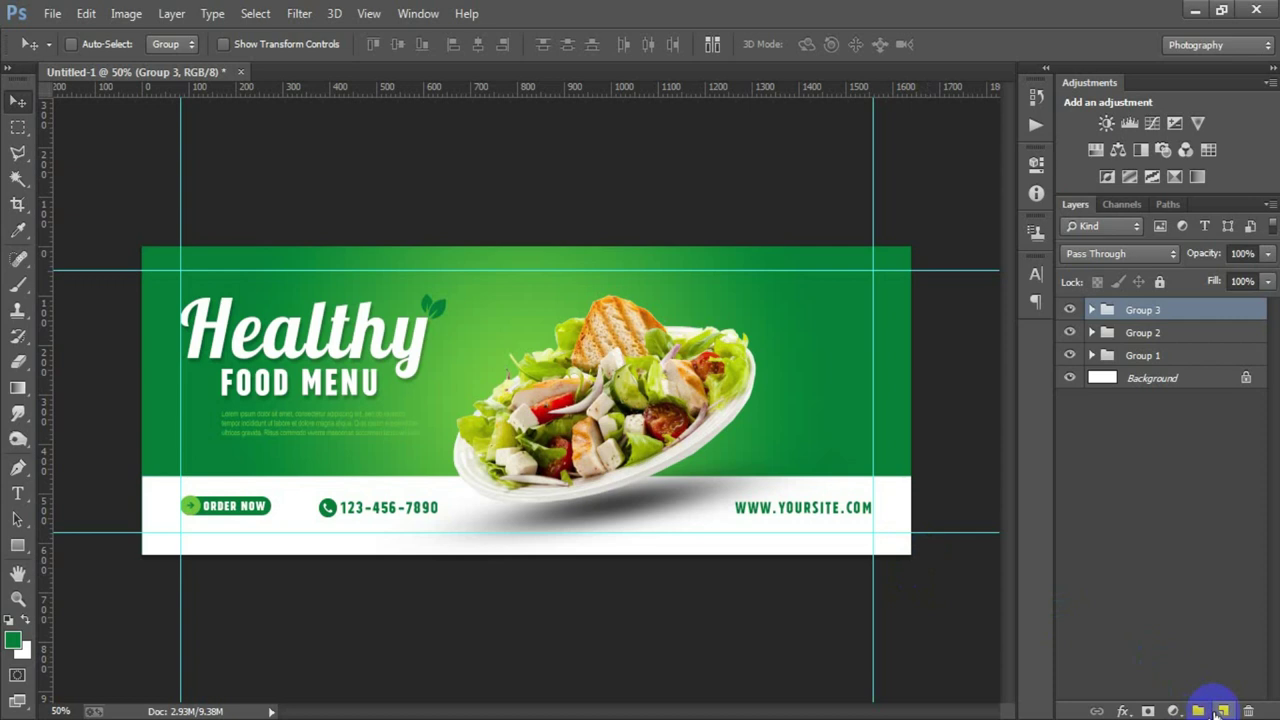
left_click(1221, 711)
left_click(17, 546)
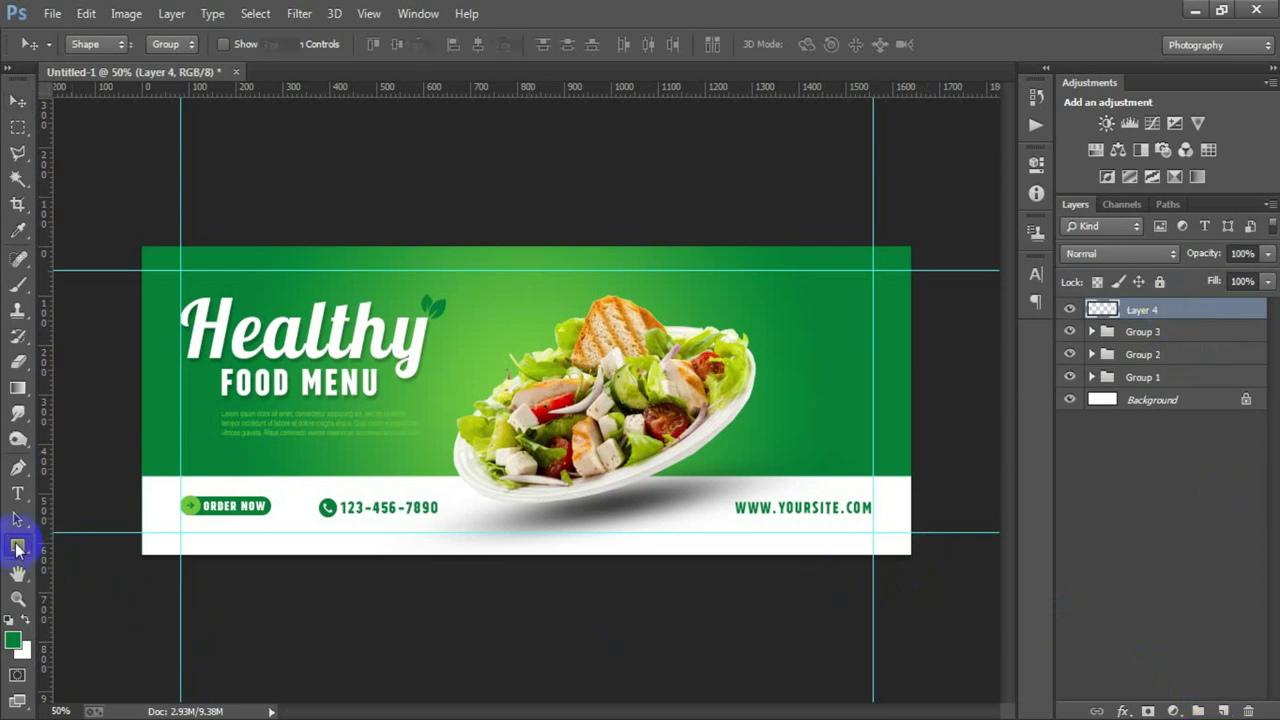
left_click(100, 530)
left_click_drag(793, 381, 867, 464)
Give the square a white fill
left_click(725, 273)
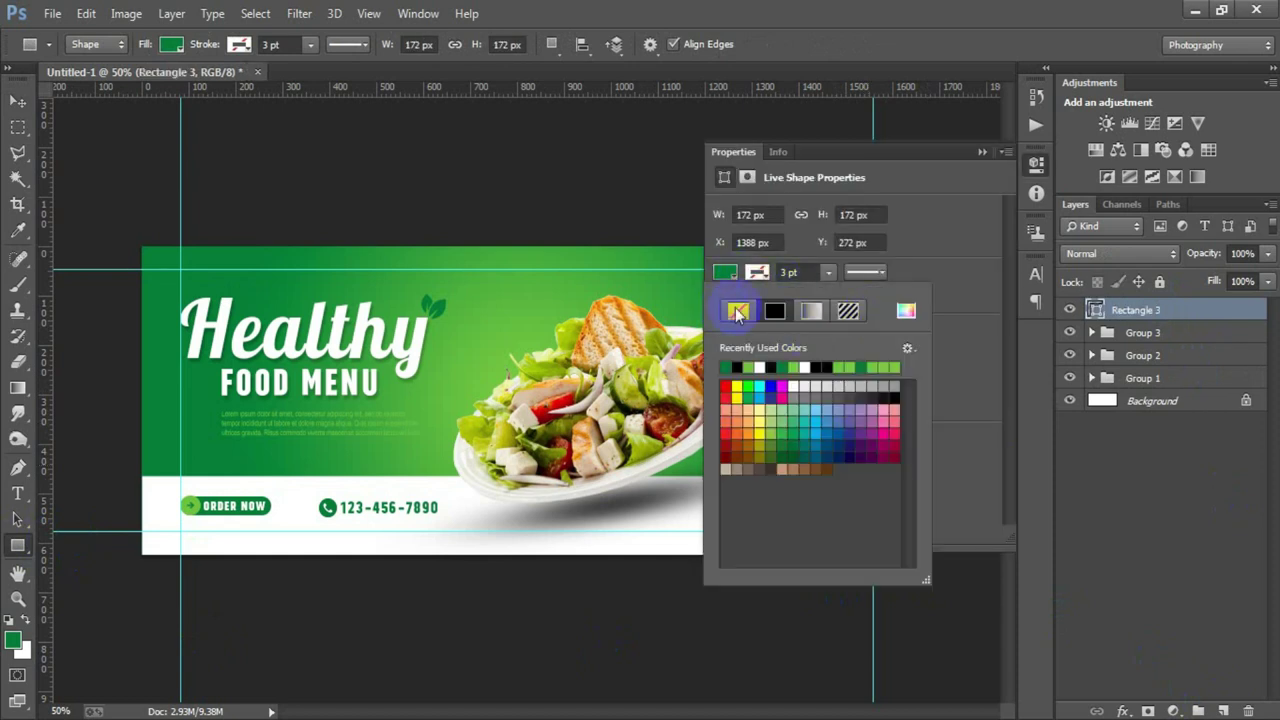
left_click(818, 366)
left_click(982, 152)
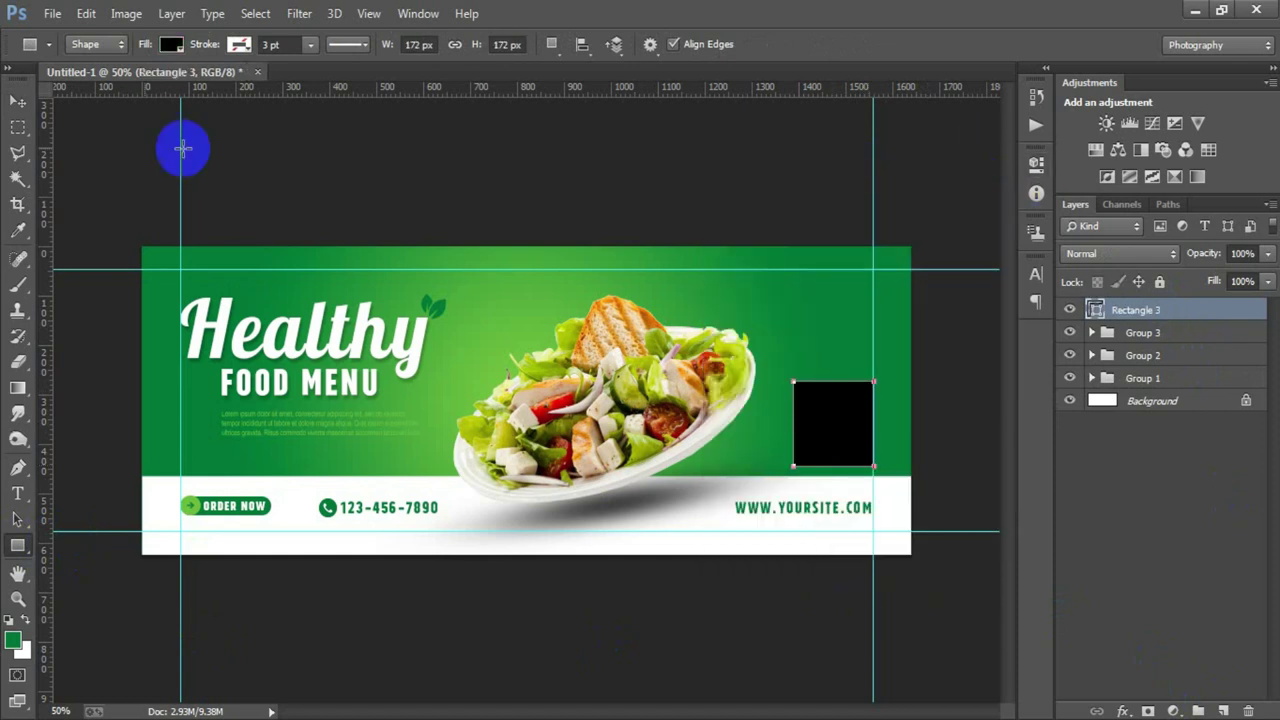
left_click(14, 104)
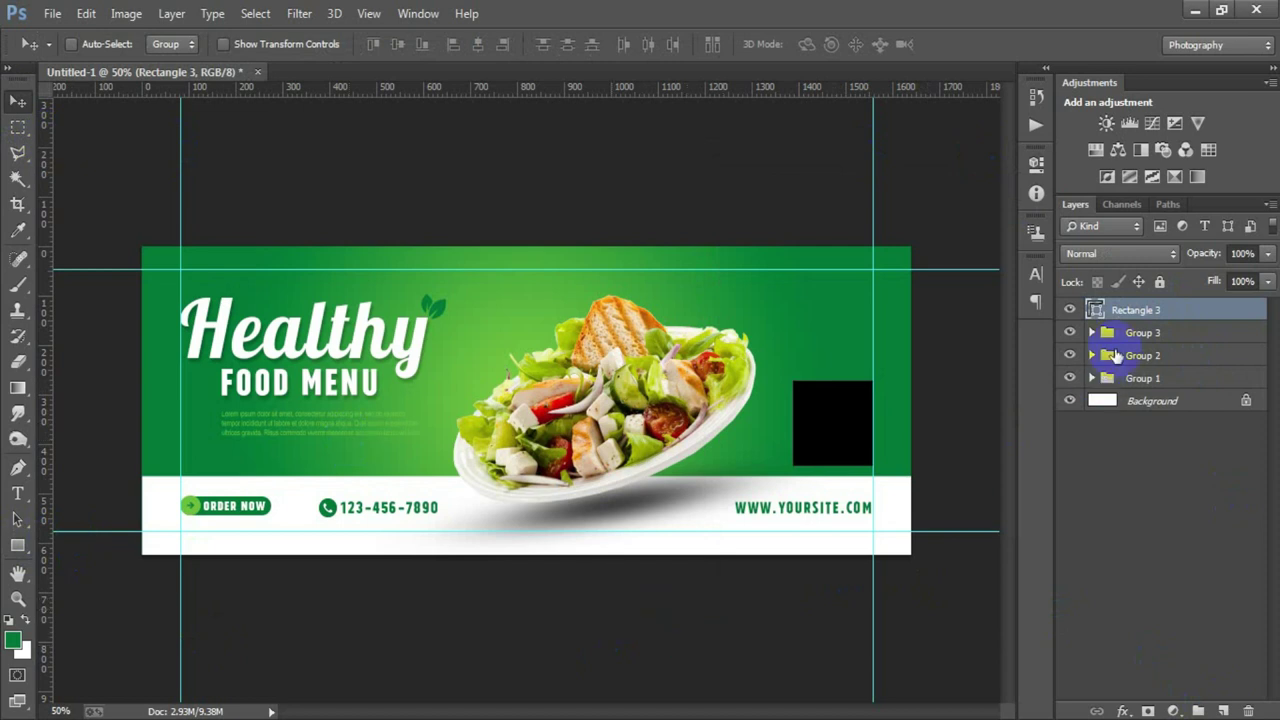
double_click(1095, 310)
left_click_drag(545, 215, 477, 171)
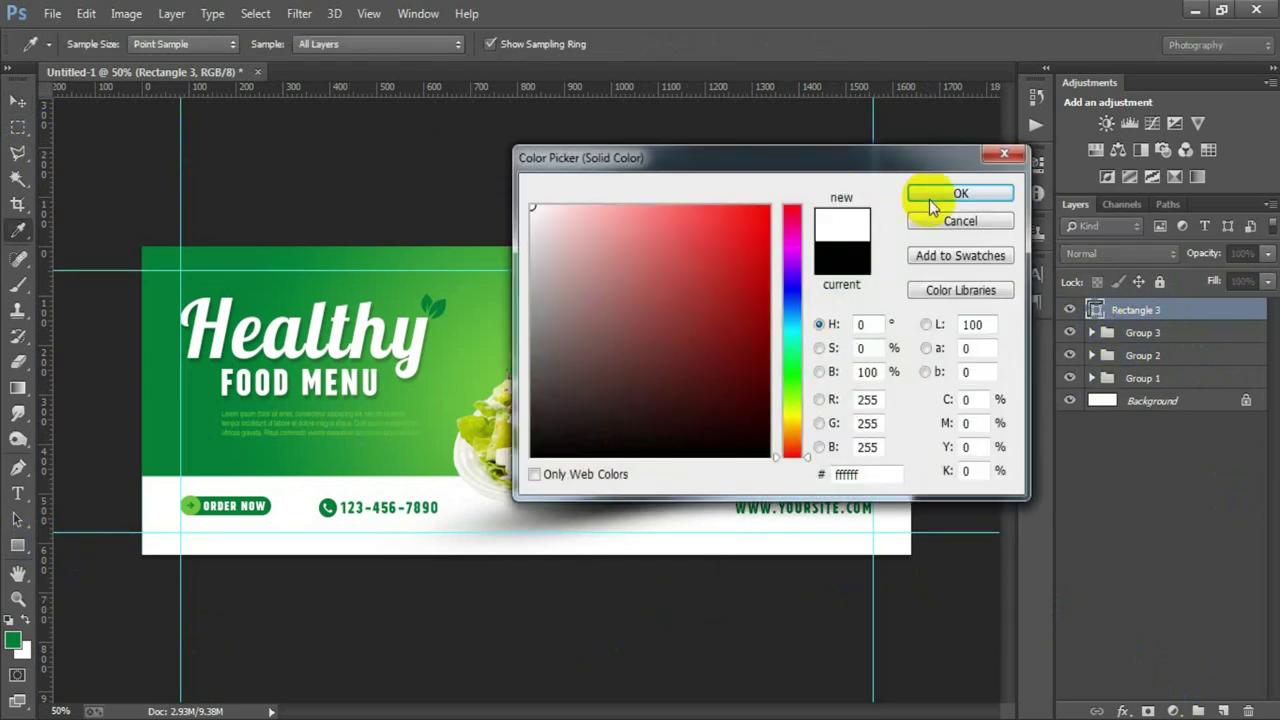
left_click(920, 192)
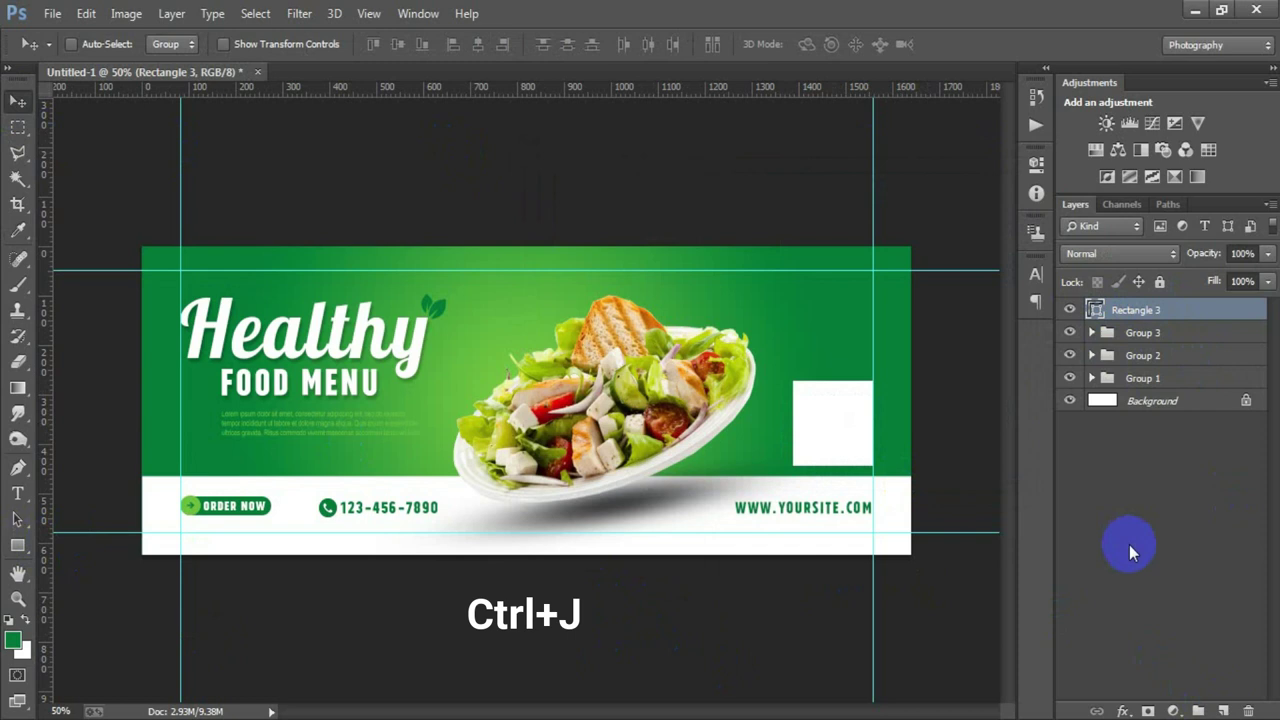
Duplicate the square, fill the copy with the banner's dark green, and reduce its height
key("ctrl+j")
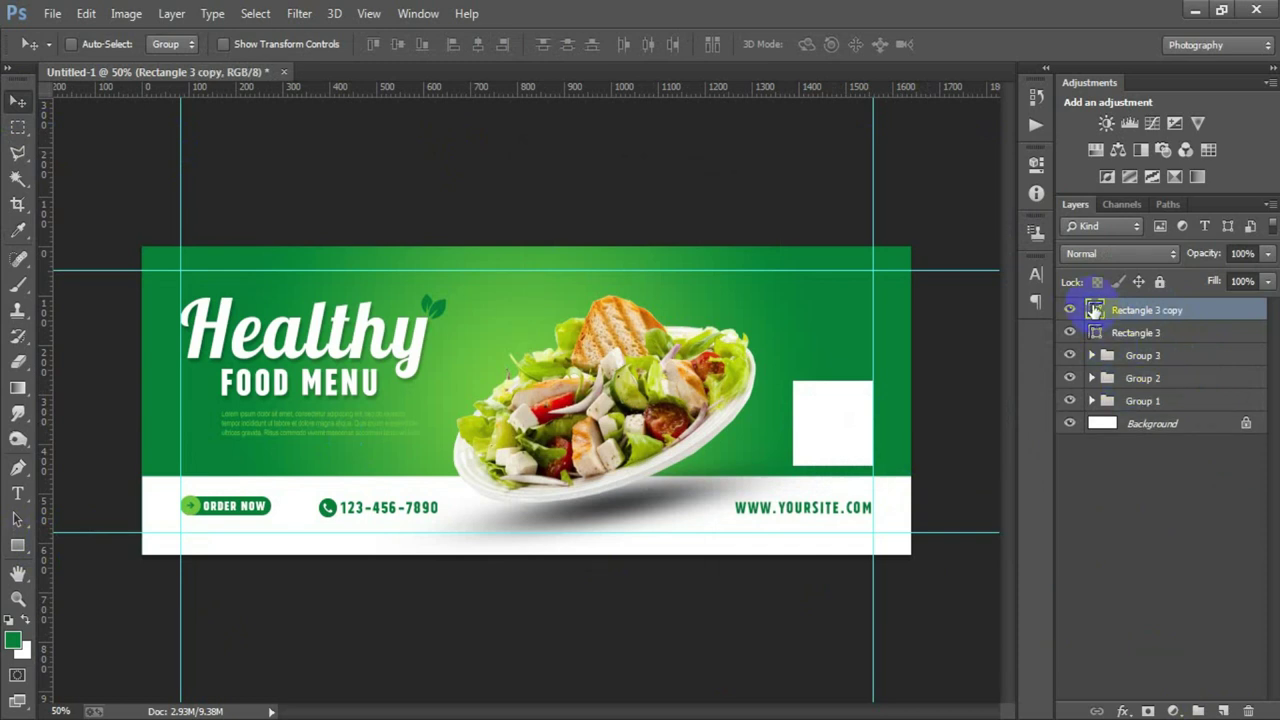
double_click(1095, 310)
left_click(160, 318)
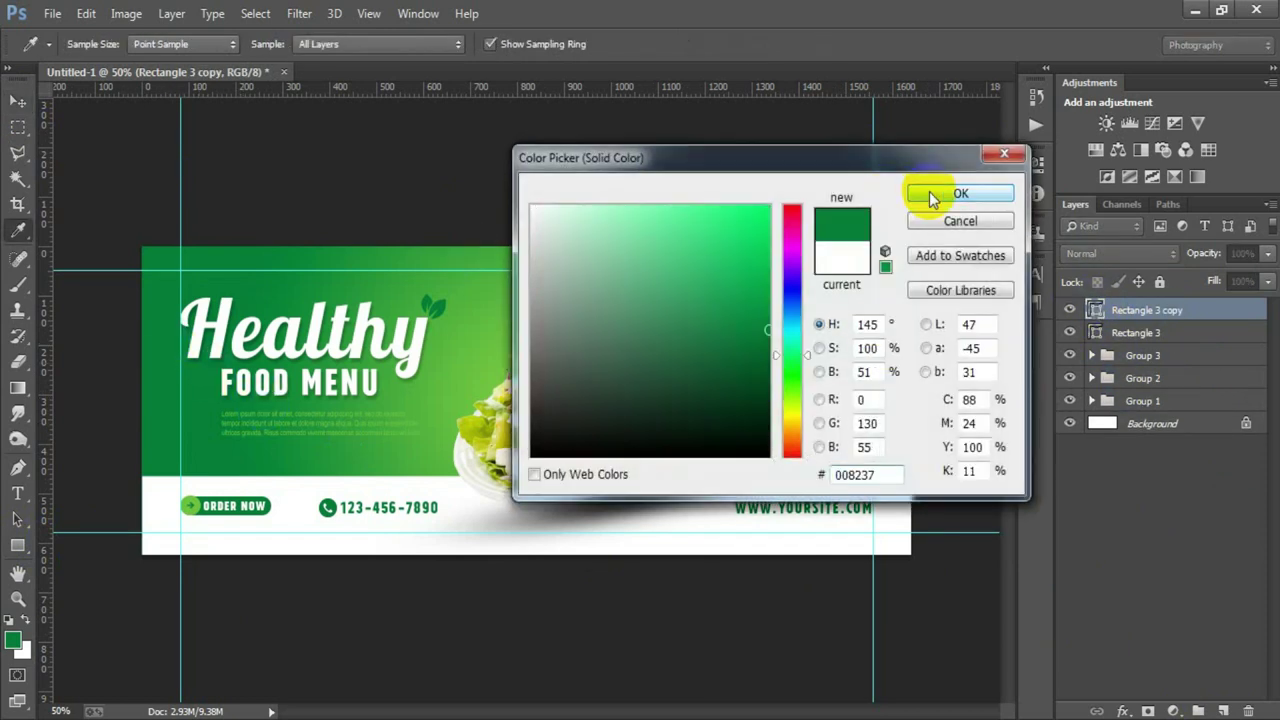
left_click(929, 194)
key("ctrl+t")
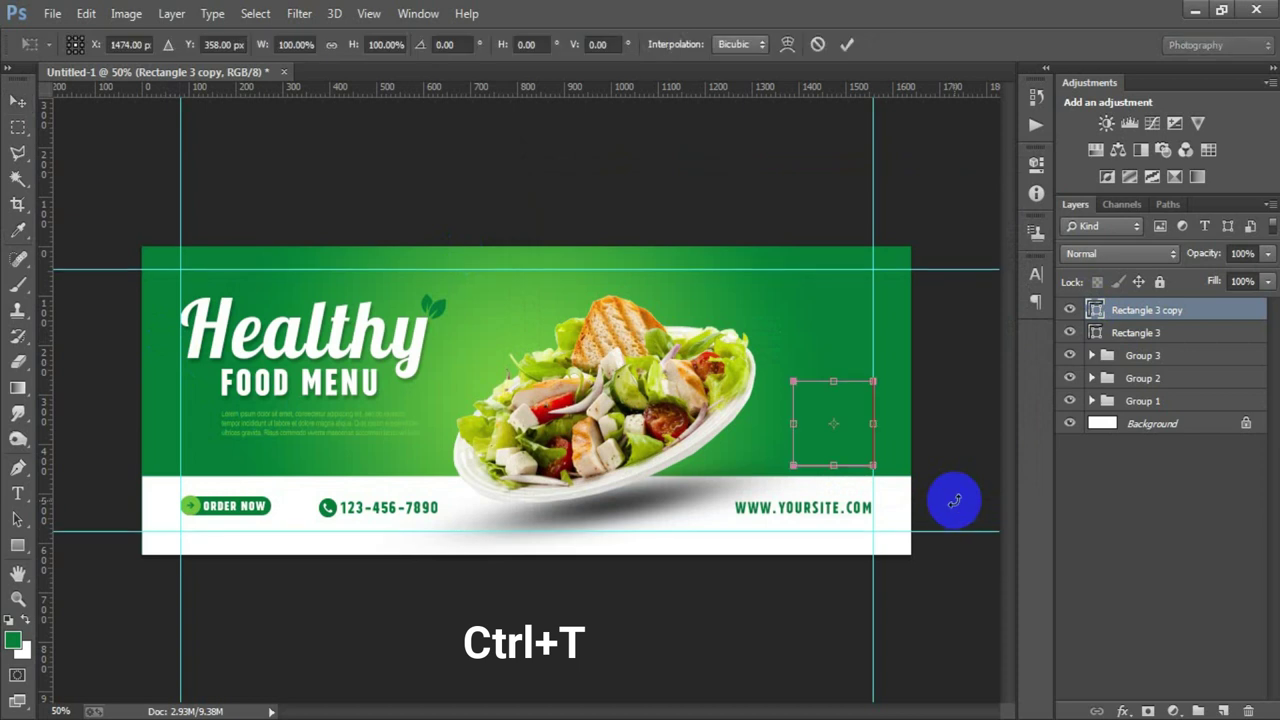
left_click_drag(833, 378, 831, 448)
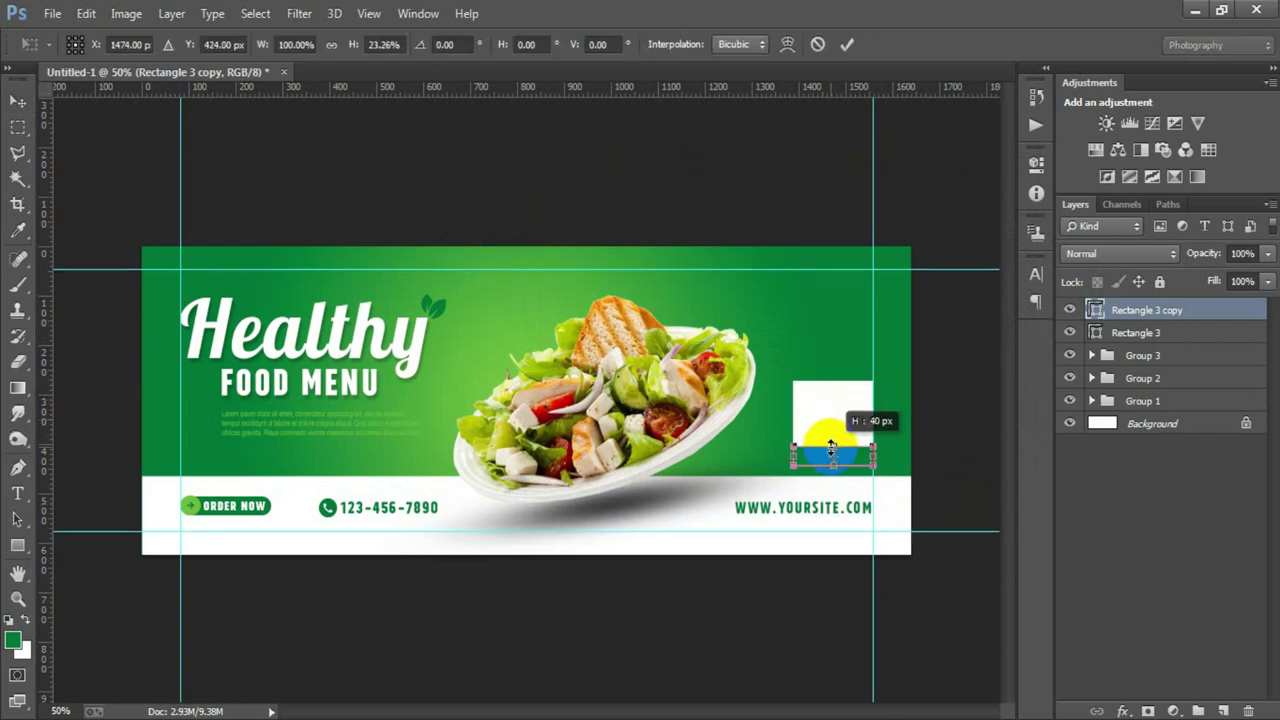
left_click(846, 44)
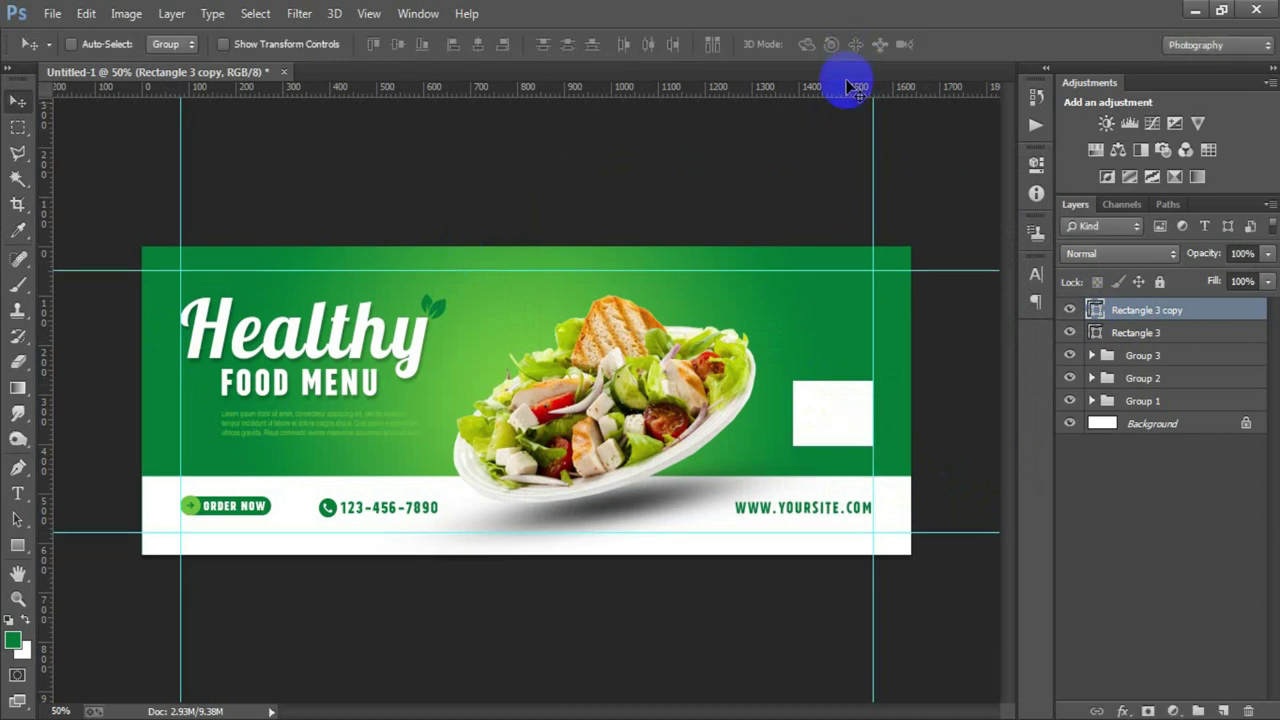
On a new layer, add FREE HOME DELIVERY text coloured white
left_click(1223, 711)
left_click(20, 493)
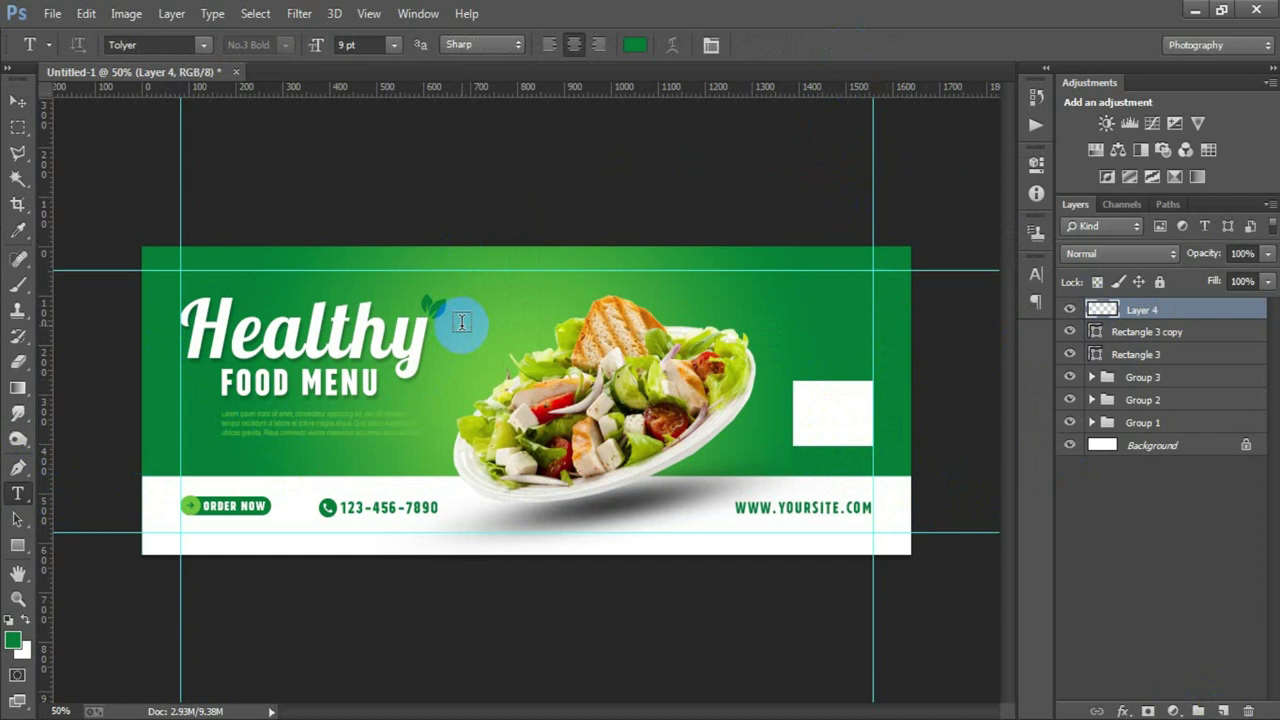
left_click(511, 360)
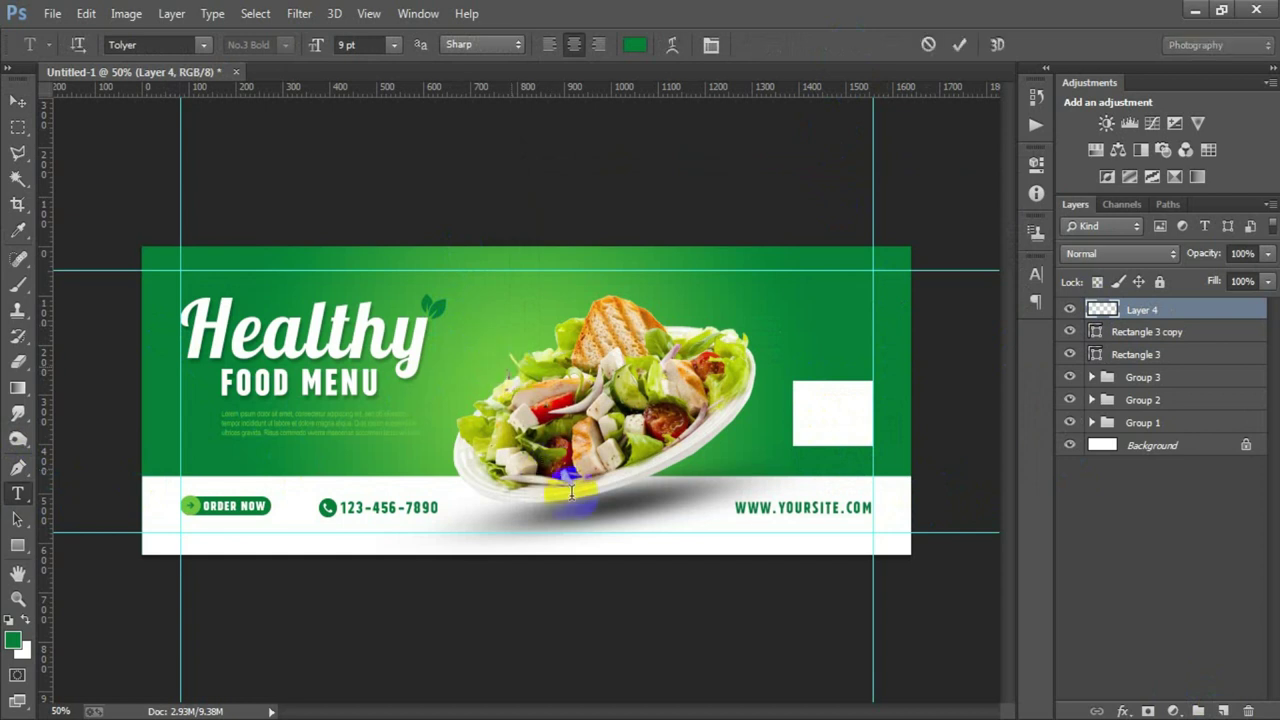
type("FREE HOME DELIVERY")
left_click(17, 101)
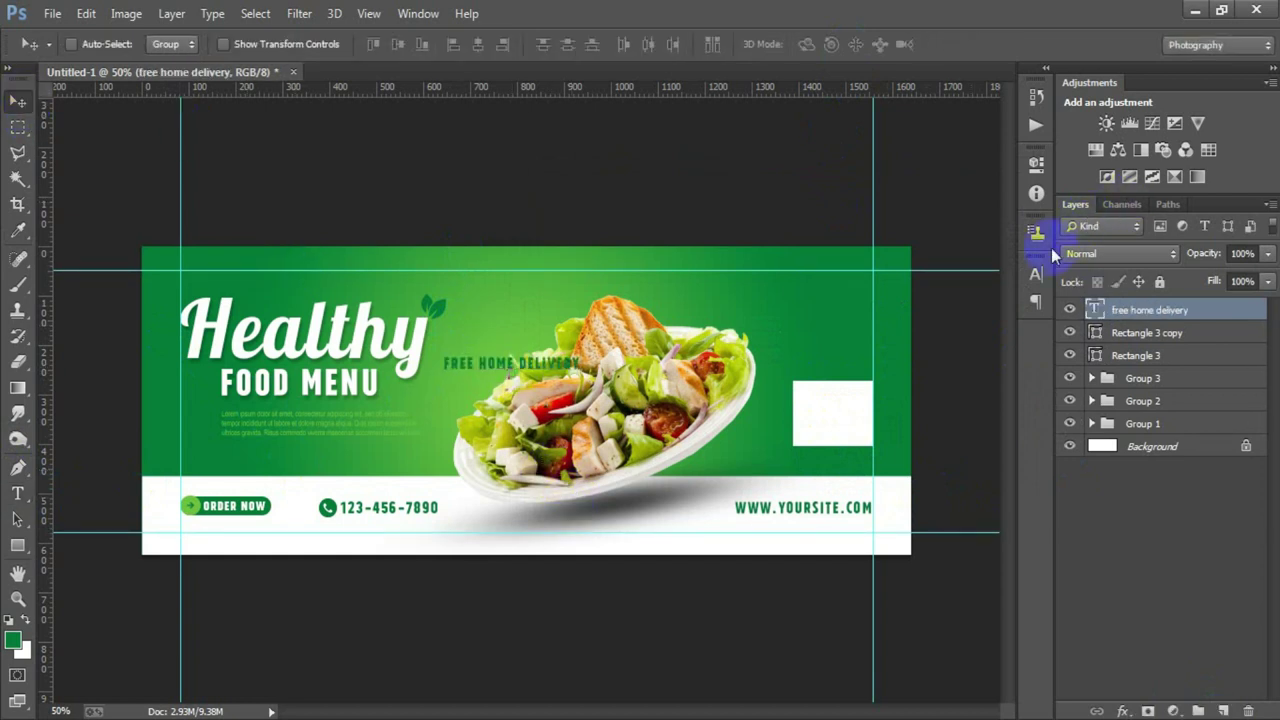
left_click(1035, 280)
left_click(980, 380)
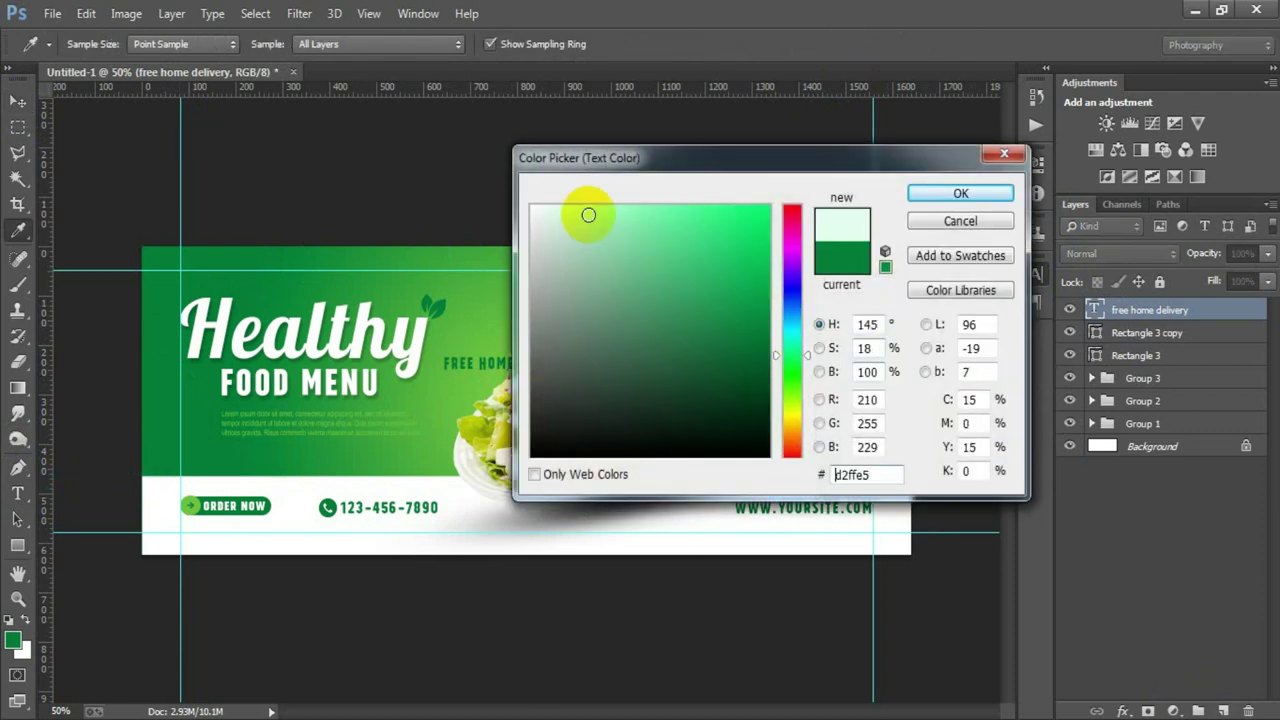
left_click(533, 207)
left_click(985, 195)
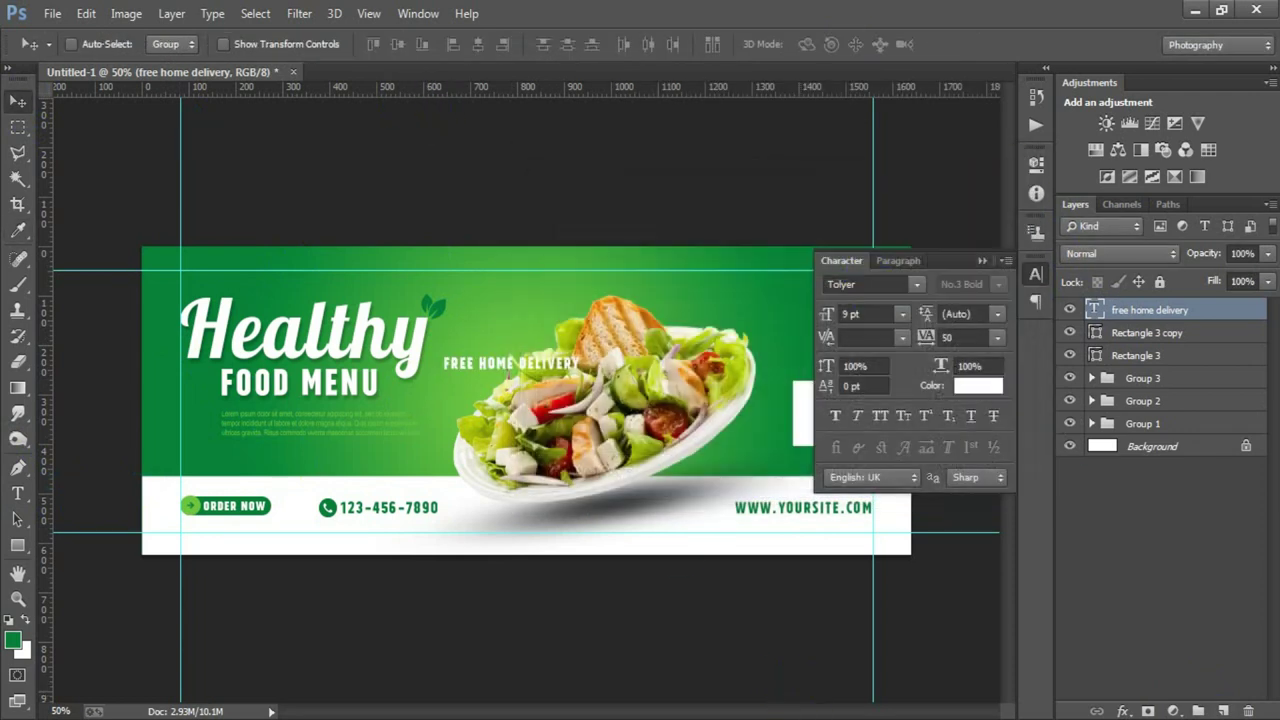
Move the delivery text to the lower right and shrink it to sit under the white box
left_click_drag(545, 425, 807, 515)
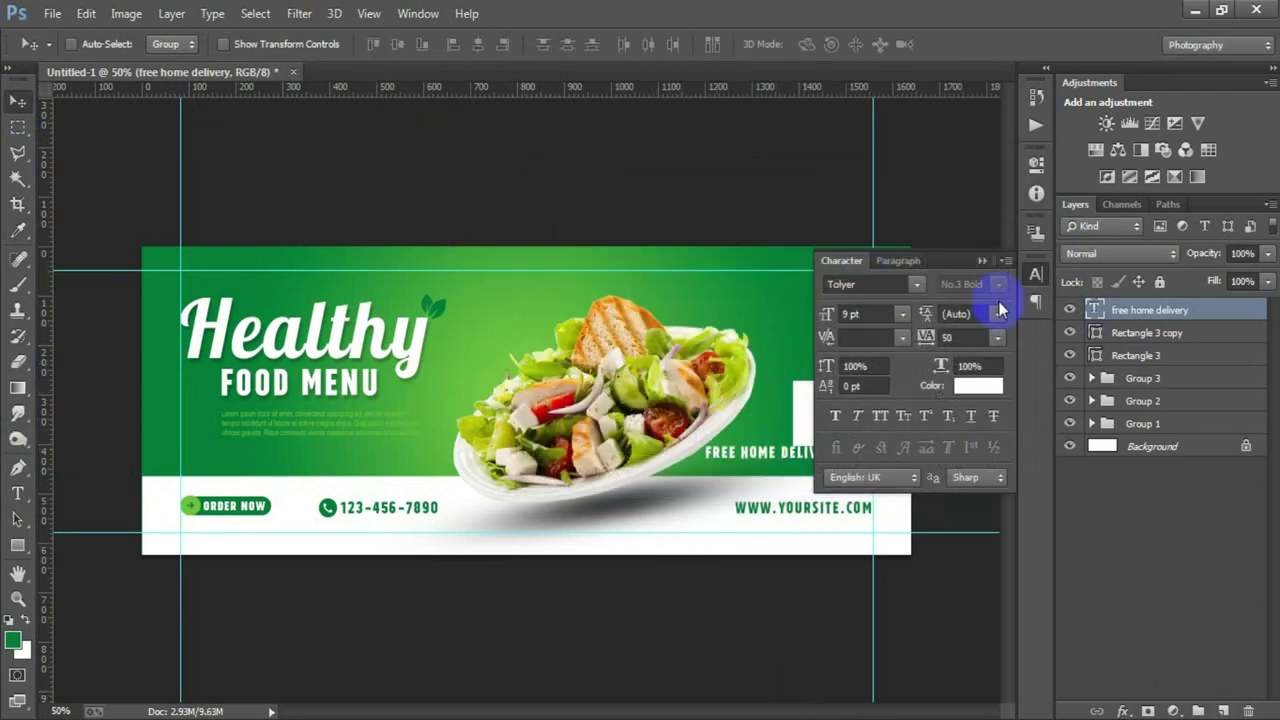
left_click(982, 260)
key("ctrl+t")
left_click_drag(706, 446, 800, 452)
key("Return")
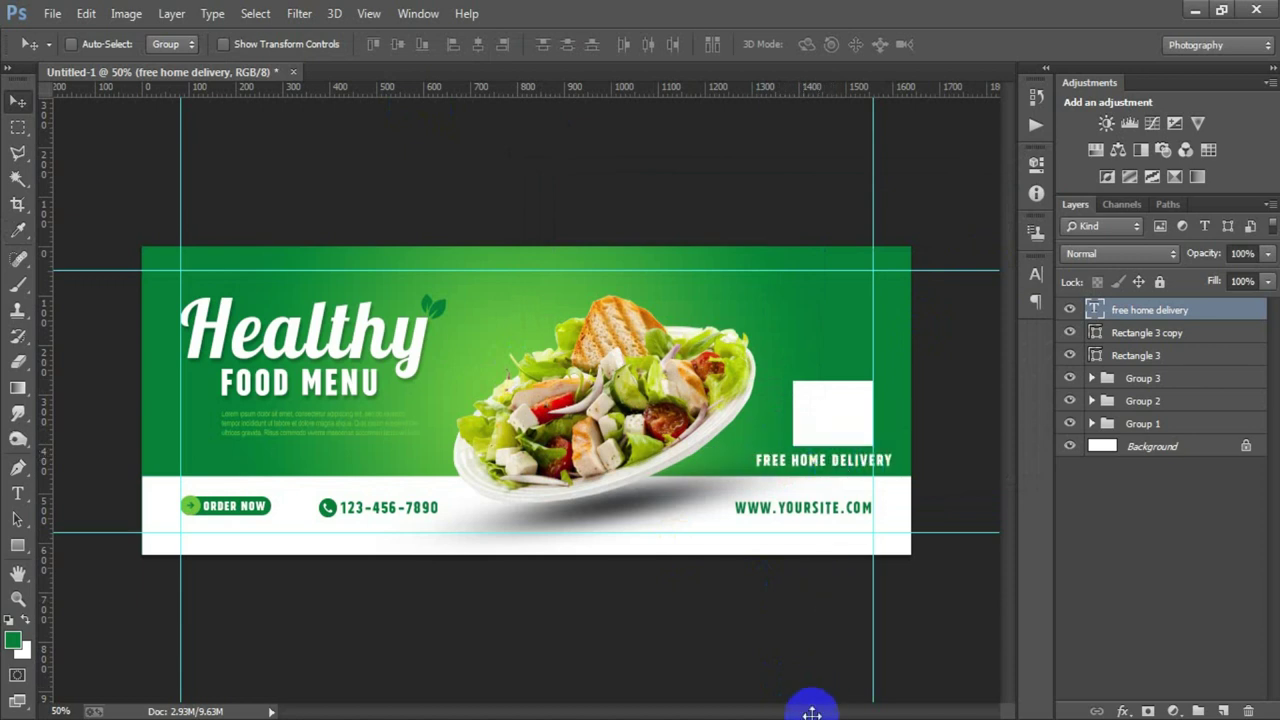
left_click(55, 13)
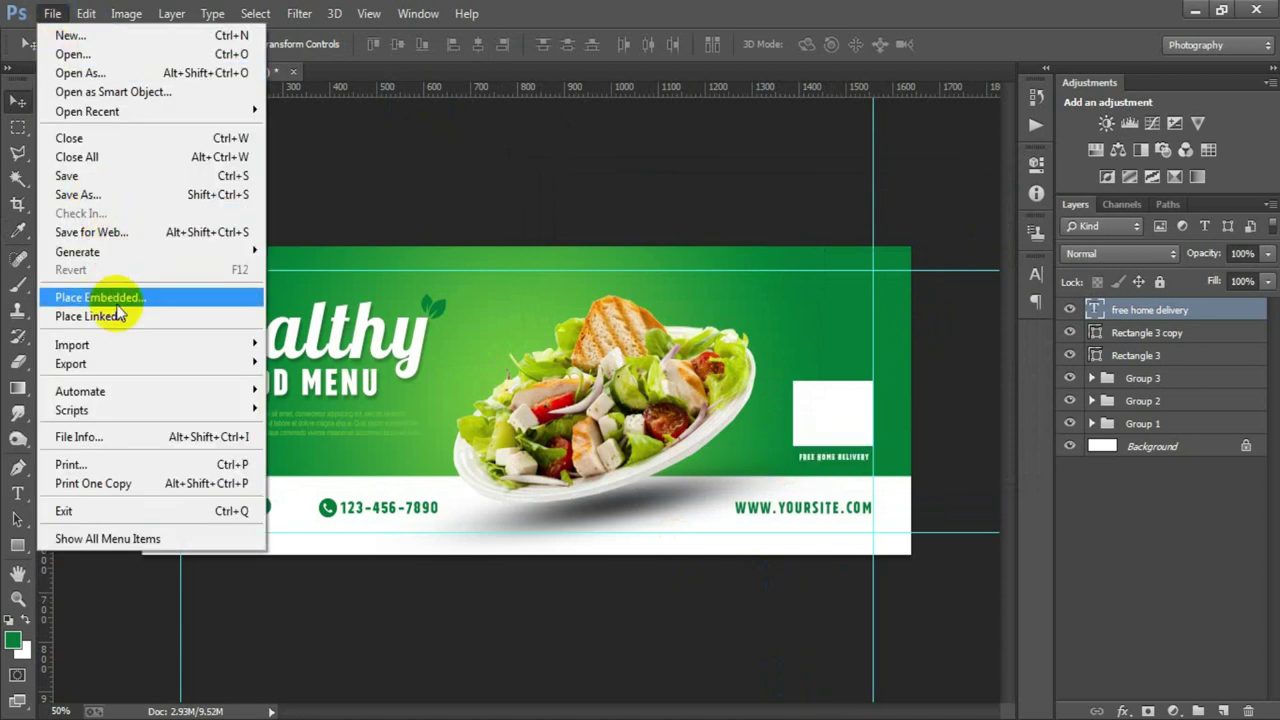
Place the delivery scooter icon as an embedded image, shrink it, and move it into the white box
left_click(120, 290)
double_click(787, 282)
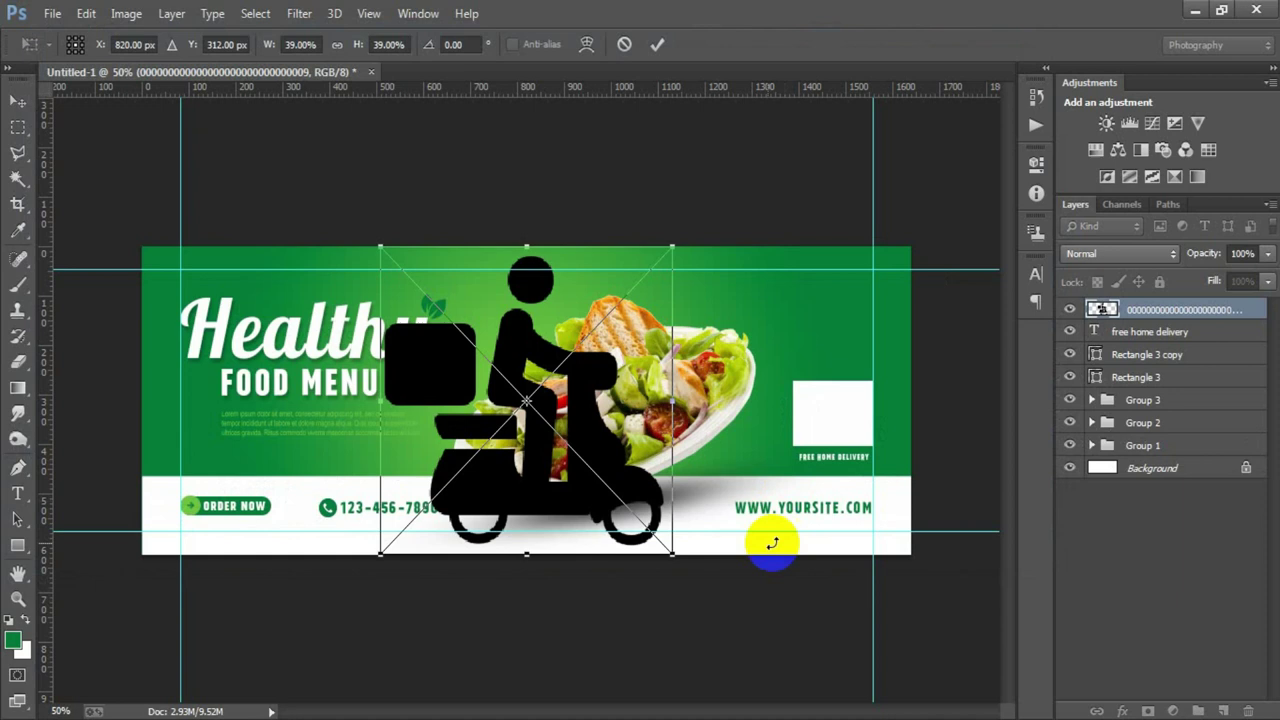
left_click_drag(668, 553, 550, 412)
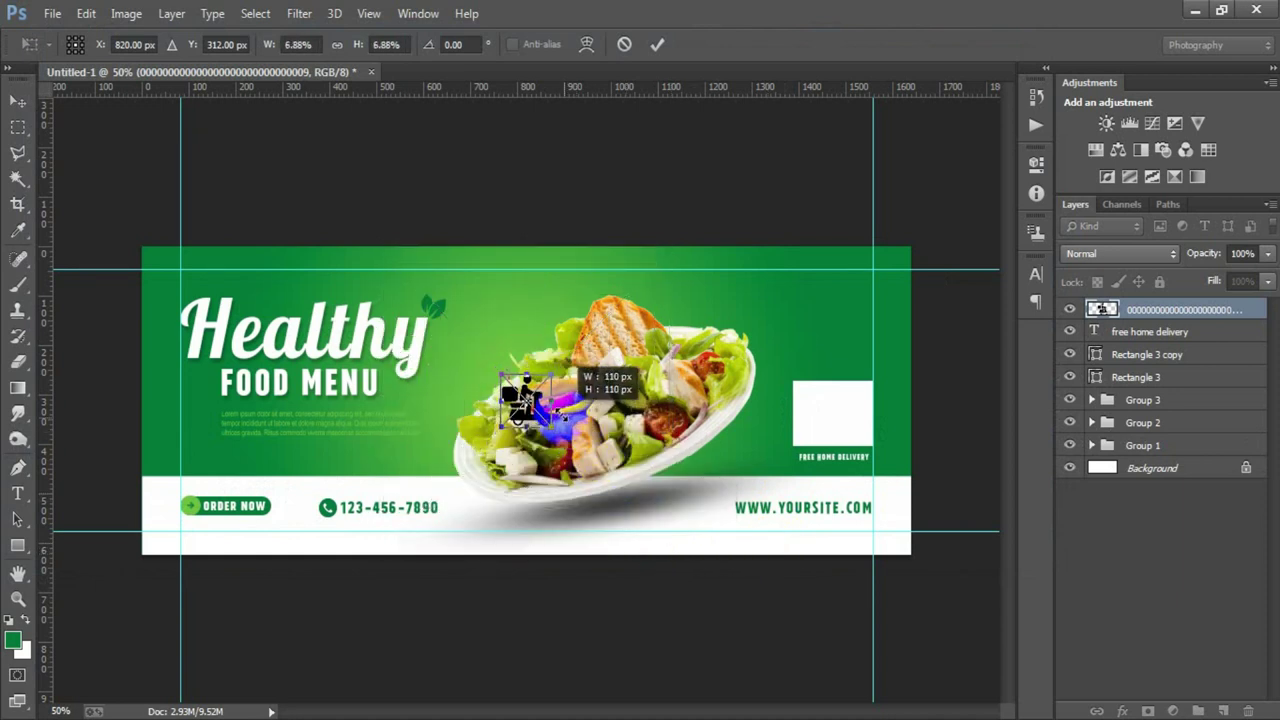
left_click_drag(550, 410, 536, 408)
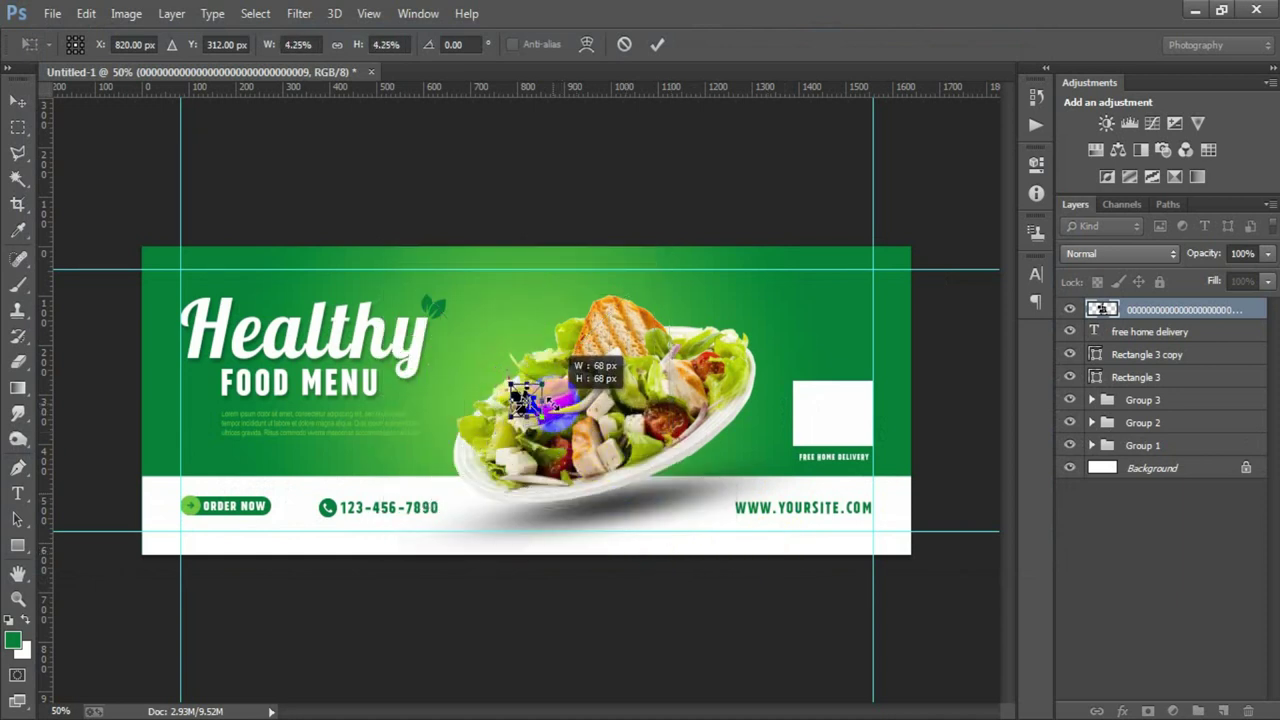
left_click(657, 44)
left_click_drag(585, 458, 855, 428)
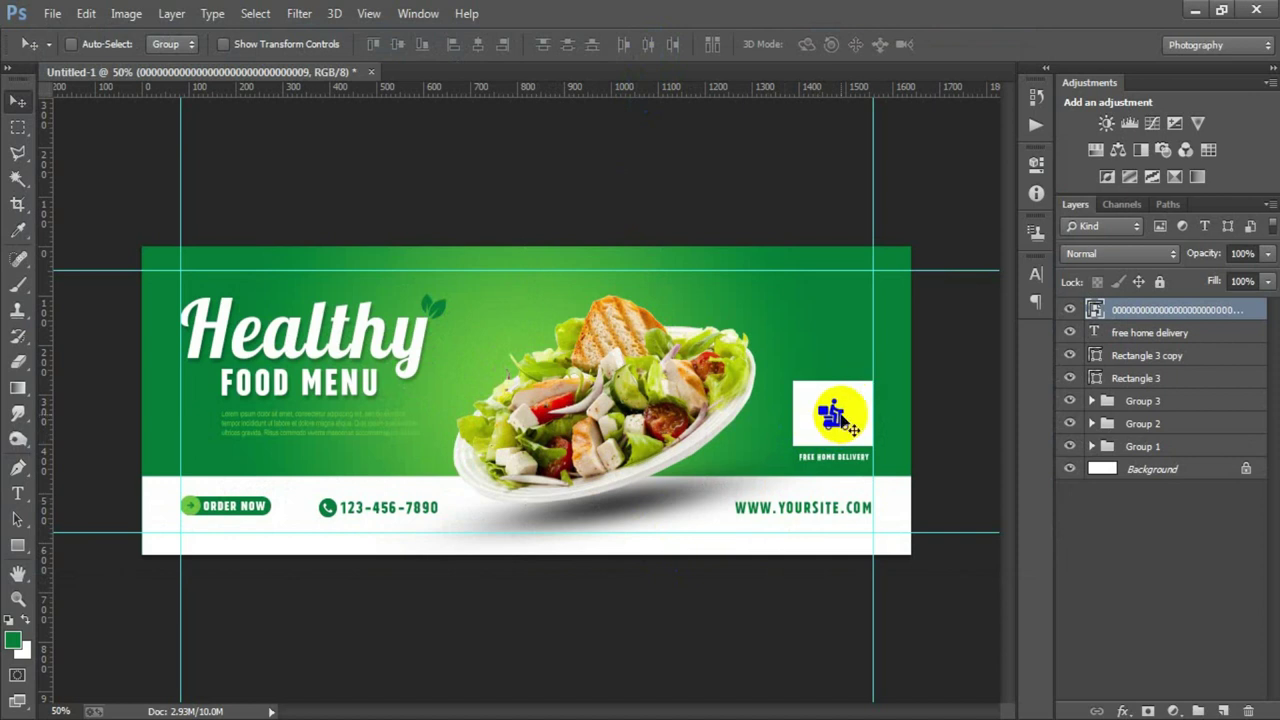
Enlarge the scooter icon to fill the box, rasterize it and fill it green
key("ctrl+t")
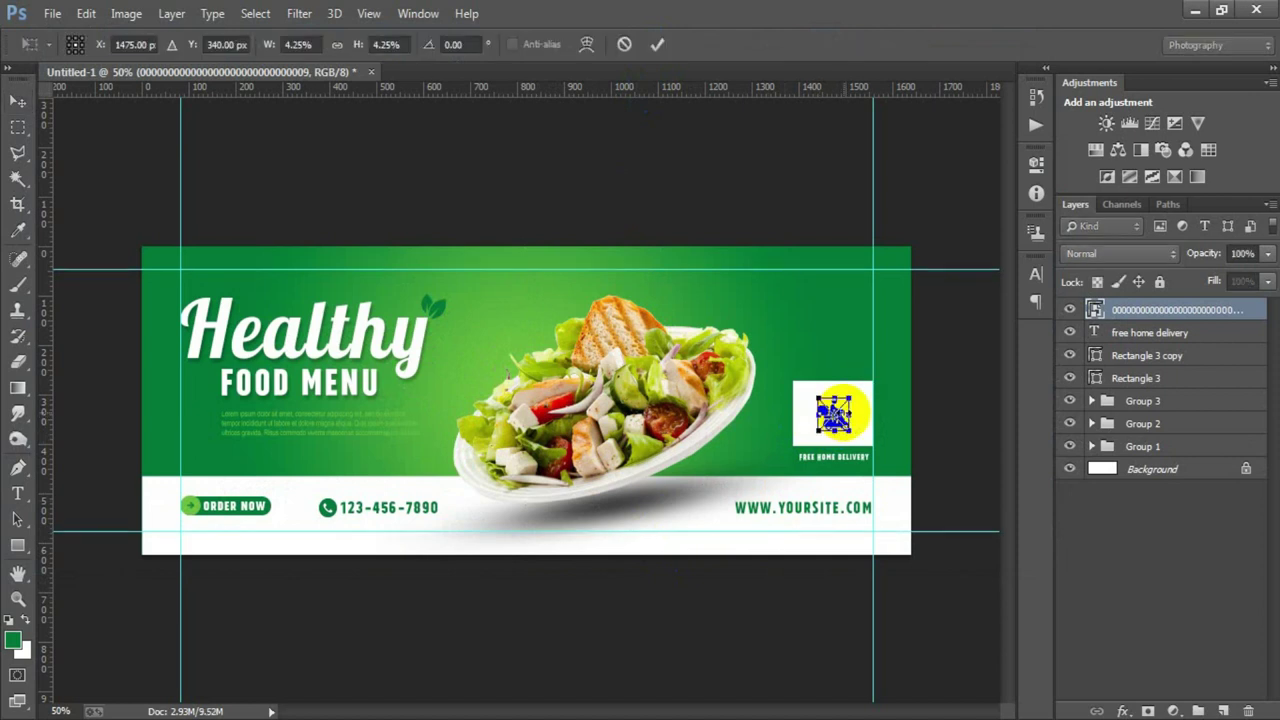
left_click_drag(851, 435, 861, 445)
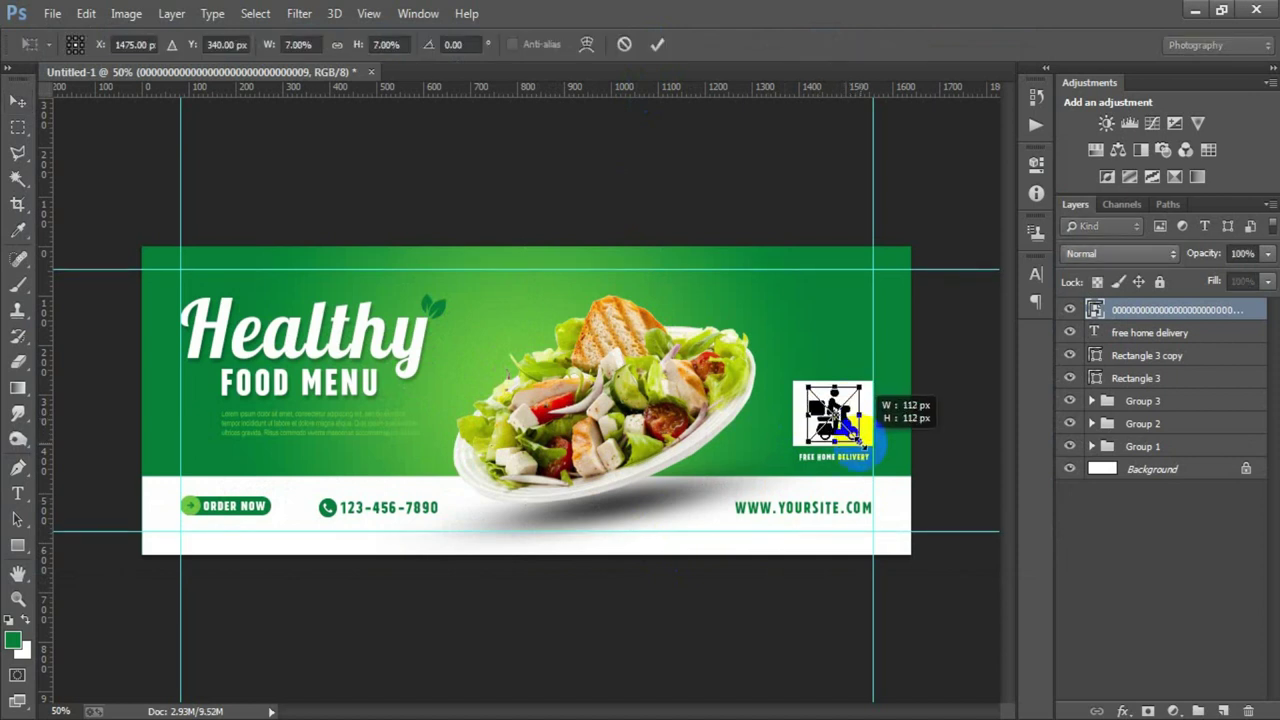
left_click(657, 44)
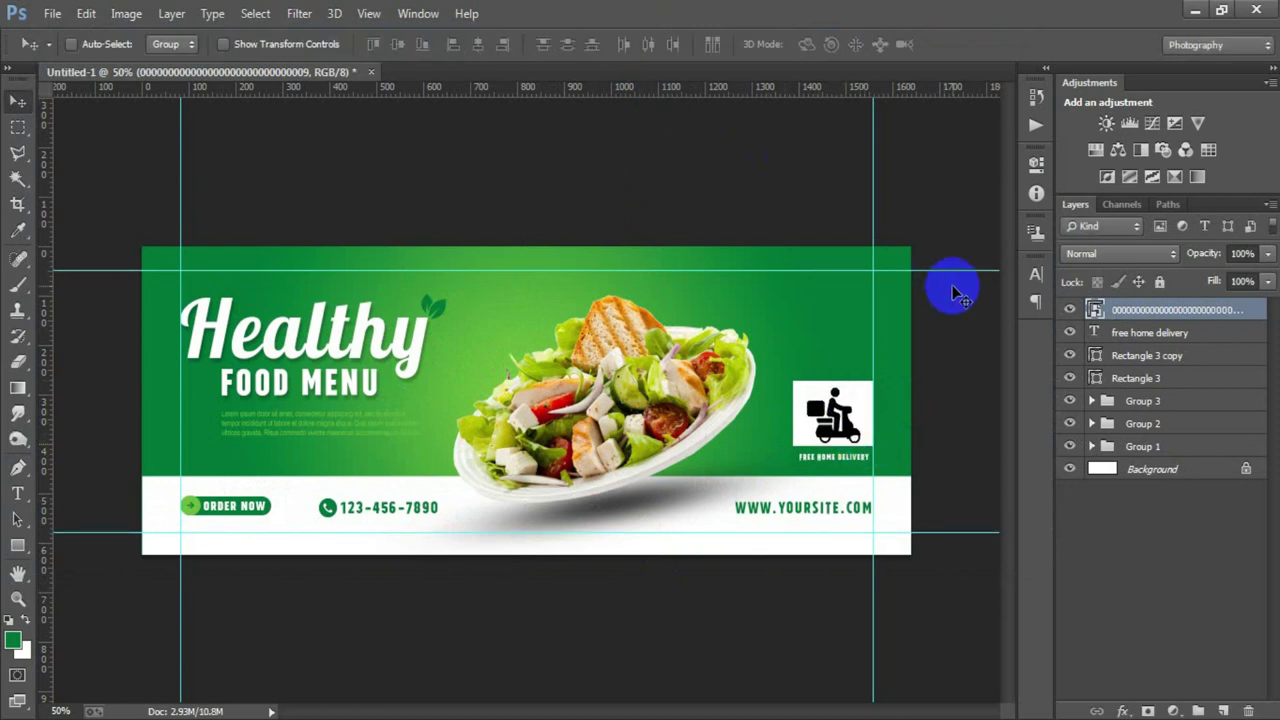
right_click(1143, 318)
left_click(790, 296)
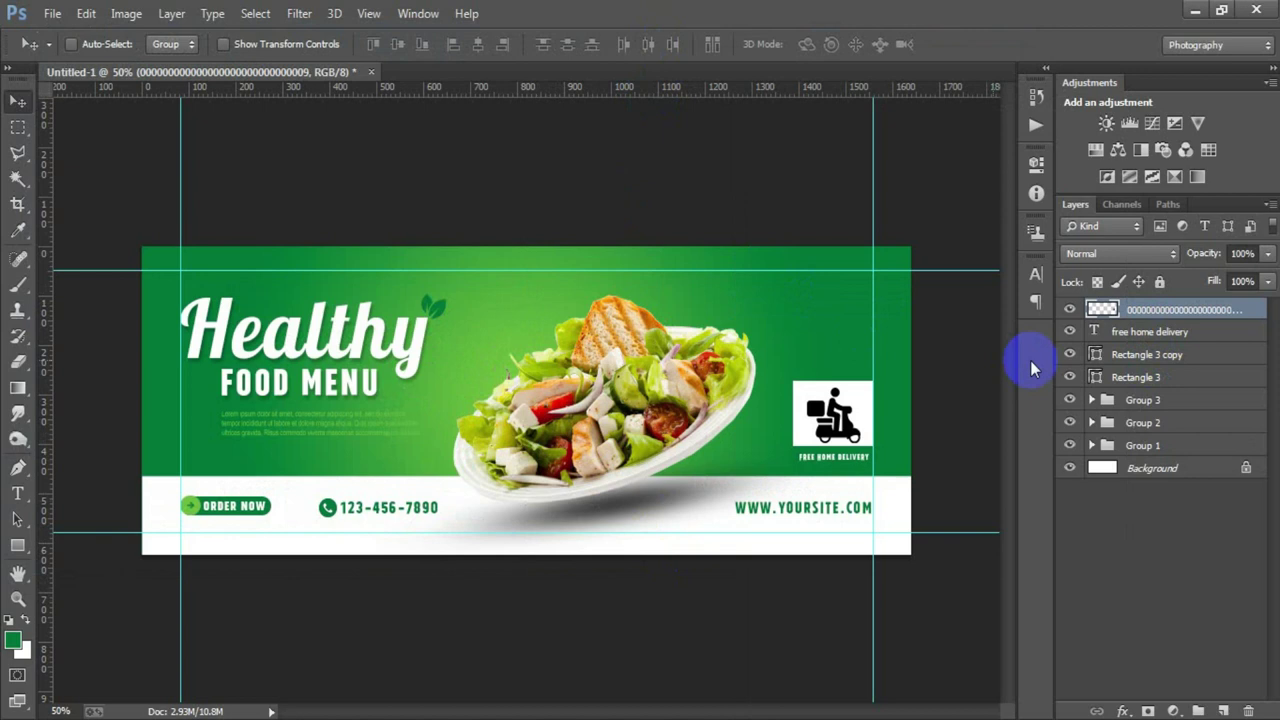
key("alt+shift+BackSpace")
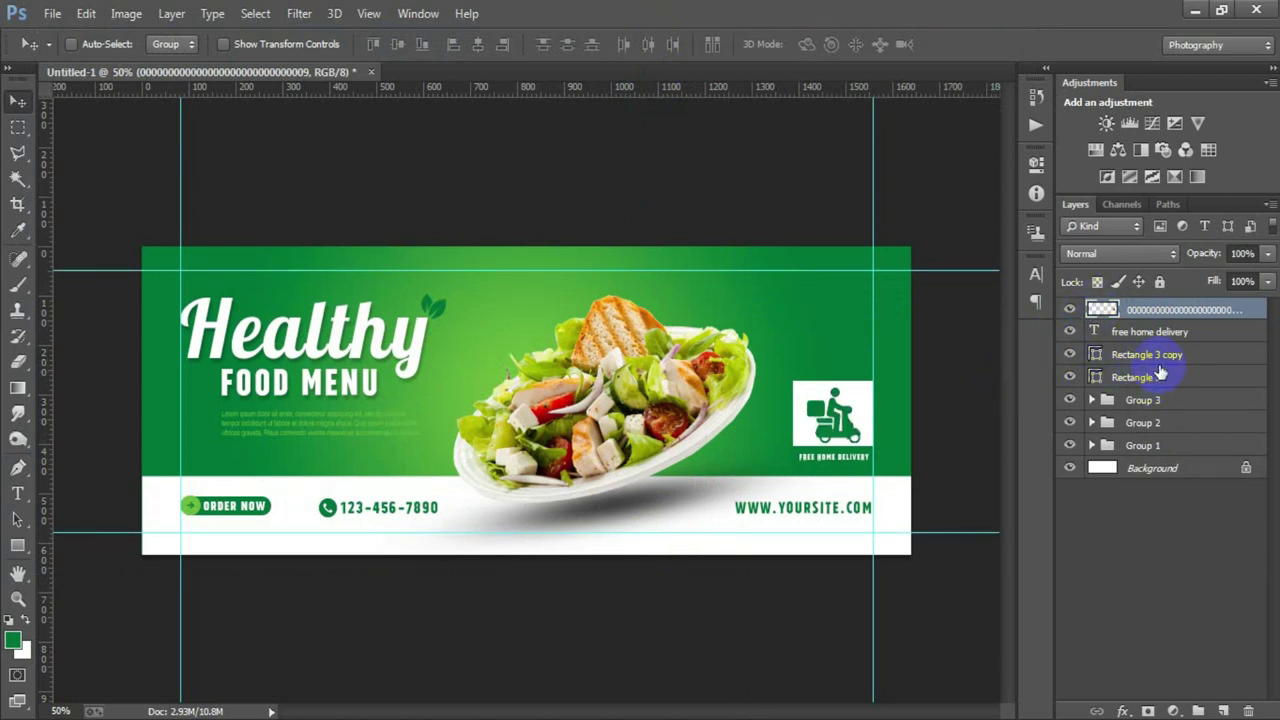
Select the delivery text, rectangle copy and Rectangle 3 and shrink the badge slightly
left_click(1159, 358, "shift")
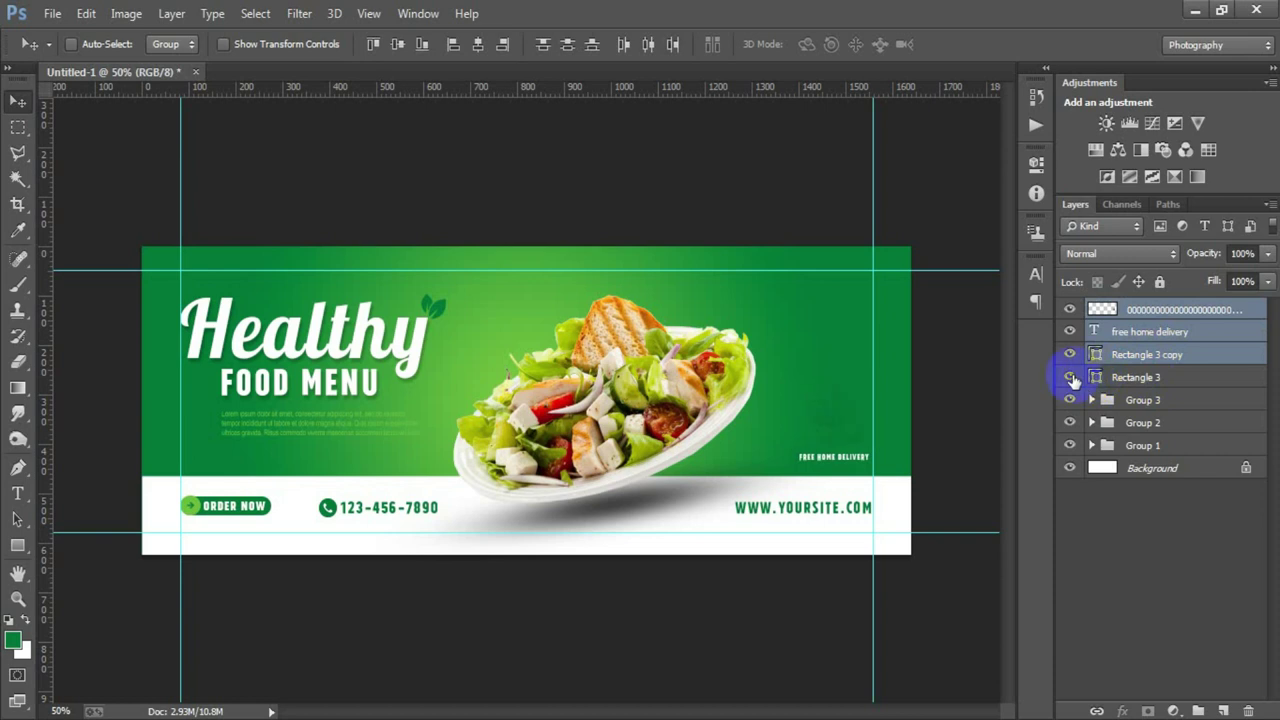
left_click(1118, 384, "shift")
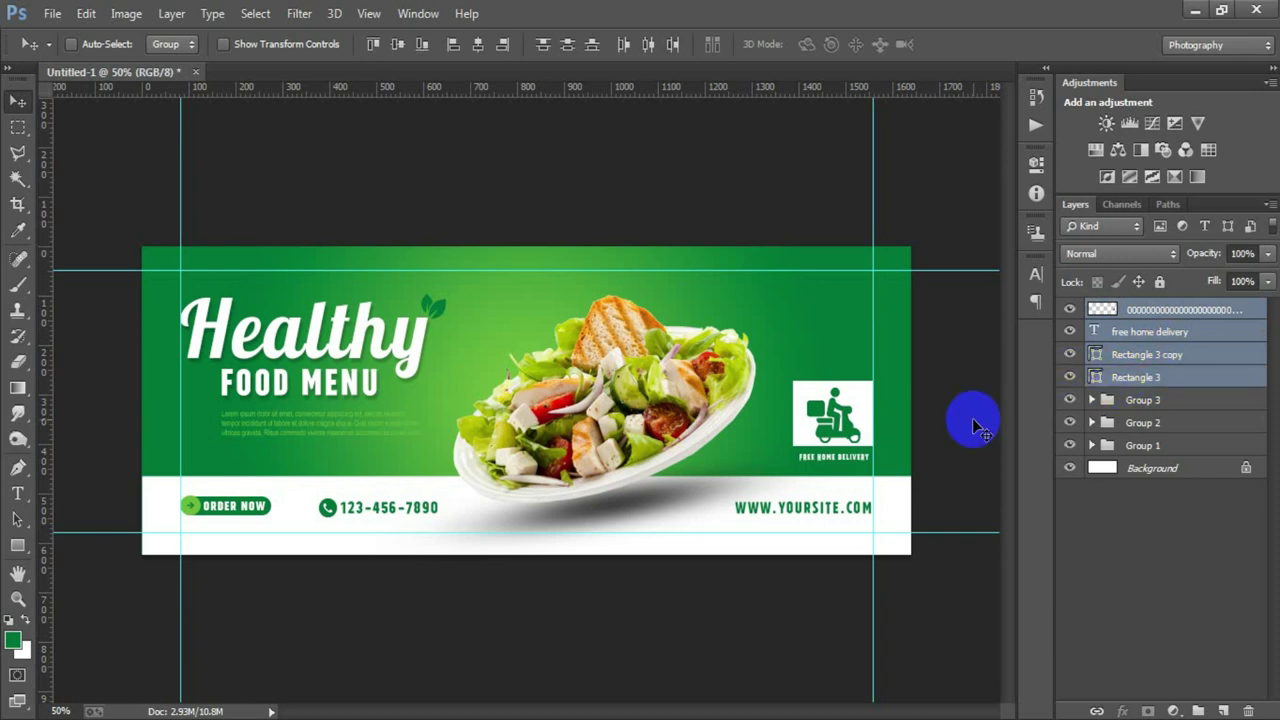
key("ctrl+t")
left_click_drag(873, 466, 869, 462)
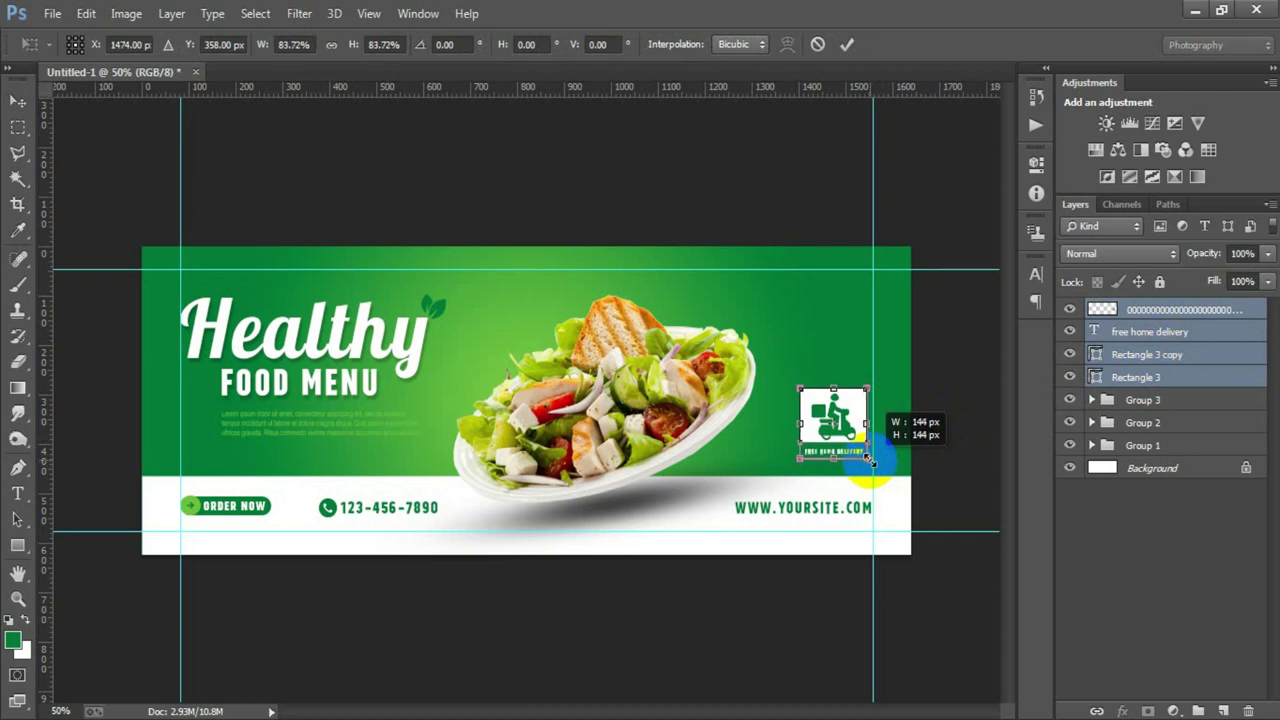
key("Return")
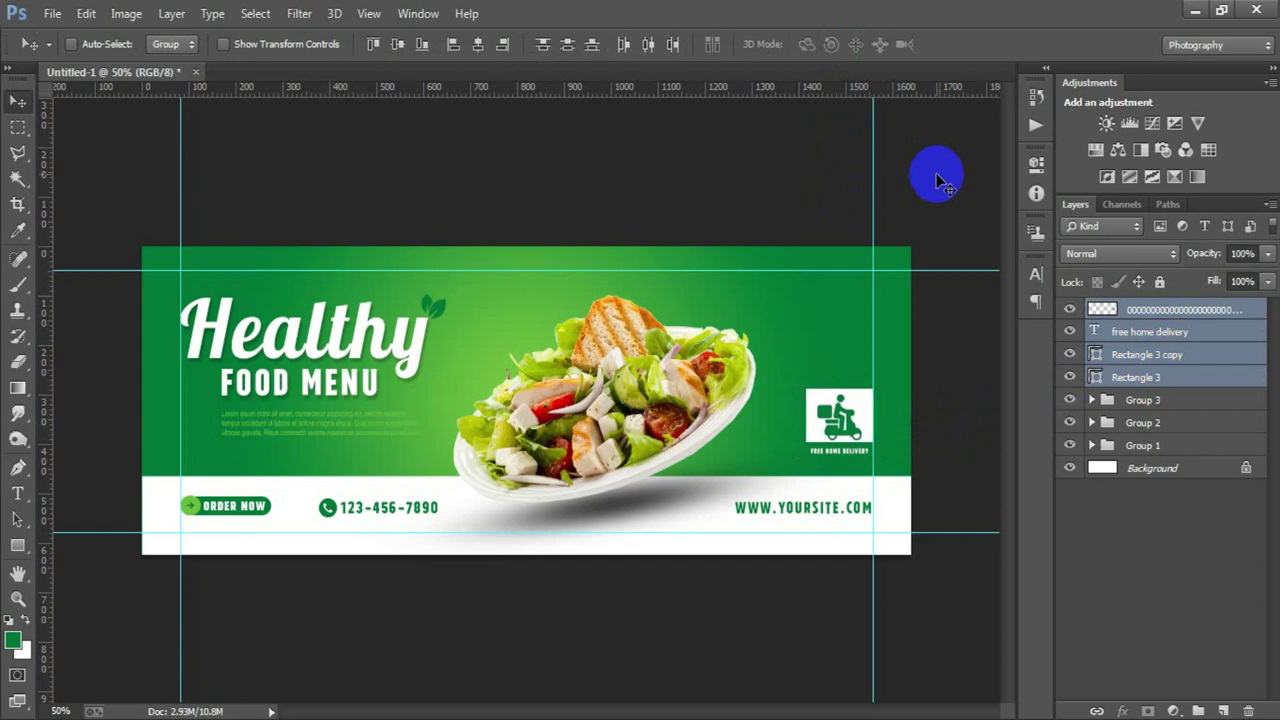
Place the black bookmark ribbon as a linked image, scaled down at the banner's top right
left_click(52, 14)
left_click(94, 312)
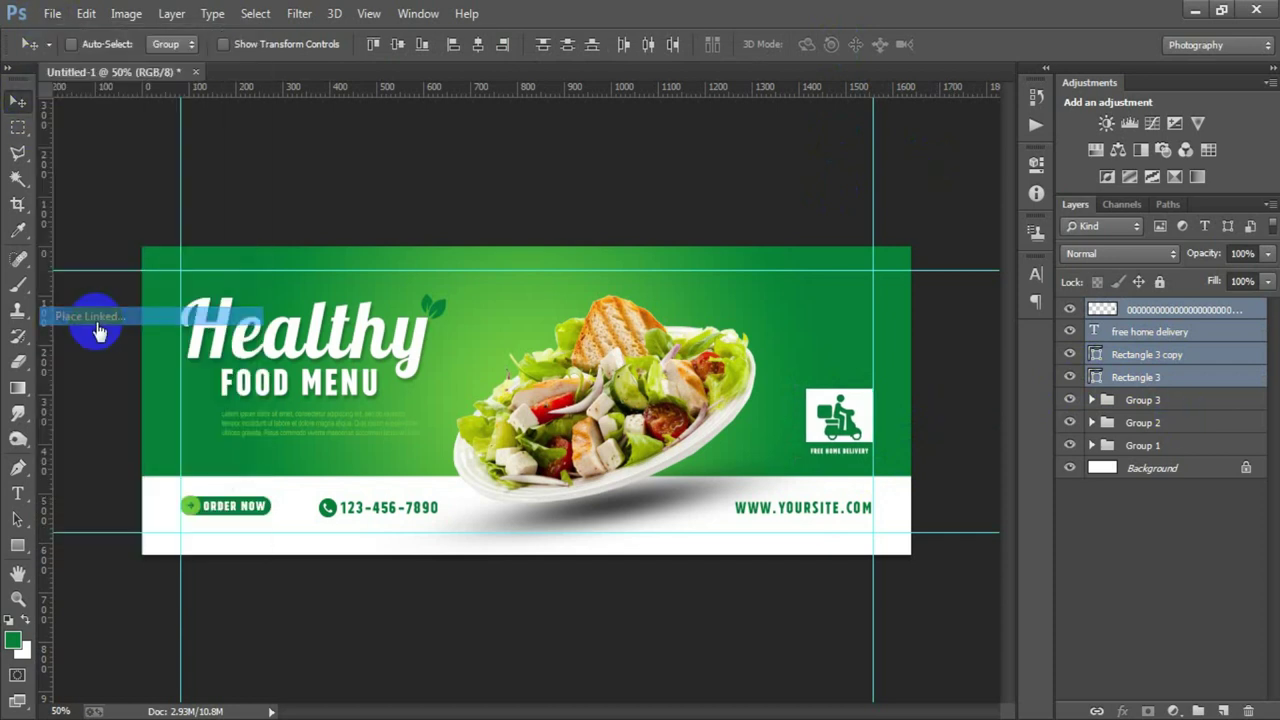
double_click(960, 300)
left_click_drag(594, 434, 839, 438)
mouse_move(918, 550)
left_mouse_down()
mouse_move(876, 457)
mouse_move(808, 430)
left_mouse_up()
mouse_move(782, 387)
left_mouse_down()
mouse_move(858, 325)
mouse_move(872, 342)
left_mouse_up()
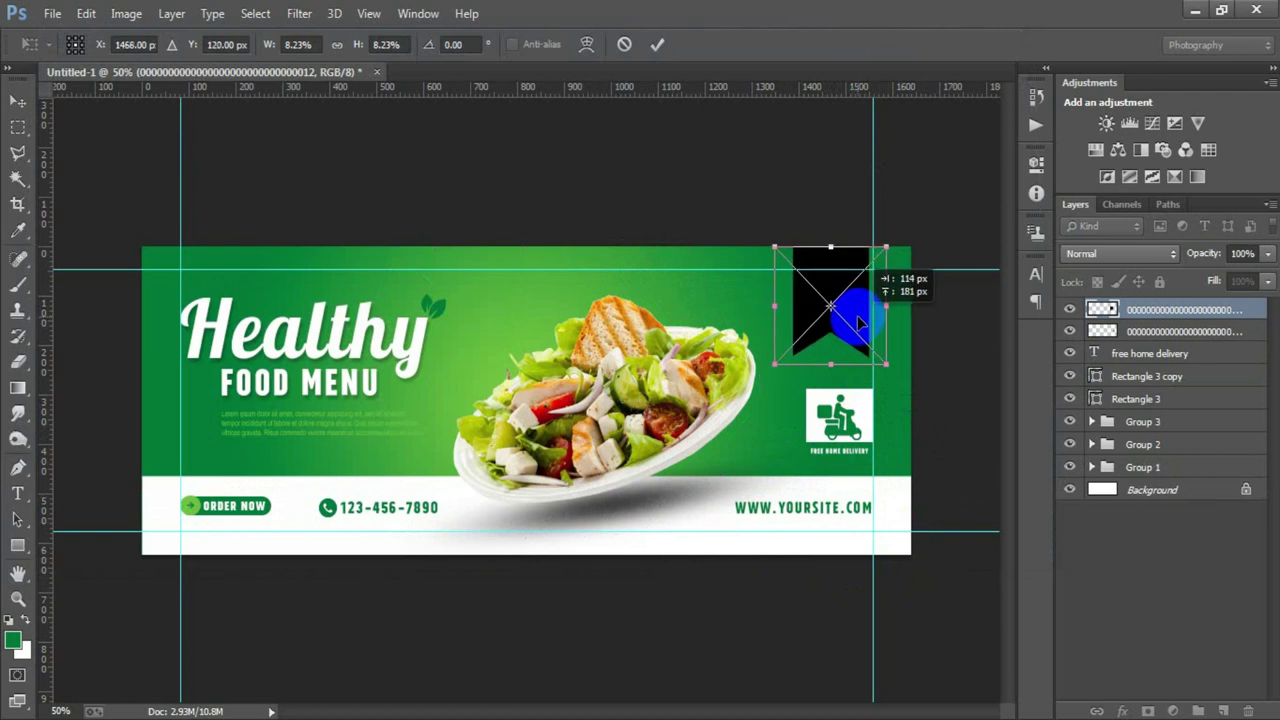
left_click_drag(894, 364, 857, 315)
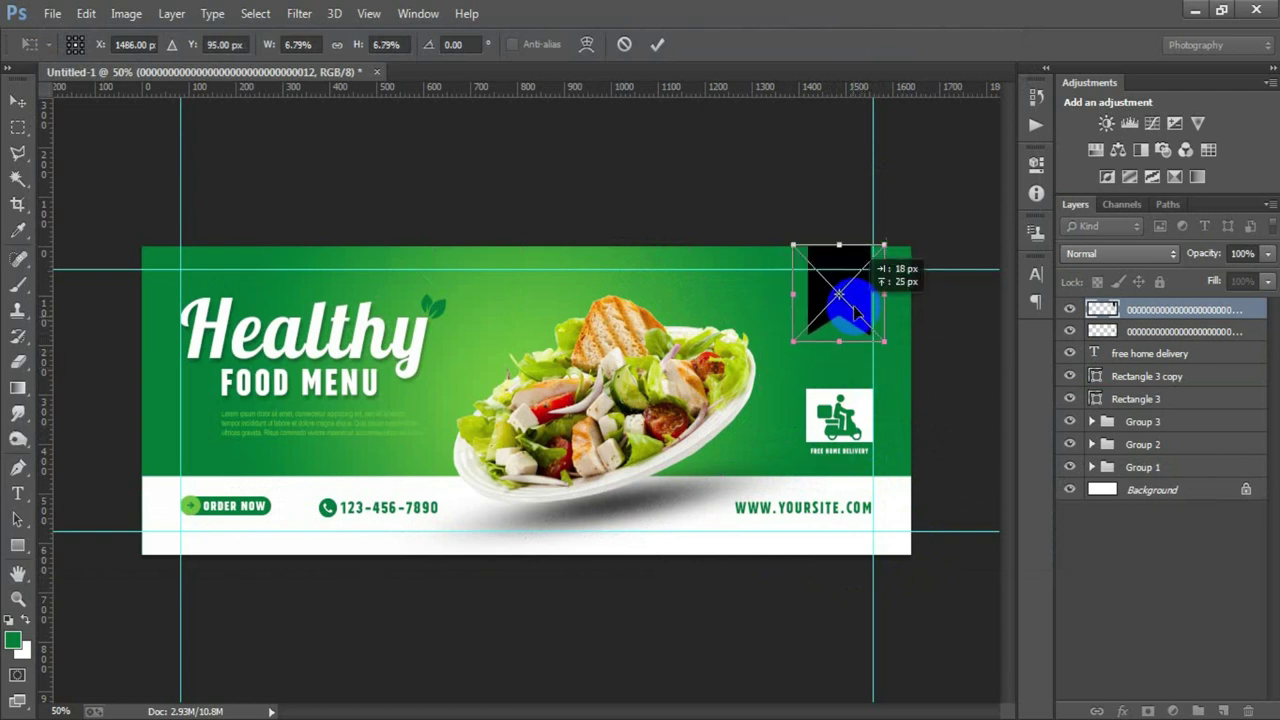
left_click(656, 44)
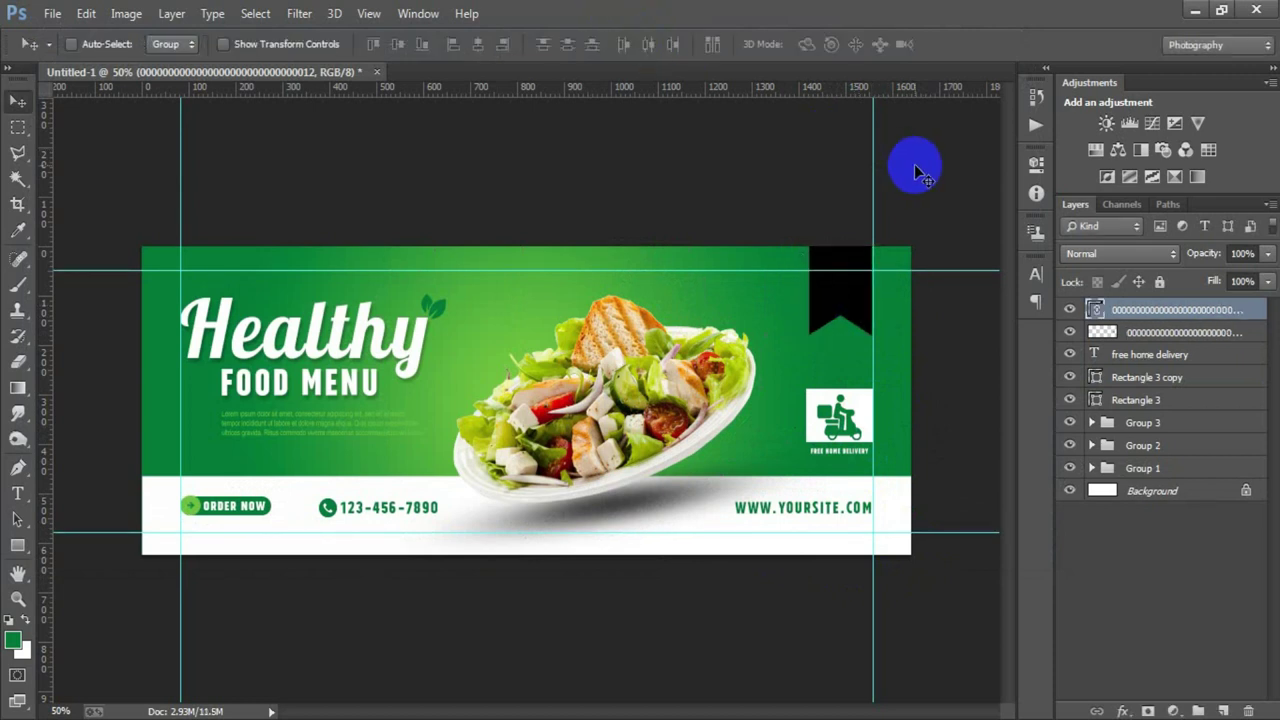
Rasterize the ribbon layer, fill it with light green, and deselect
right_click(1176, 309)
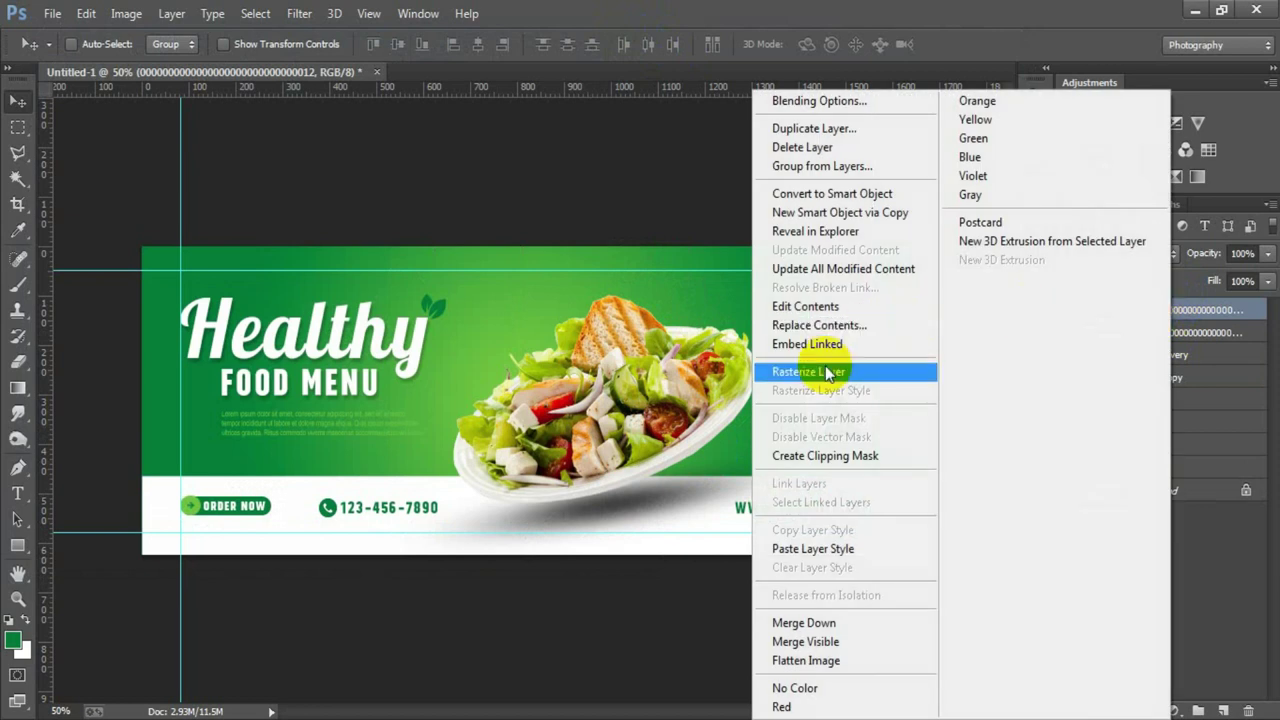
left_click(825, 368)
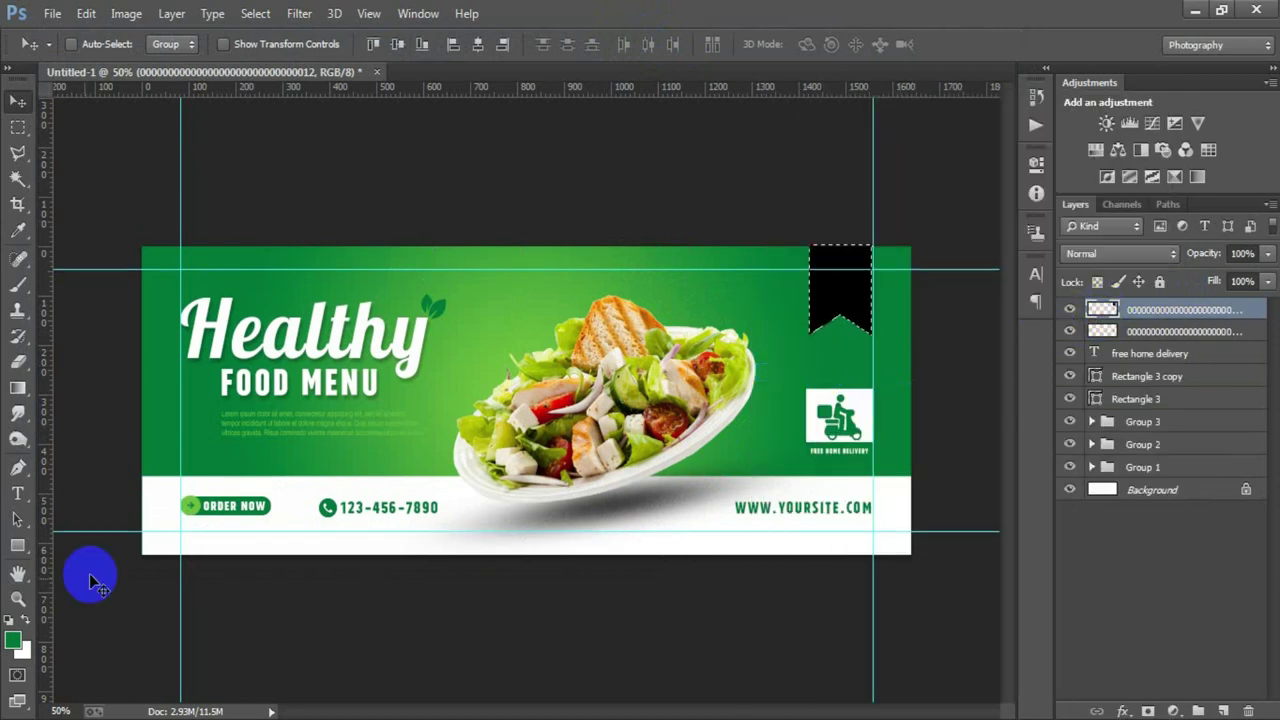
left_click(14, 640)
left_click(497, 362)
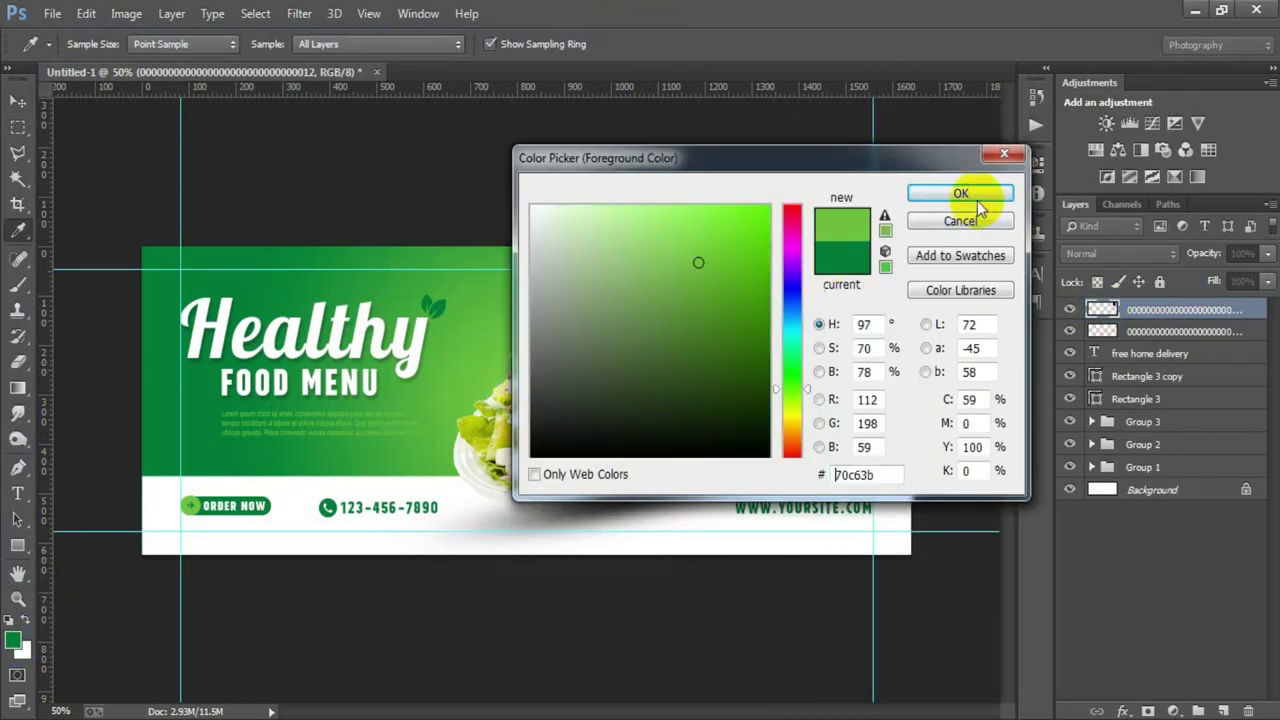
left_click(960, 193)
key("alt+BackSpace")
key("ctrl+d")
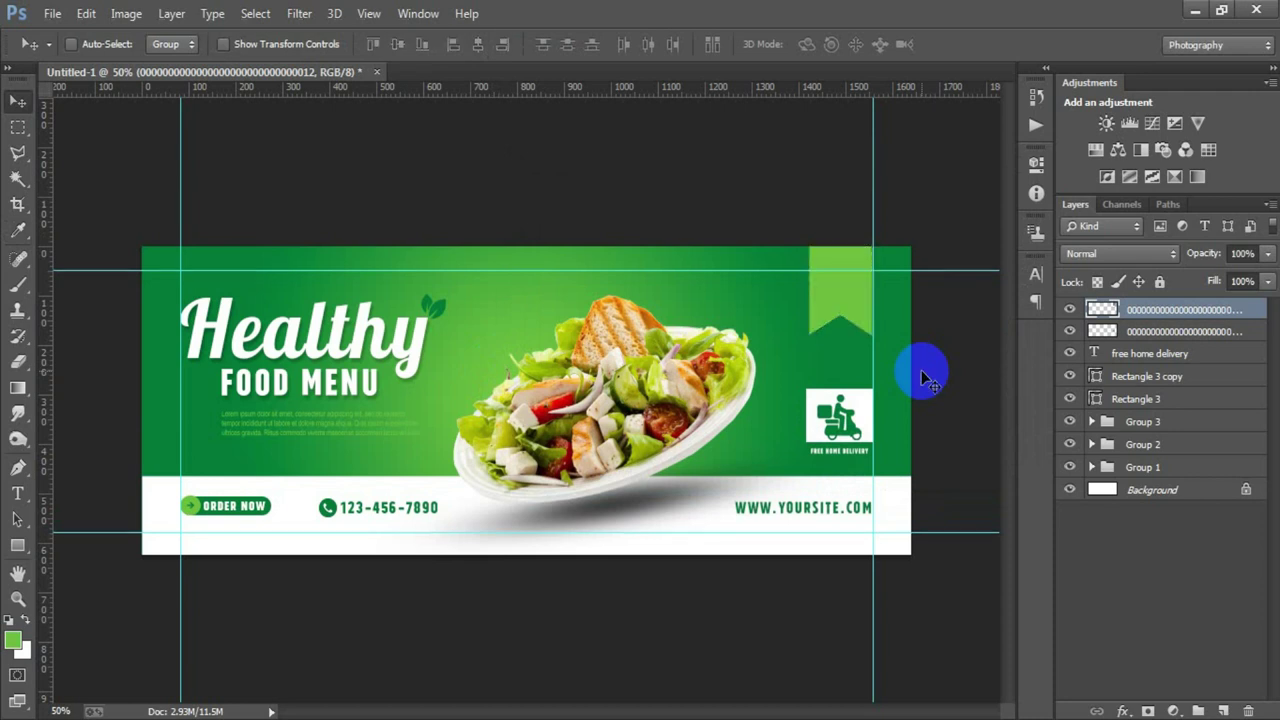
left_click(52, 13)
Place the Healthy food logo as a linked image, shrink it, and move it onto the ribbon
left_click(120, 315)
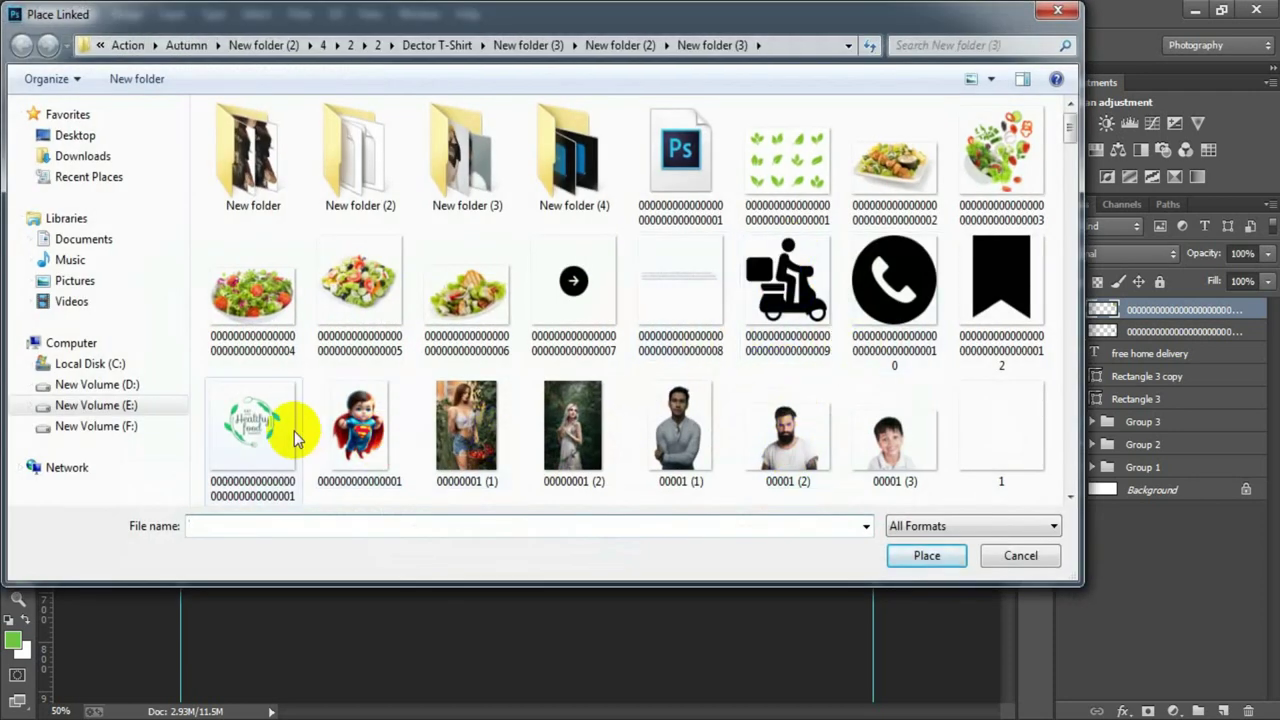
left_click(293, 437)
double_click(293, 437)
left_click_drag(675, 552, 570, 443)
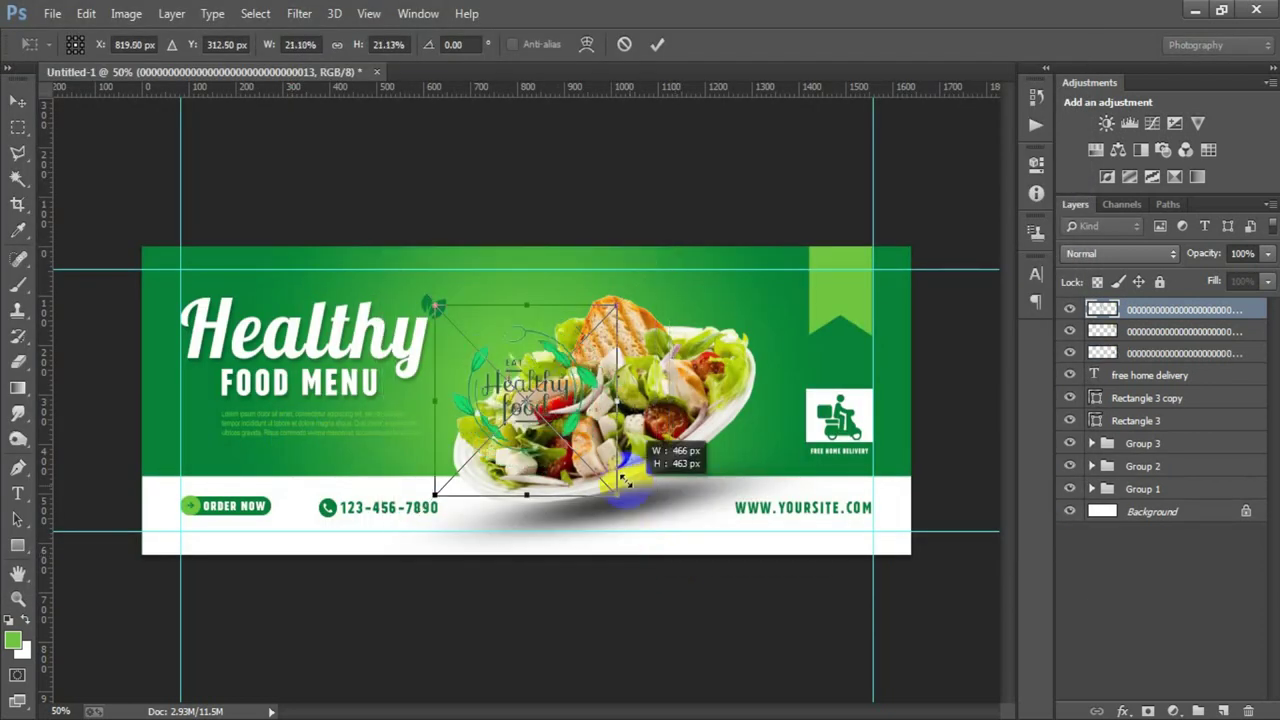
left_click(655, 45)
left_click_drag(525, 395, 842, 287)
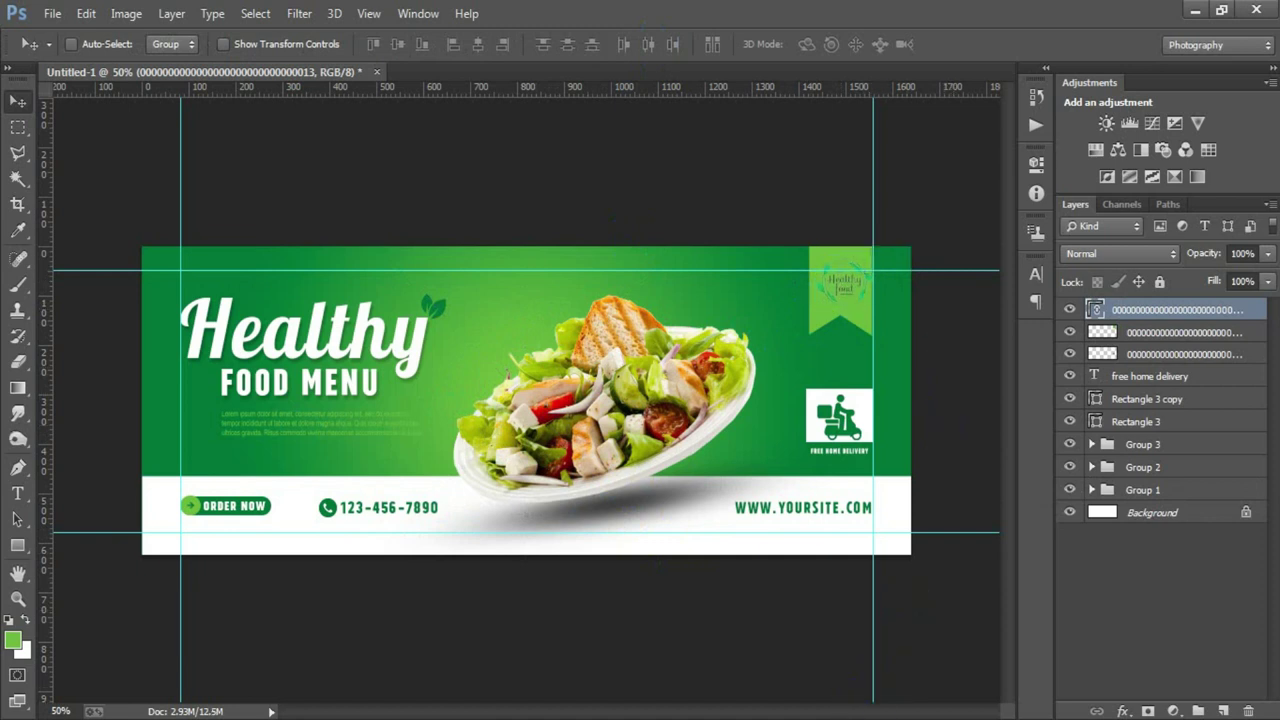
left_click(1222, 710)
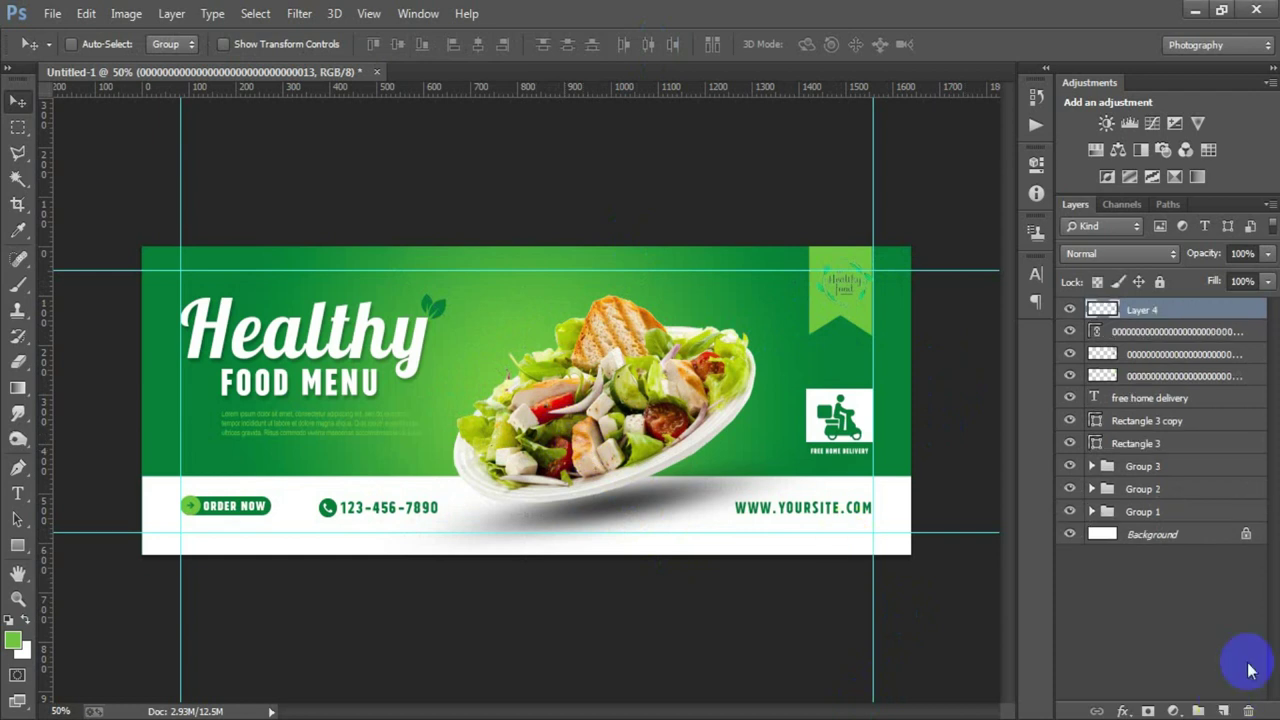
left_click(17, 545)
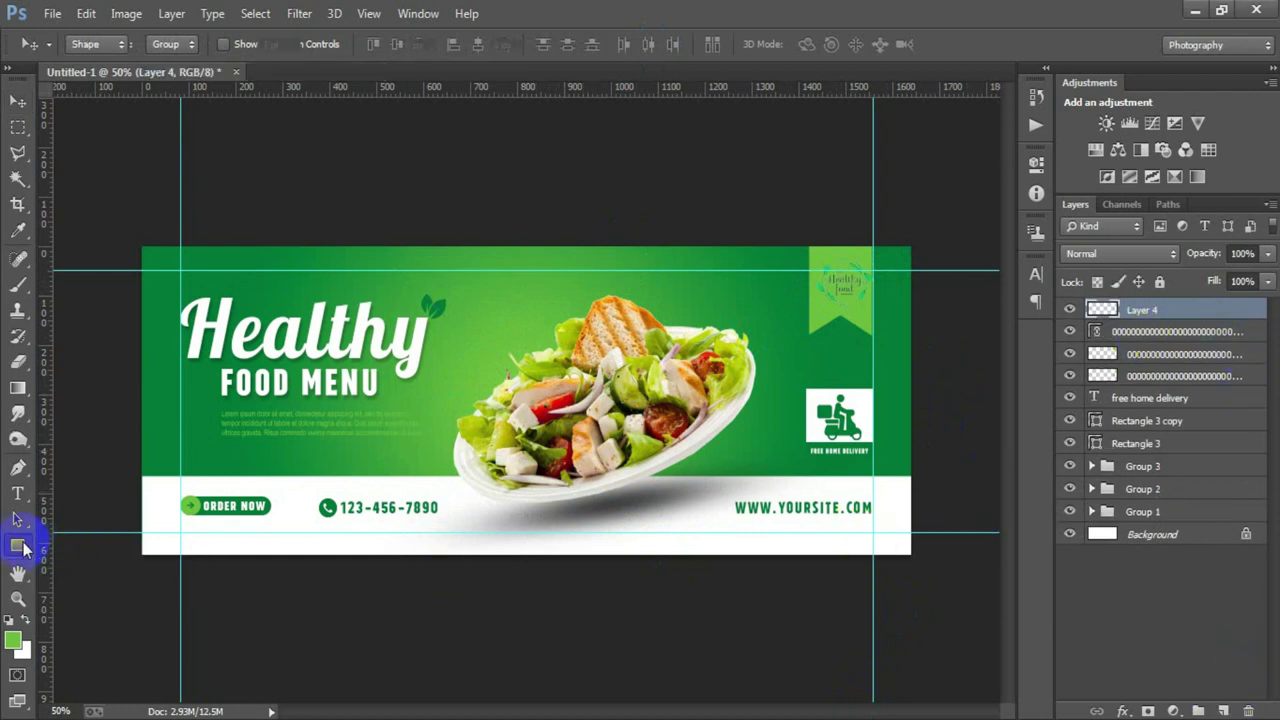
Draw a circle between the heading and salad, filled with dark green sampled from the banner
left_click(110, 585)
left_click_drag(430, 345, 527, 452)
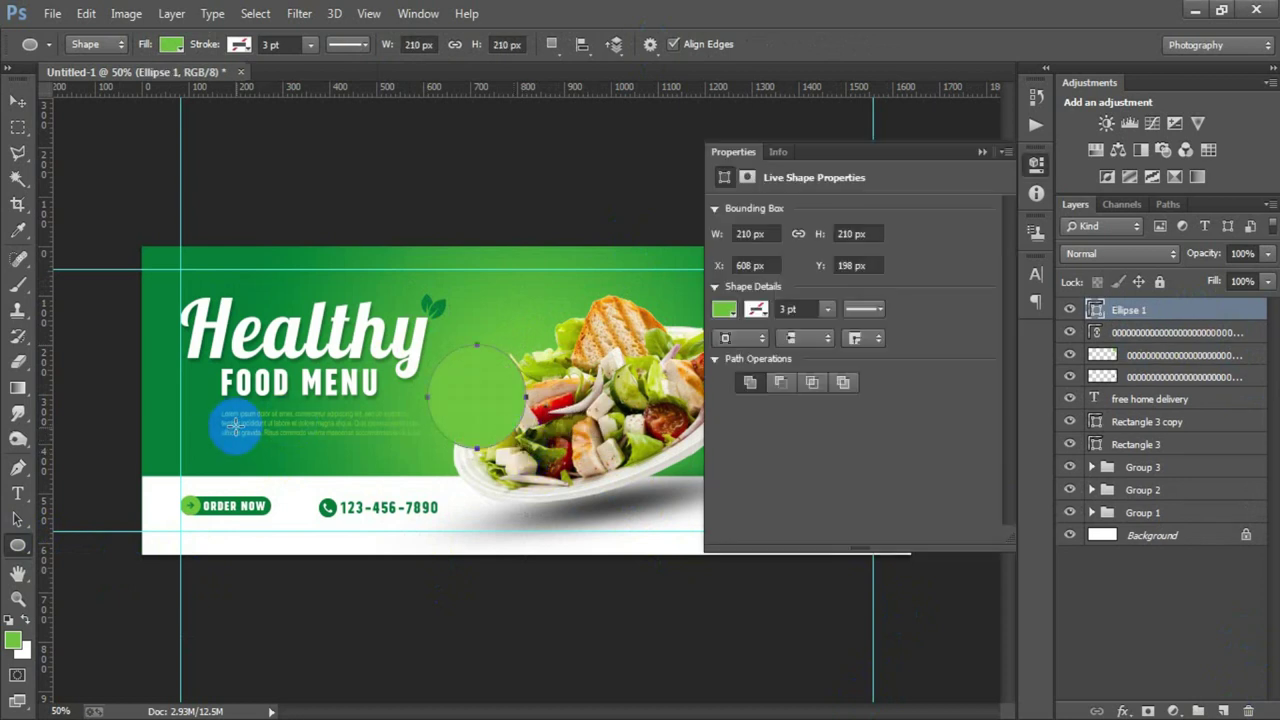
left_click(722, 310)
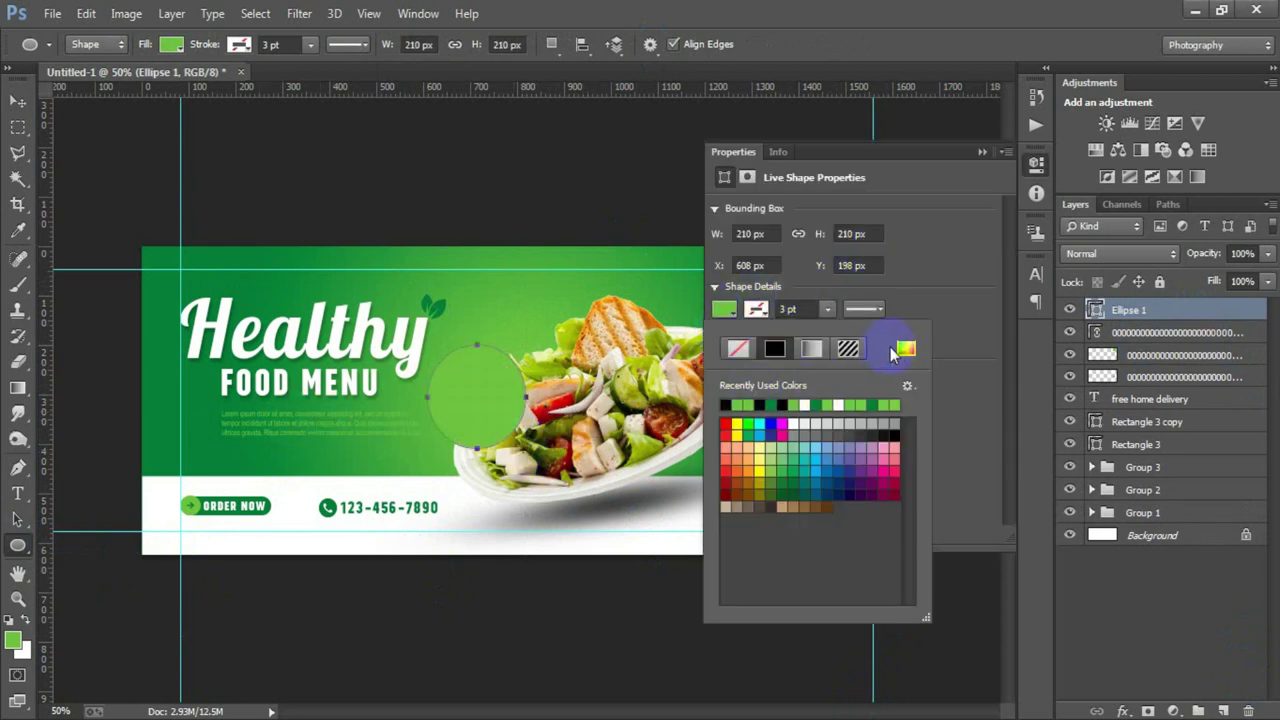
left_click(897, 350)
left_click_drag(125, 422, 219, 412)
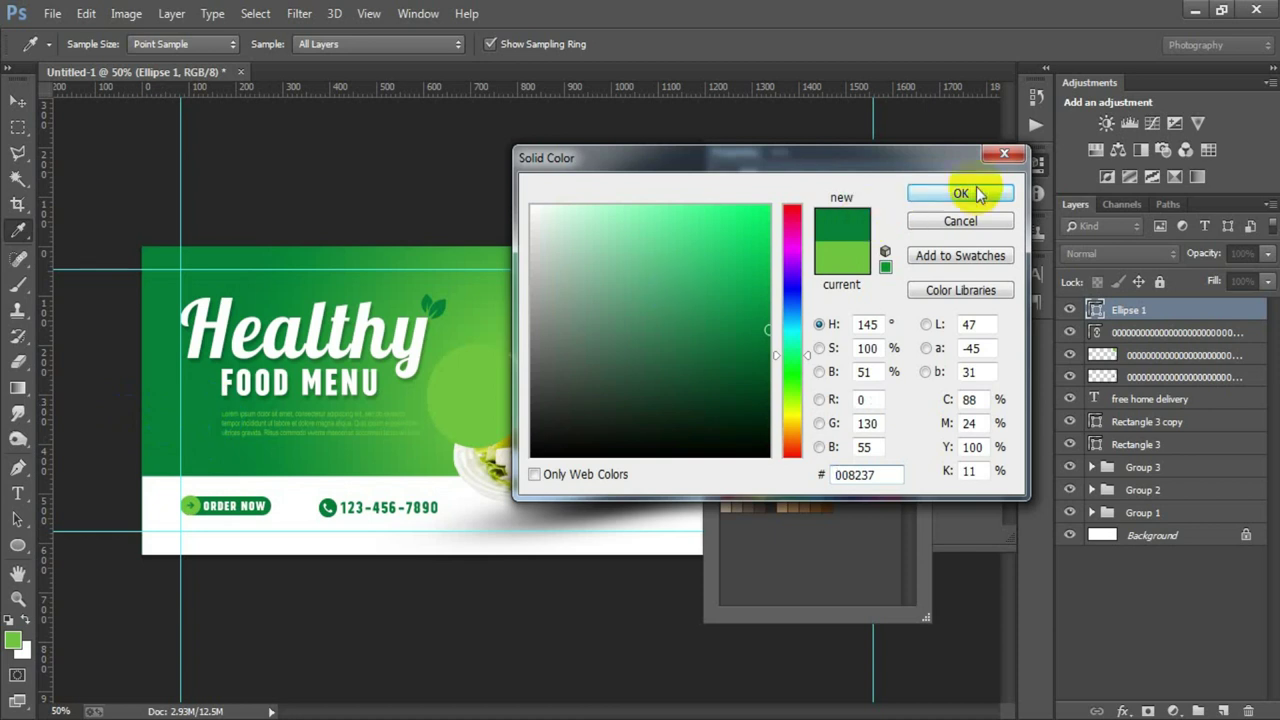
left_click(960, 193)
left_click(1036, 164)
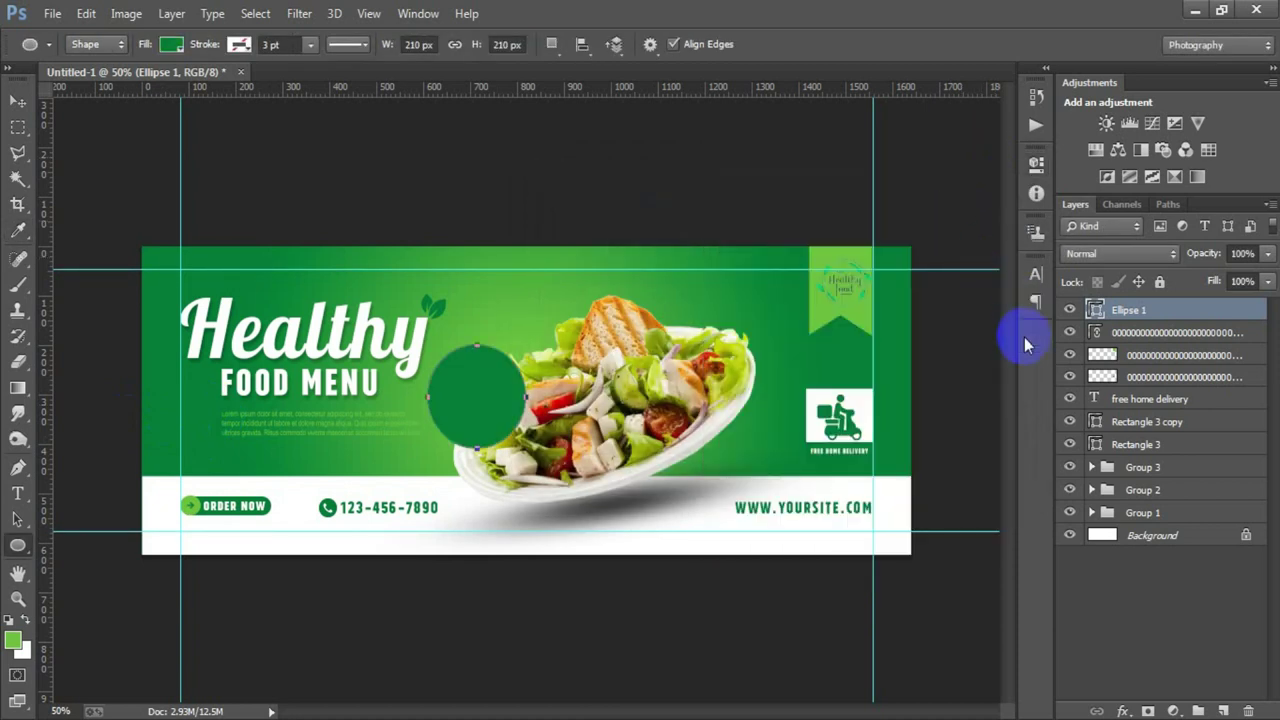
On a new layer, draw a second circle with no fill and a white outline
left_click(1225, 710)
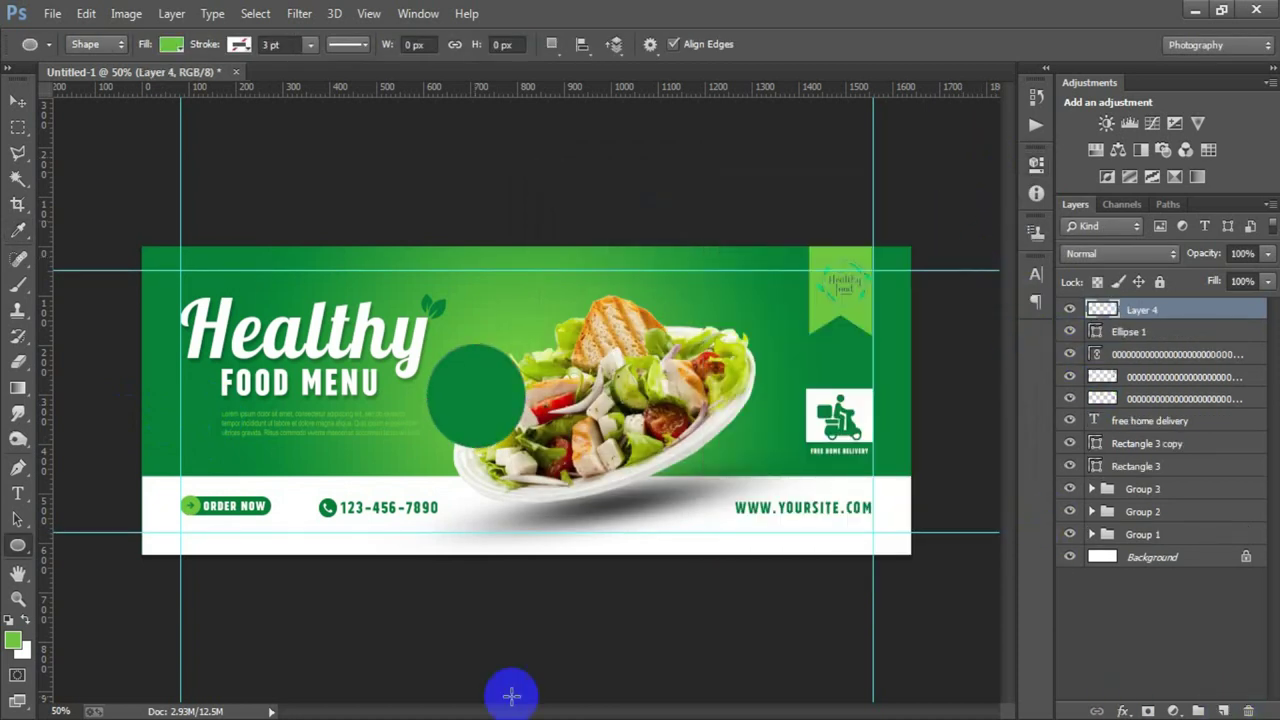
right_click(18, 545)
left_click(97, 578)
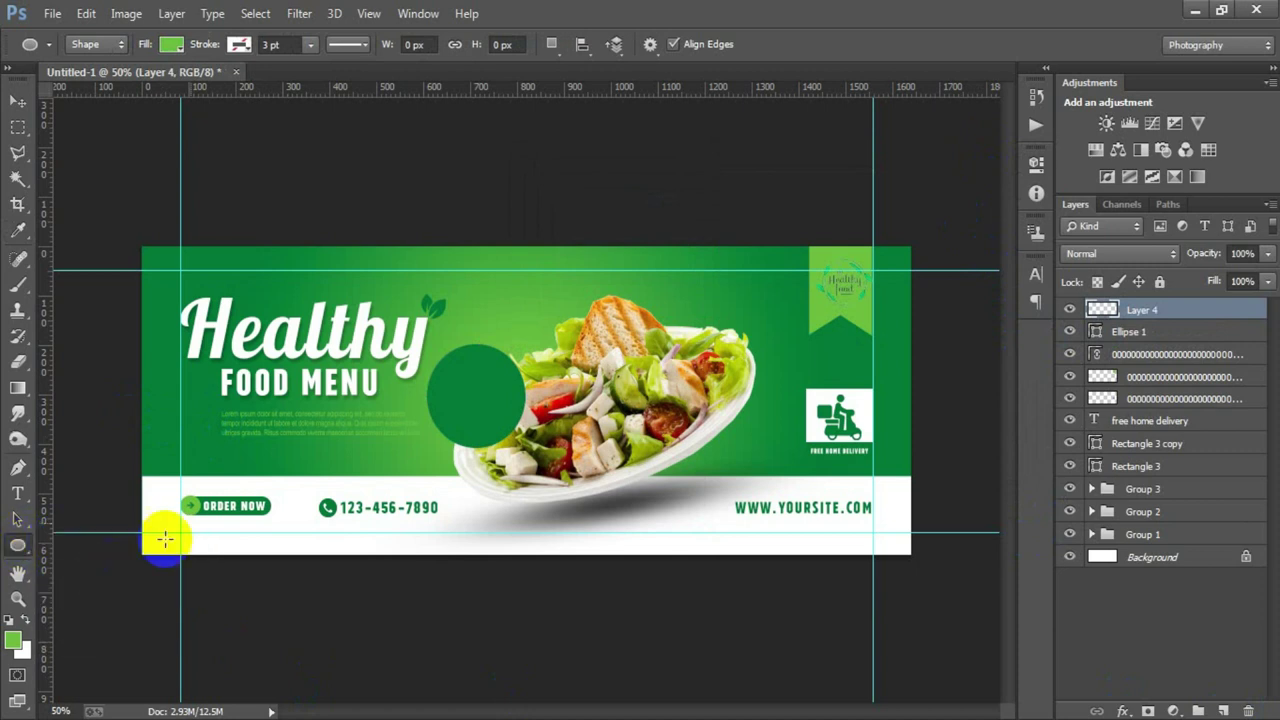
left_click_drag(329, 384, 425, 480)
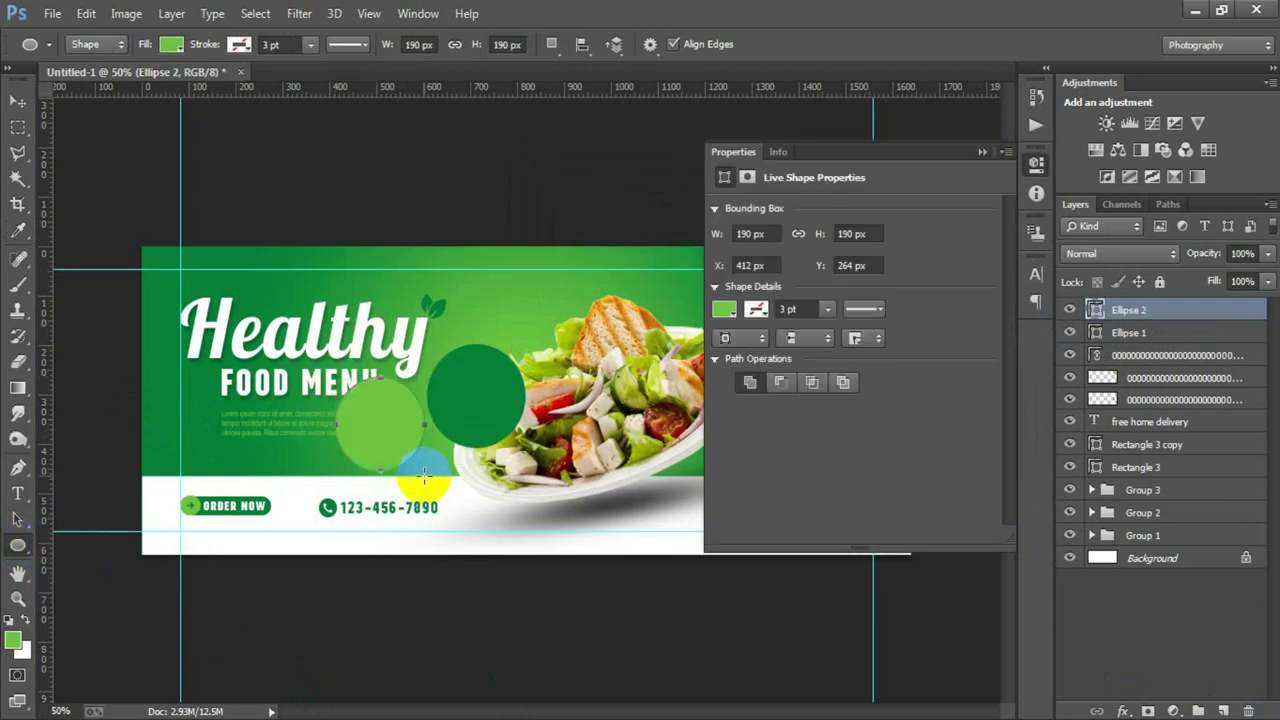
left_click(724, 309)
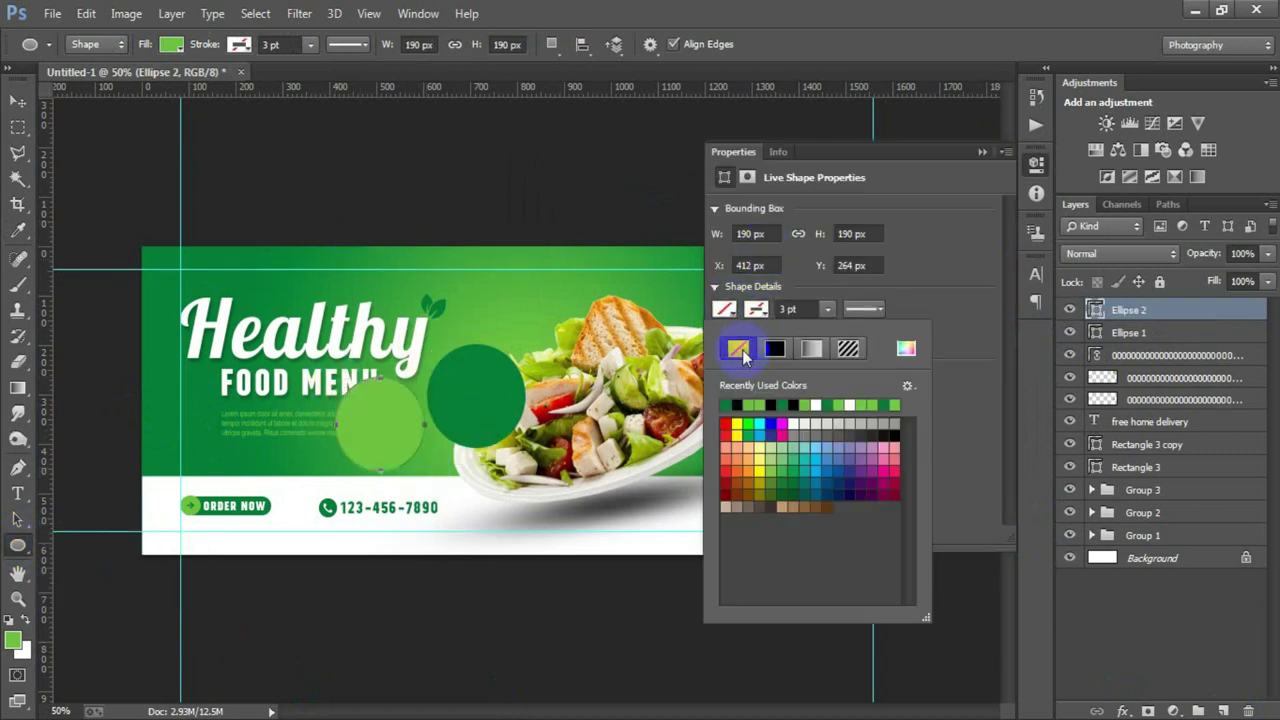
left_click(739, 350)
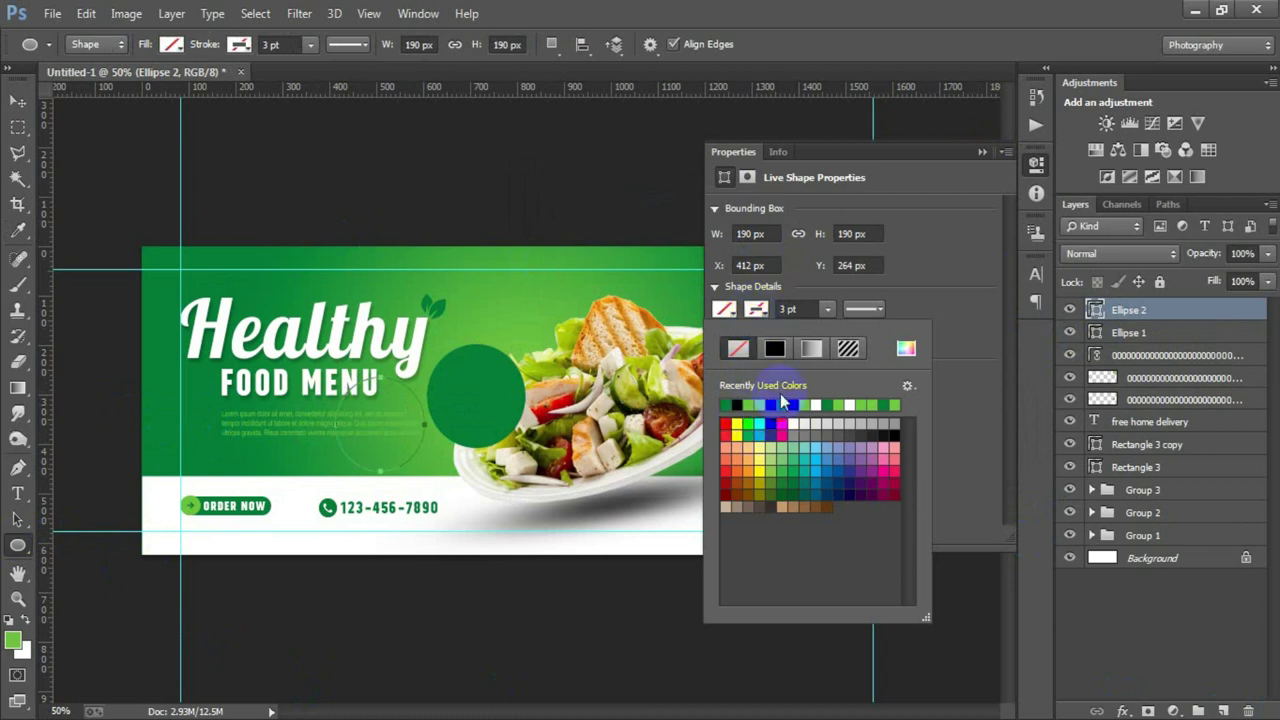
left_click(824, 405)
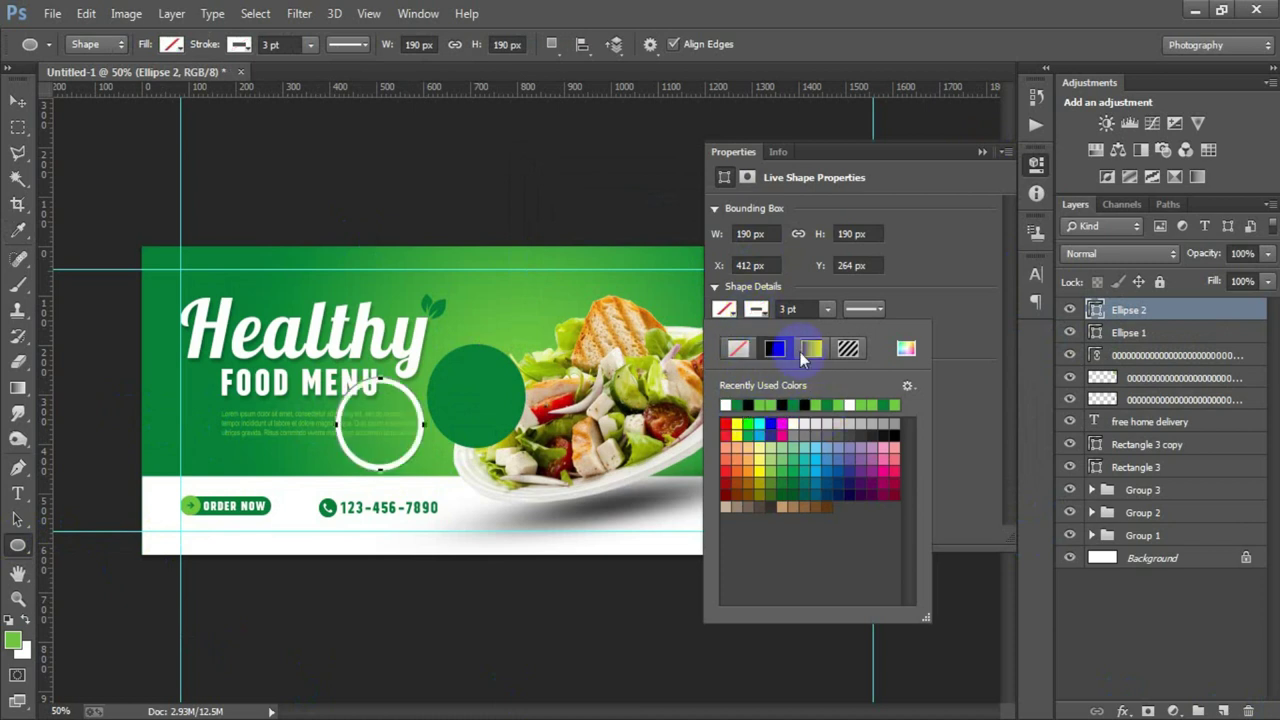
Make the second circle's outline a dotted 1.33 pt stroke and move it around the green circle
left_click(340, 42)
left_click(347, 162)
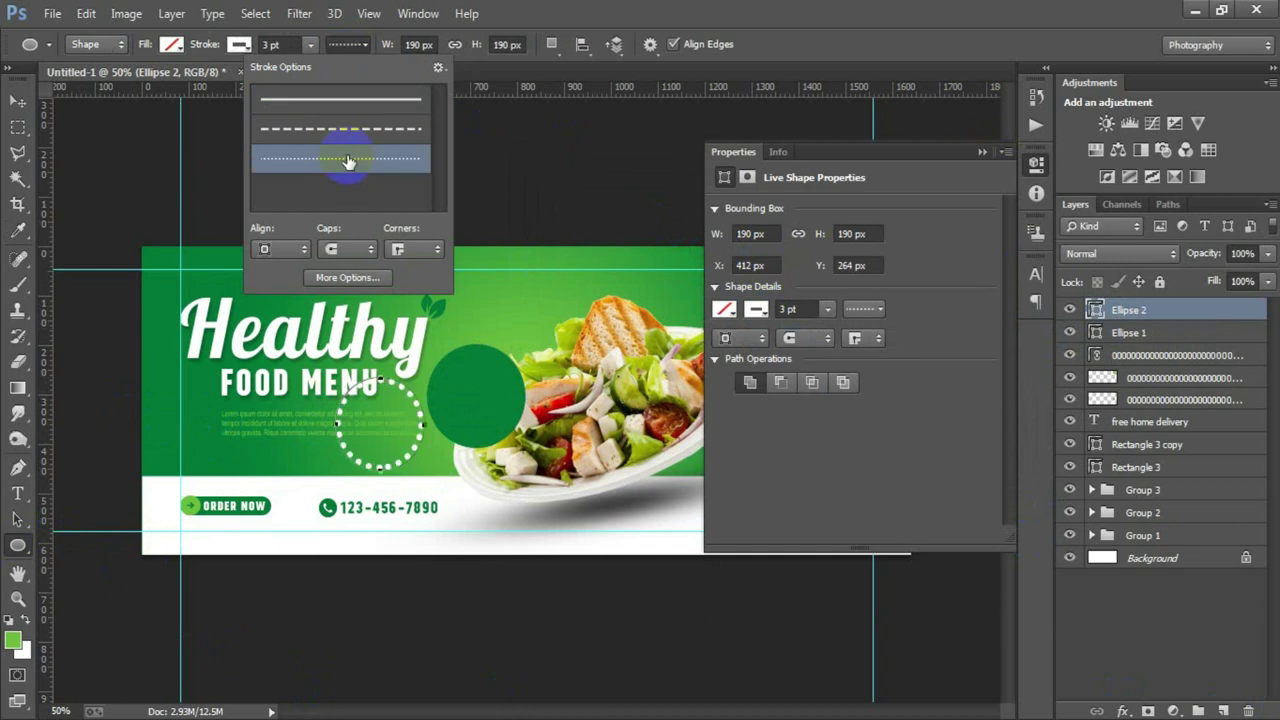
left_click(311, 45)
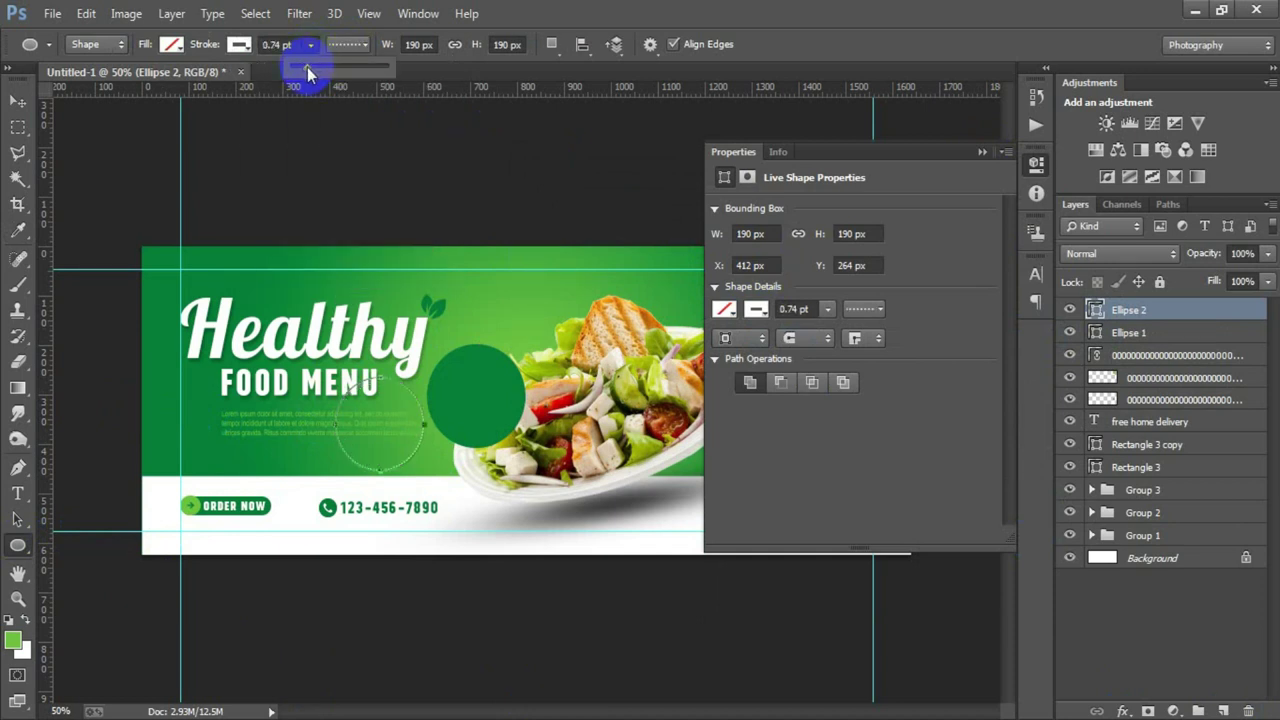
left_click(981, 152)
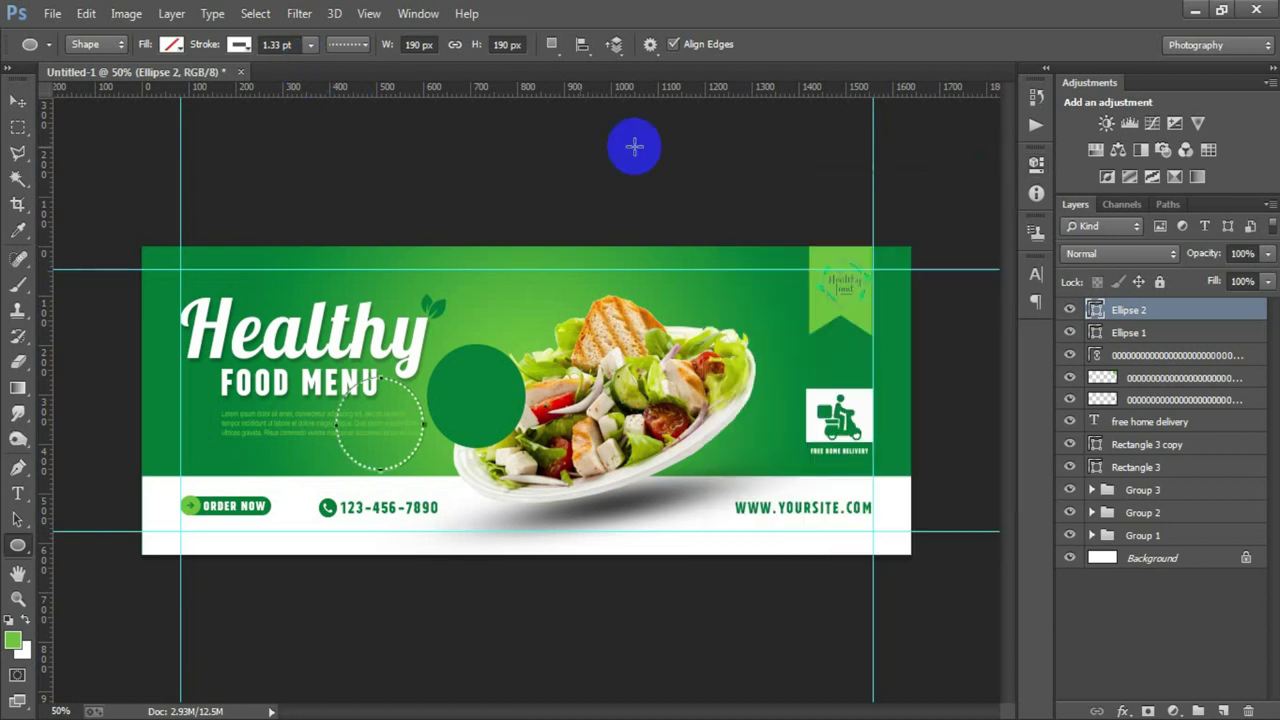
left_click(17, 101)
left_click_drag(409, 432, 502, 407)
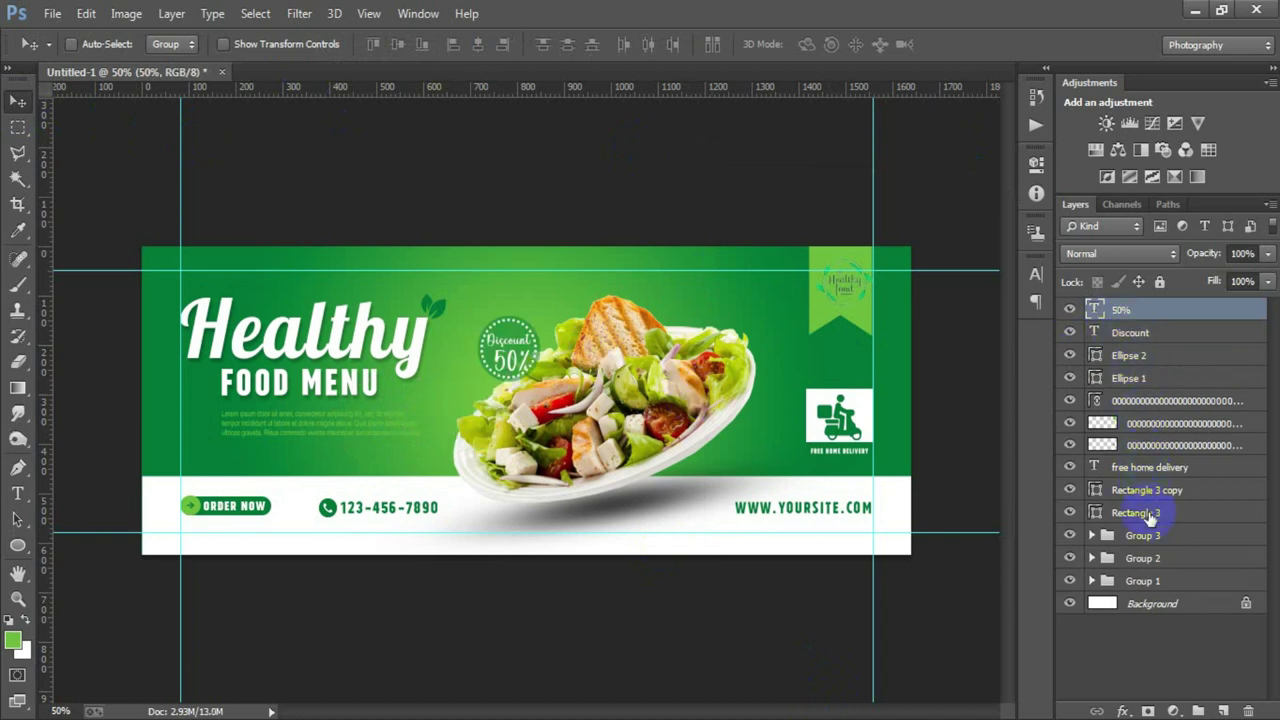
Group the layers from 50% to Rectangle 3 and hide the rulers and guides
left_click(1150, 515, "shift")
key("ctrl+g")
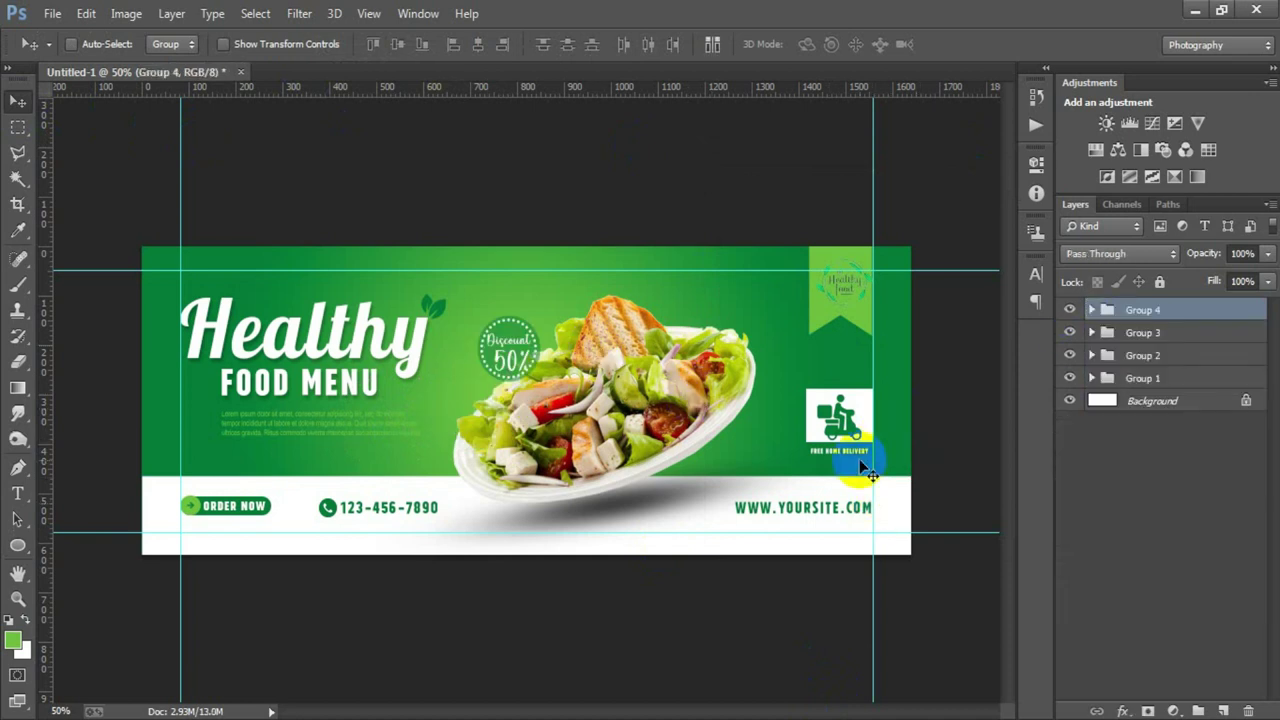
key("ctrl+r")
key("ctrl+semicolon")
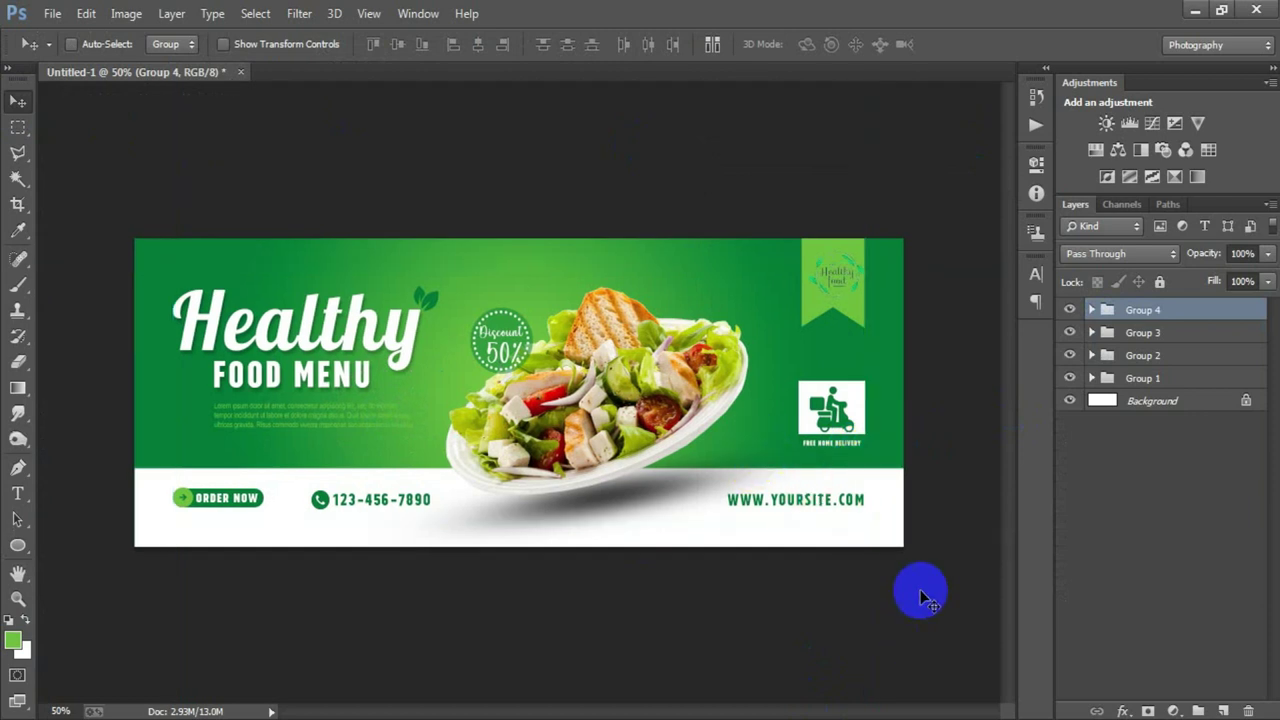
key("ctrl+plus")
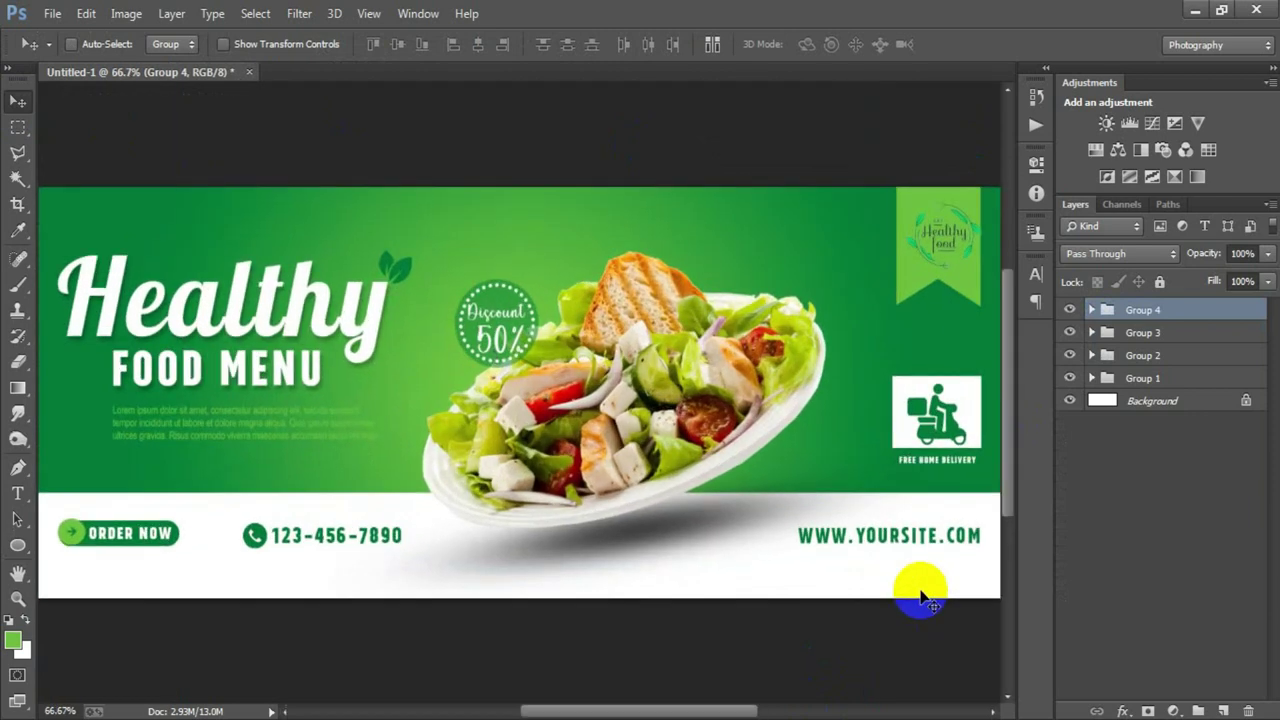
key("ctrl+minus")
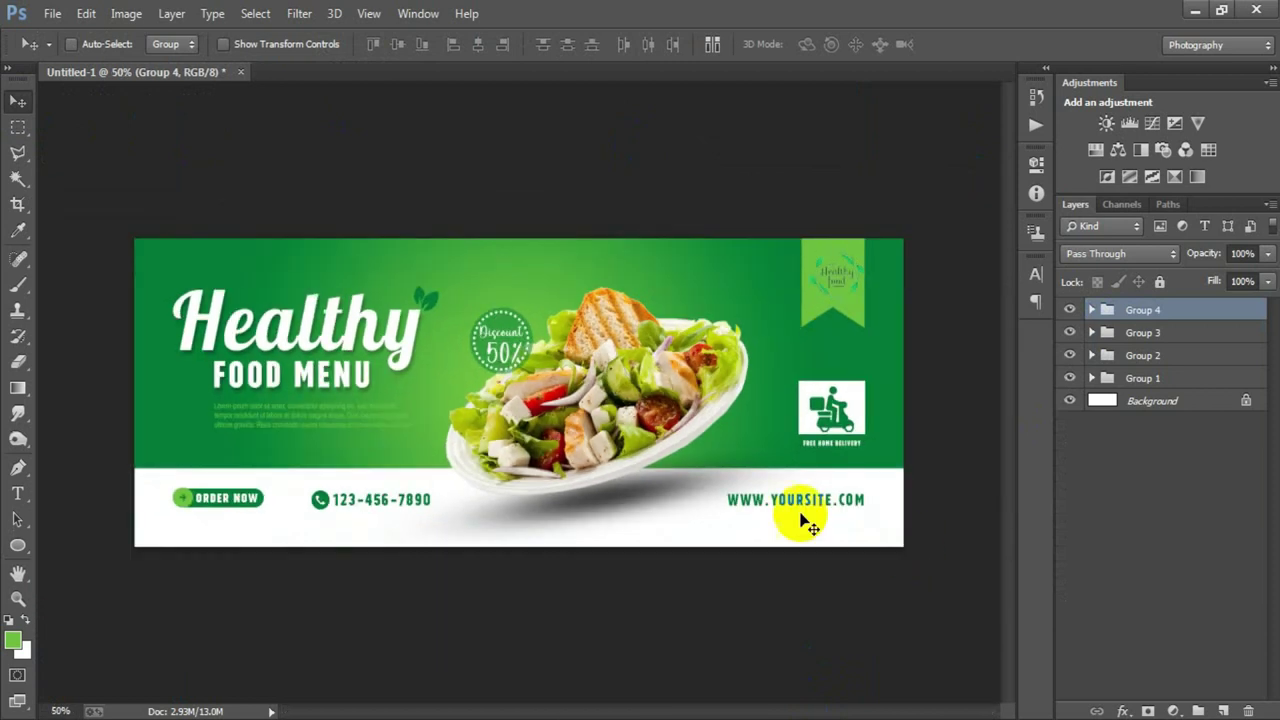